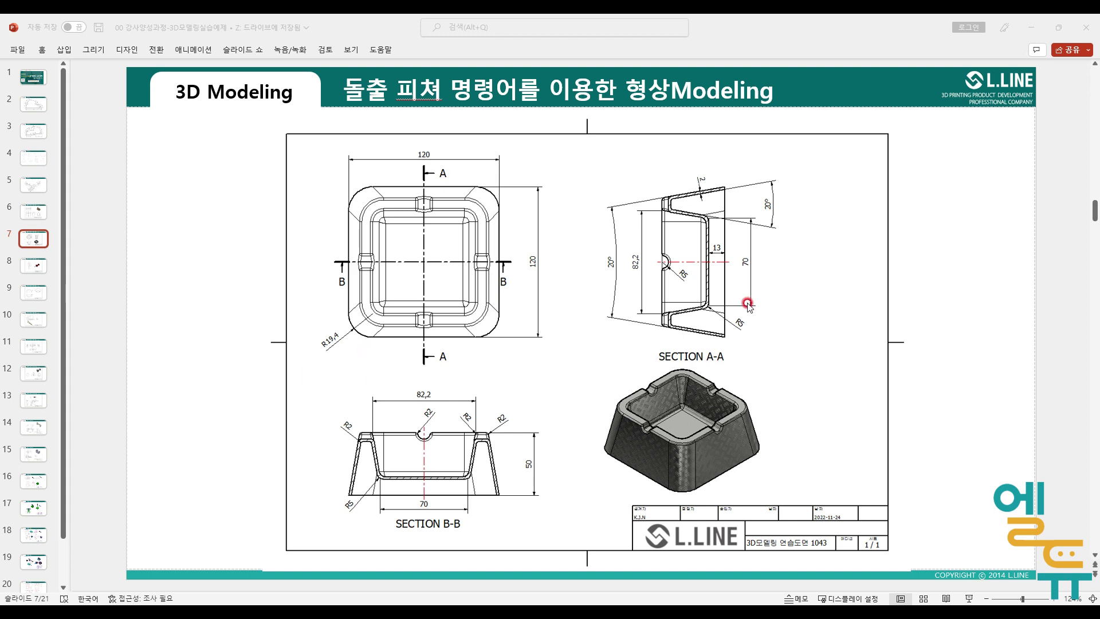
# - Pen-mark the ashtray's square outline and Section A-A's 20° taper, then erase the ink
pyautogui.moveTo(682, 395)
pyautogui.mouseDown()
pyautogui.moveTo(606, 439)
pyautogui.moveTo(630, 467)
pyautogui.moveTo(670, 483)
pyautogui.moveTo(730, 458)
pyautogui.moveTo(741, 441)
pyautogui.moveTo(682, 394)
pyautogui.moveTo(686, 435)
pyautogui.moveTo(675, 370)
pyautogui.moveTo(671, 379)
pyautogui.moveTo(688, 380)
pyautogui.mouseUp()
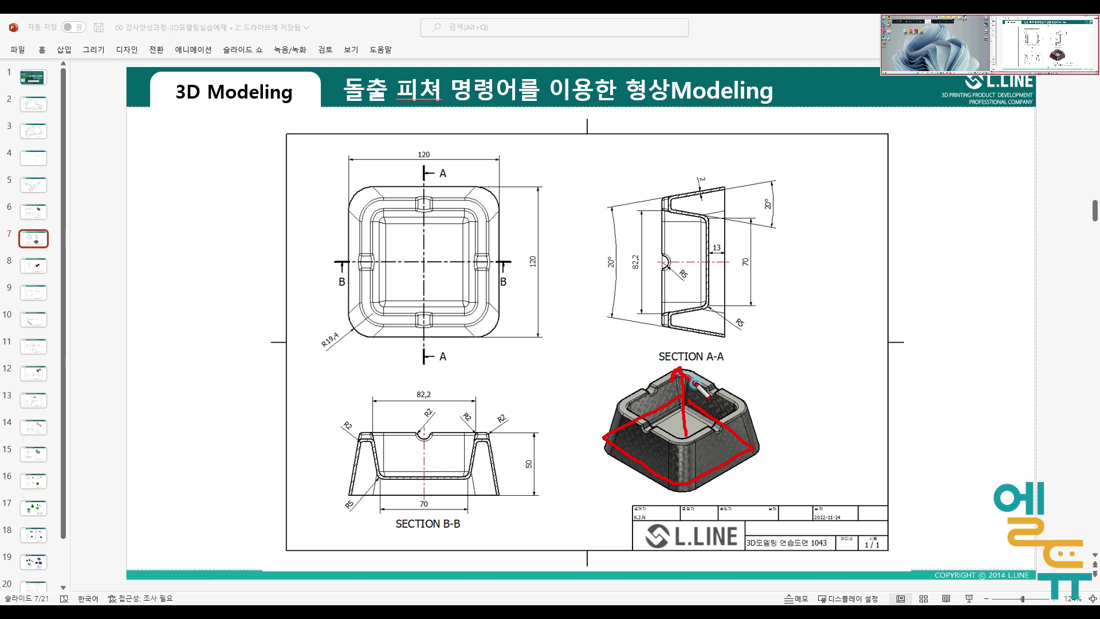
pyautogui.moveTo(778, 212)
pyautogui.mouseDown()
pyautogui.moveTo(759, 201)
pyautogui.moveTo(778, 195)
pyautogui.moveTo(774, 213)
pyautogui.mouseUp()
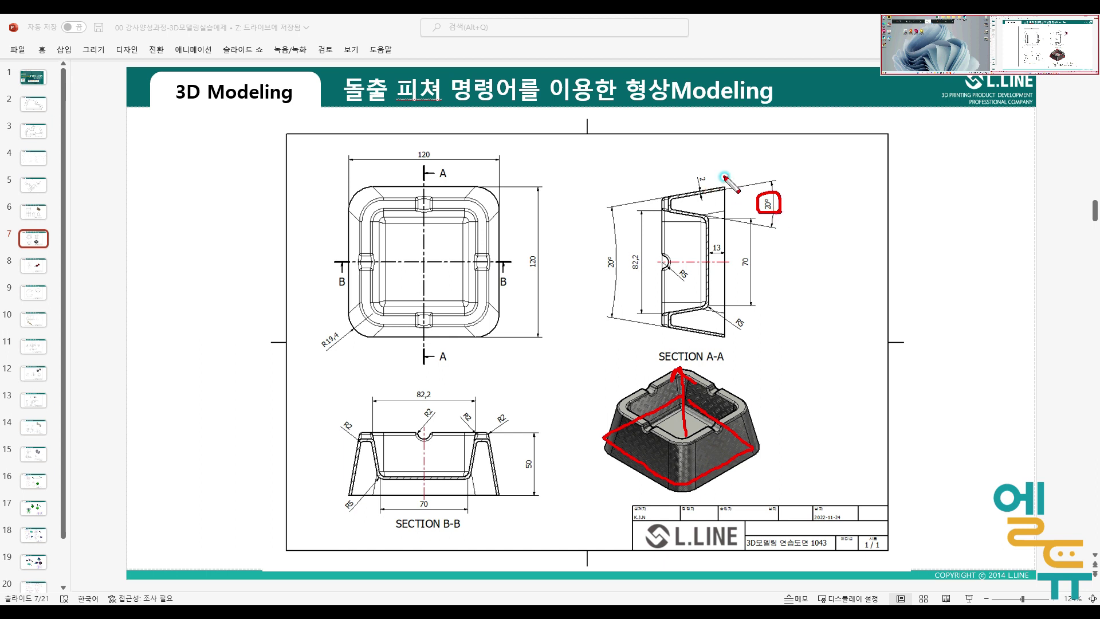
pyautogui.moveTo(725, 176)
pyautogui.mouseDown()
pyautogui.moveTo(726, 341)
pyautogui.moveTo(659, 336)
pyautogui.moveTo(654, 351)
pyautogui.mouseUp()
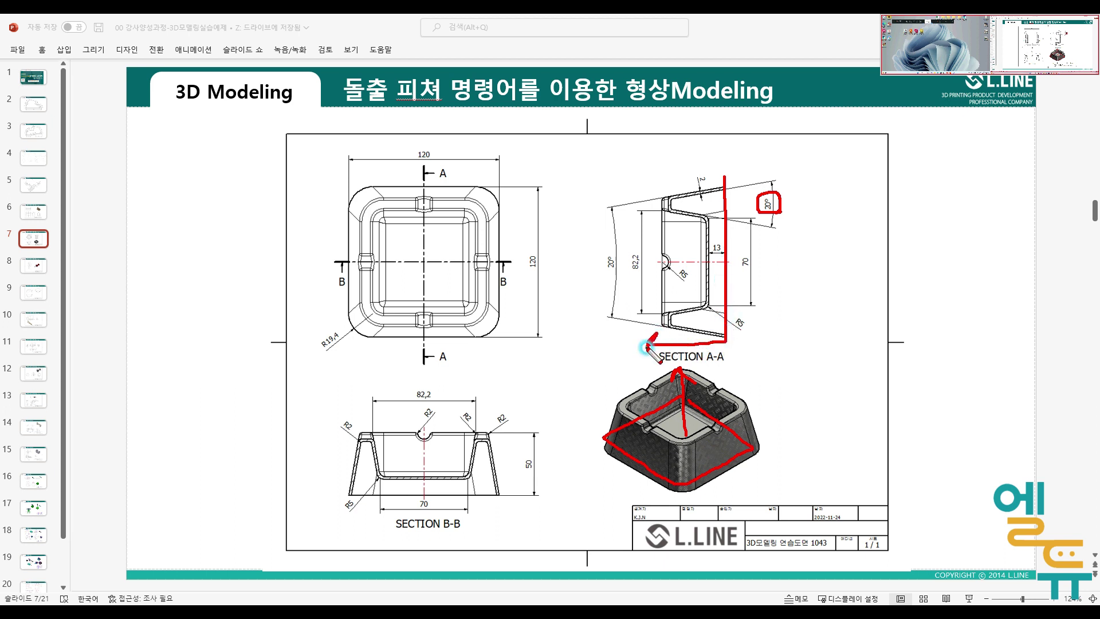
pyautogui.moveTo(725, 258)
pyautogui.mouseDown()
pyautogui.moveTo(638, 258)
pyautogui.moveTo(653, 266)
pyautogui.mouseUp()
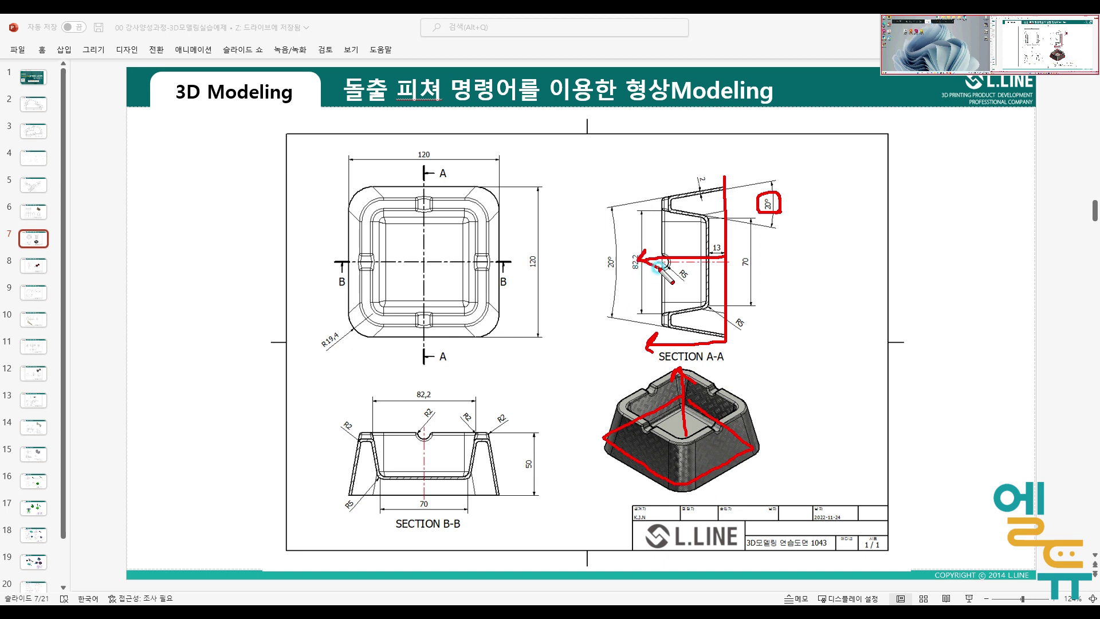
pyautogui.moveTo(721, 175)
pyautogui.mouseDown()
pyautogui.moveTo(647, 175)
pyautogui.moveTo(653, 168)
pyautogui.mouseUp()
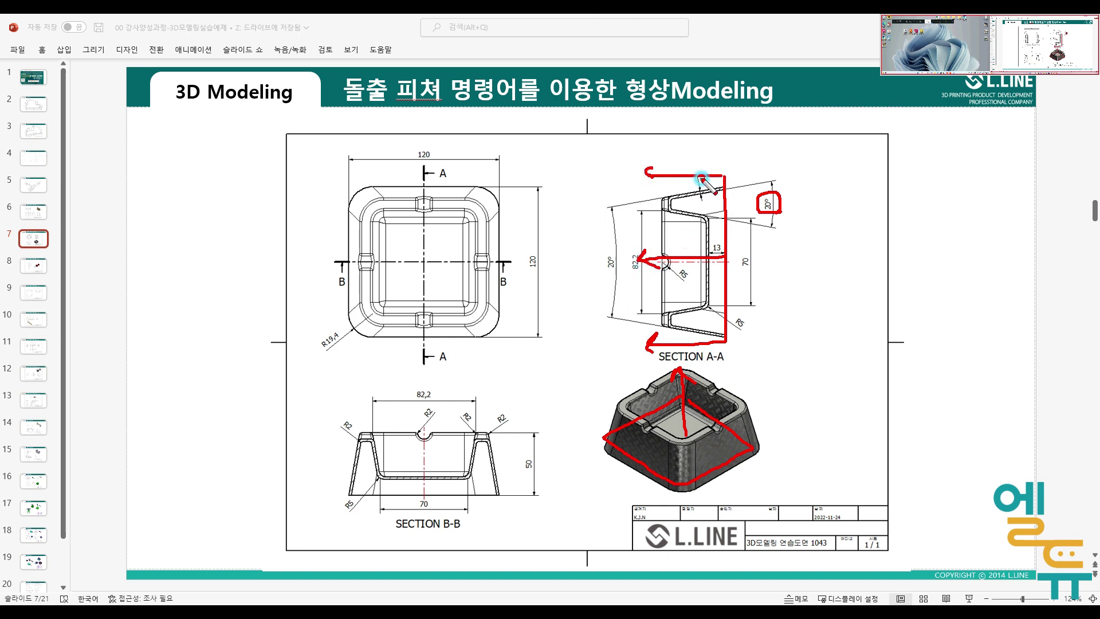
pyautogui.moveTo(648, 170); pyautogui.dragTo(653, 348)
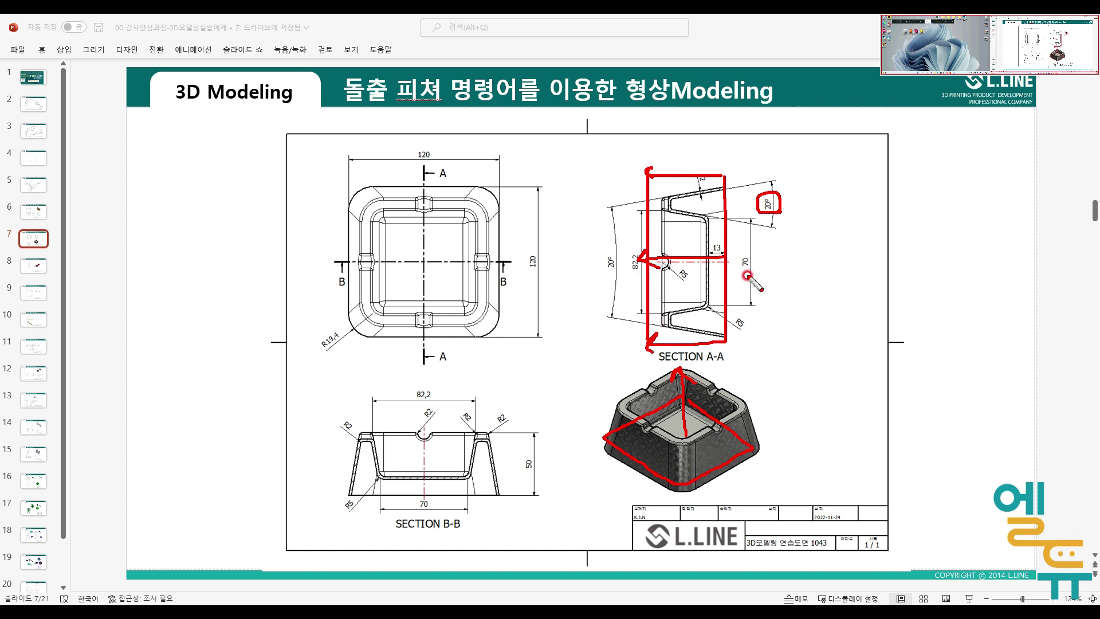
pyautogui.moveTo(764, 217)
pyautogui.mouseDown()
pyautogui.moveTo(782, 207)
pyautogui.moveTo(757, 208)
pyautogui.mouseUp()
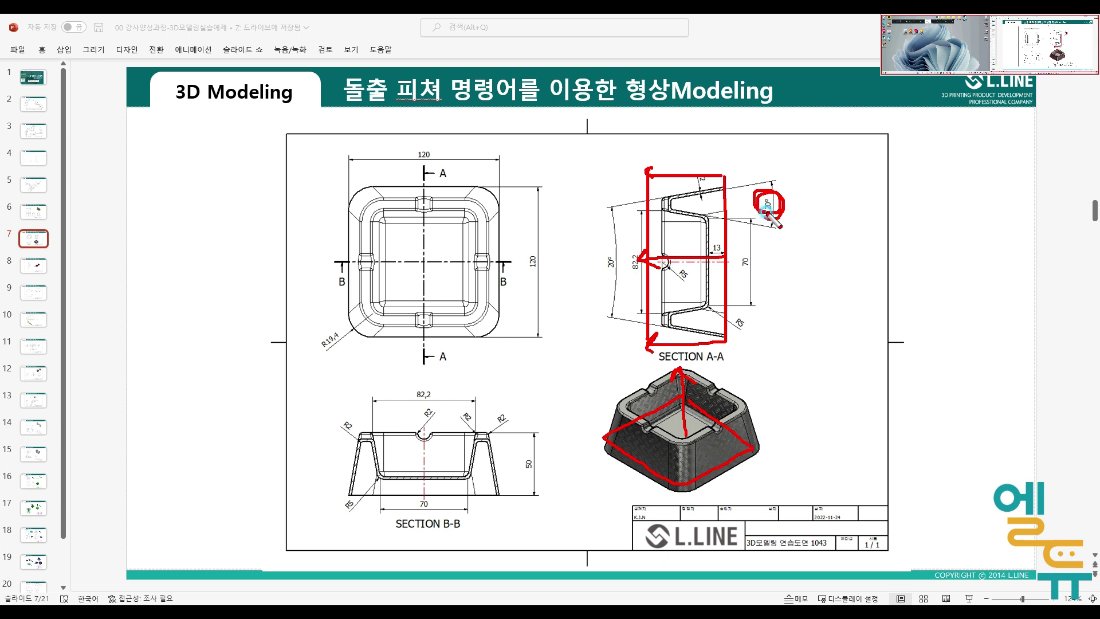
pyautogui.press('Escape')
# - Trace Section A-A's left and right walls, erase the strokes, and switch to Fusion 360
pyautogui.moveTo(727, 189); pyautogui.dragTo(731, 326)
pyautogui.moveTo(662, 200); pyautogui.dragTo(668, 318)
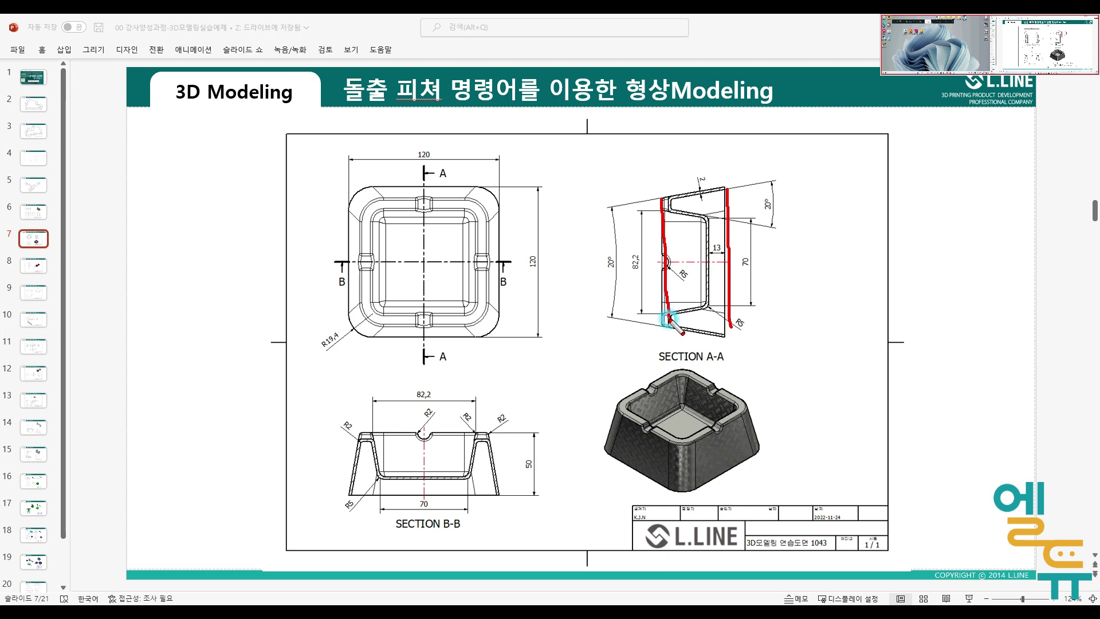
pyautogui.press('Escape')
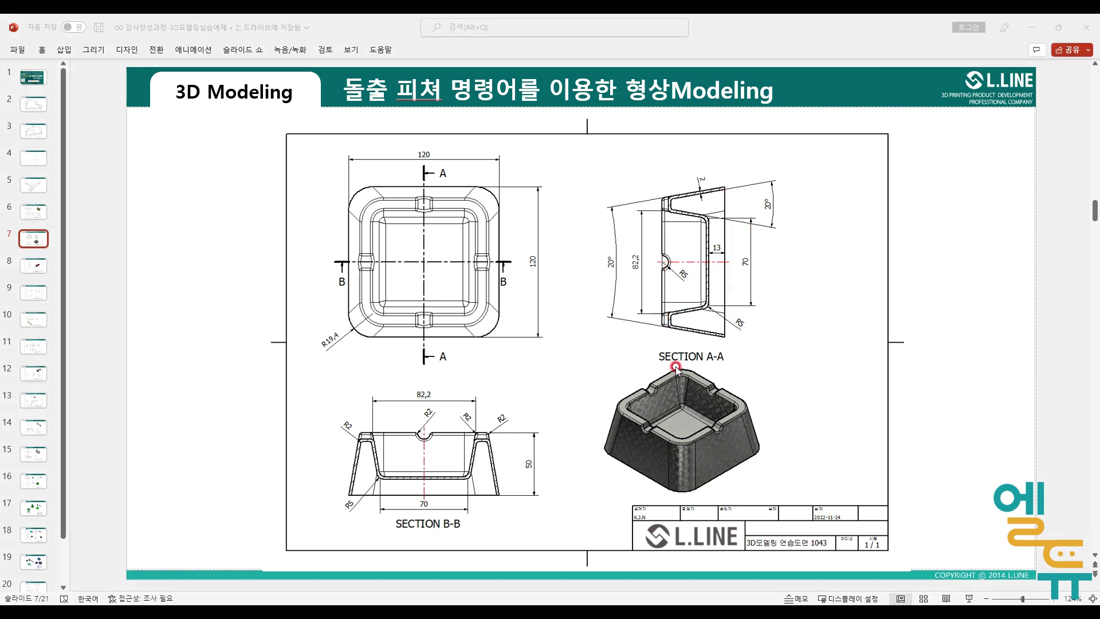
pyautogui.hotkey('alt', 'Tab')
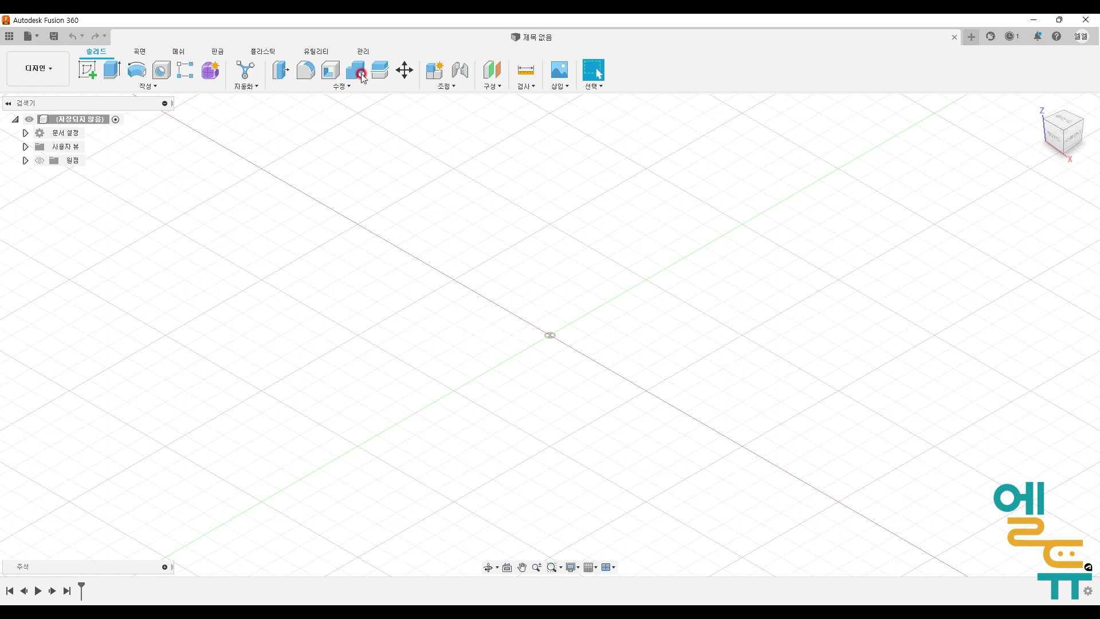
# - Sketch a center rectangle at the origin on the XY ground plane, 120 mm wide
pyautogui.click(86, 67)
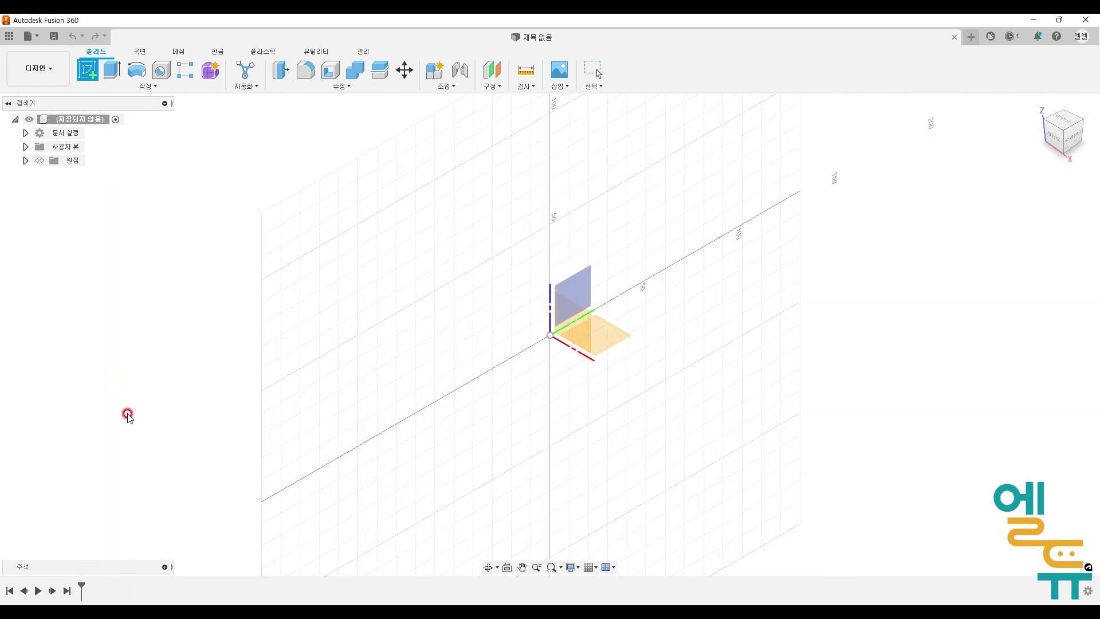
pyautogui.click(618, 338)
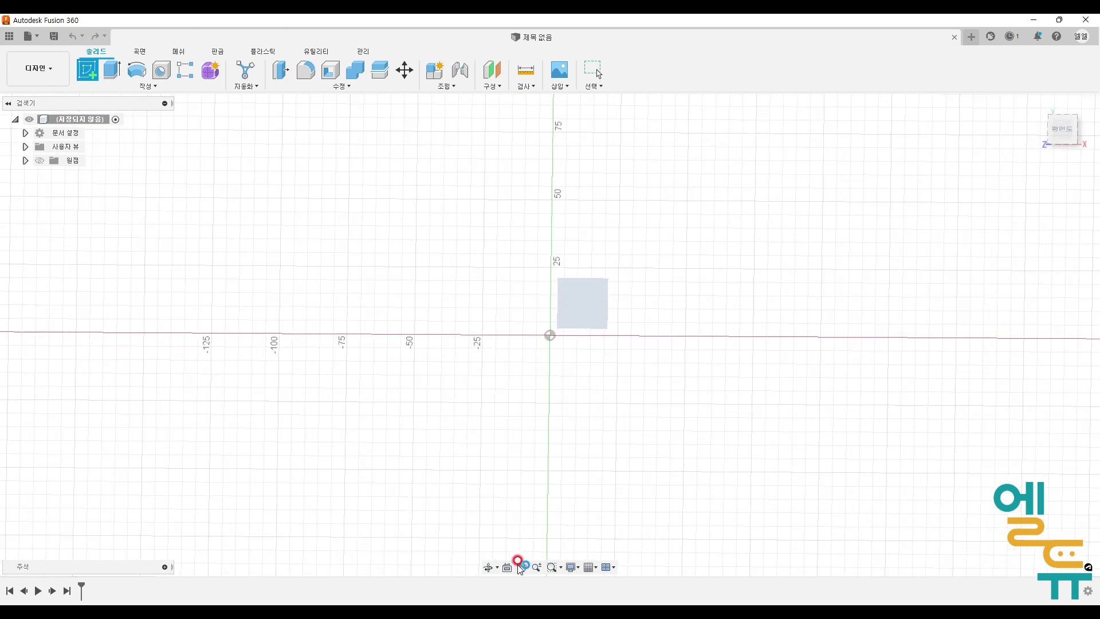
pyautogui.click(146, 86)
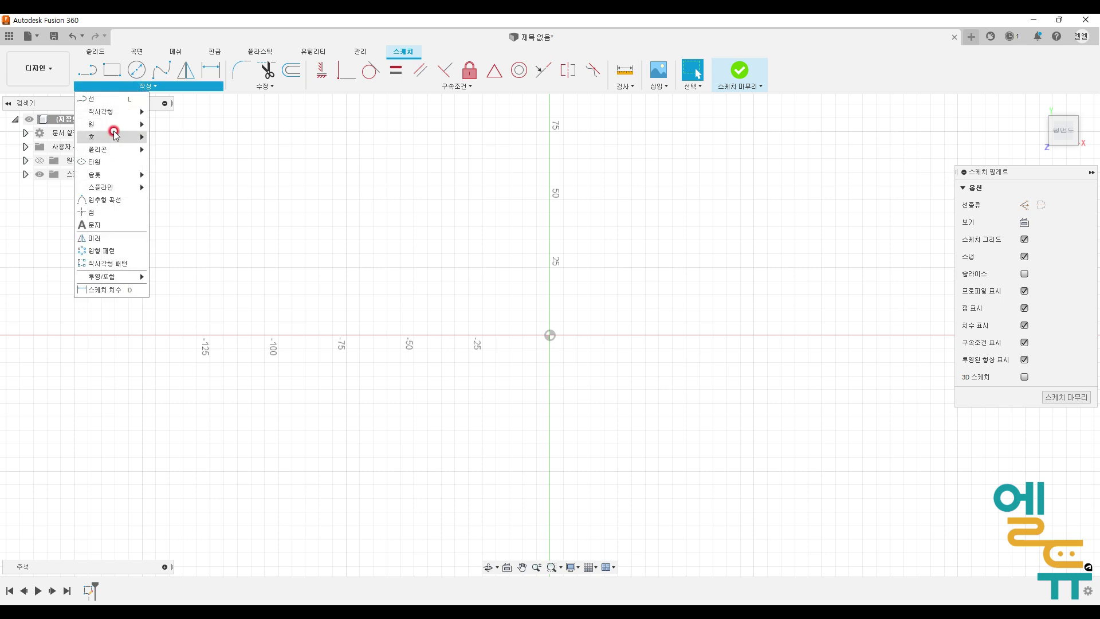
pyautogui.click(166, 137)
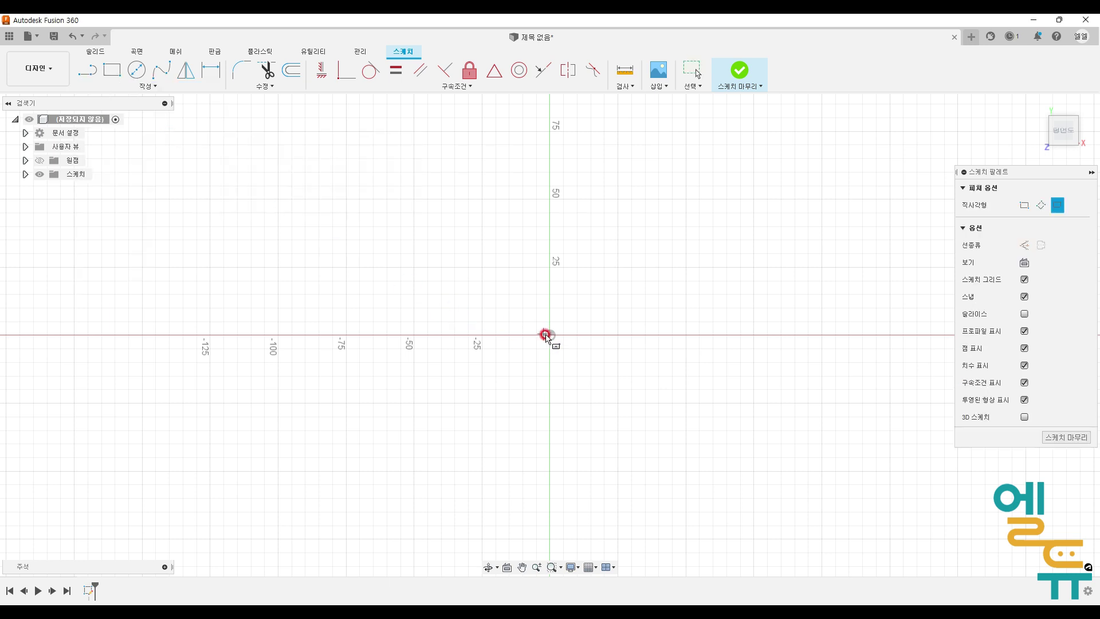
pyautogui.click(549, 335)
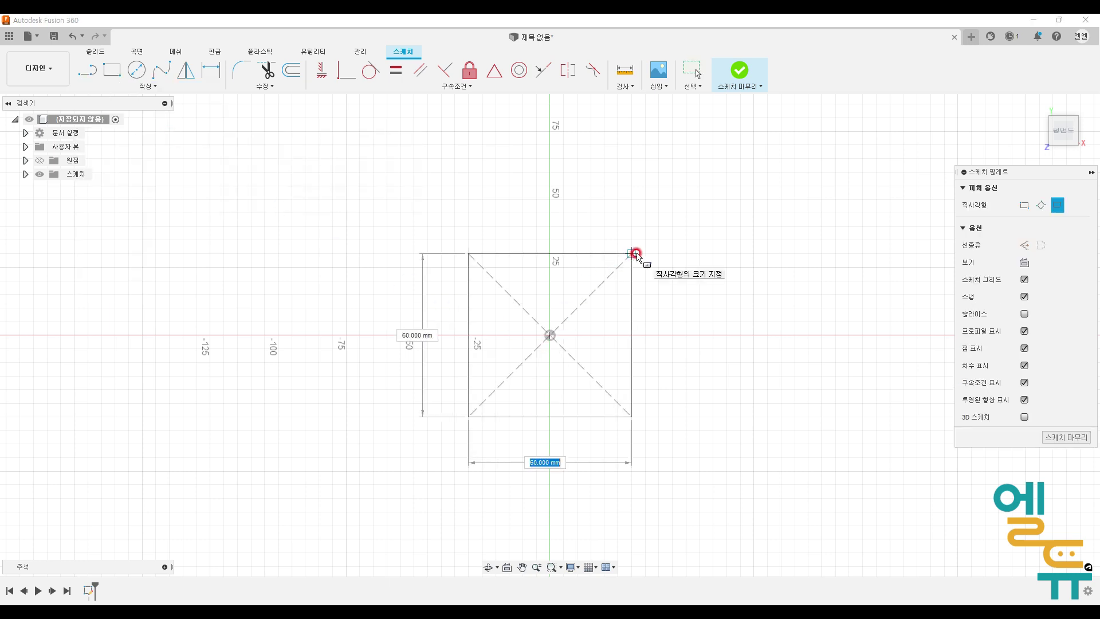
pyautogui.write('0')
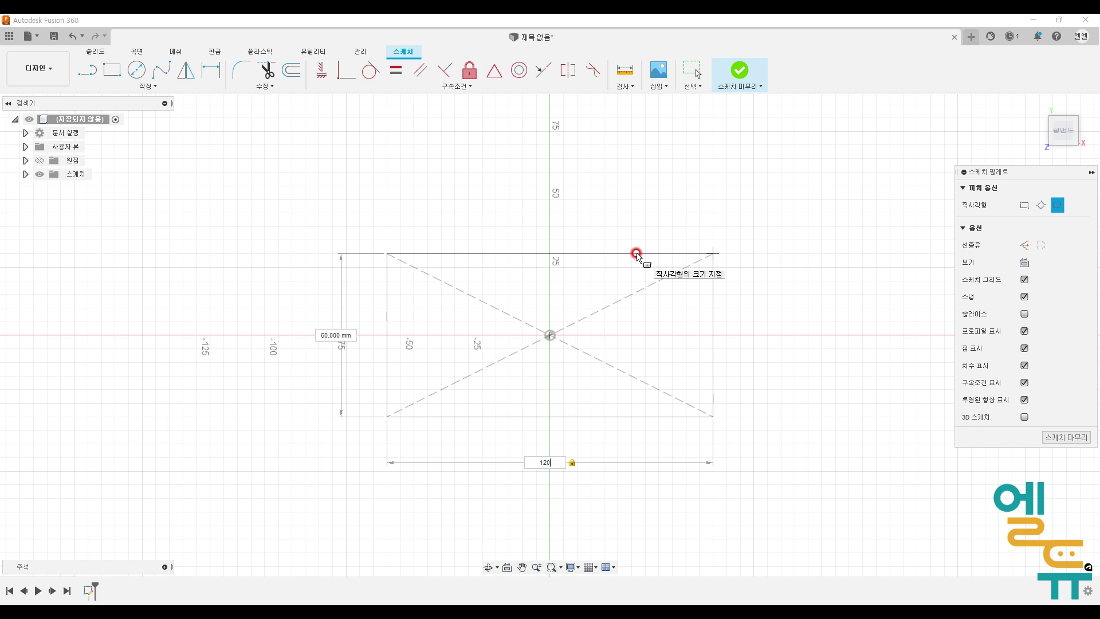
pyautogui.press('Return')
pyautogui.moveTo(802, 458); pyautogui.dragTo(751, 446, button='middle')
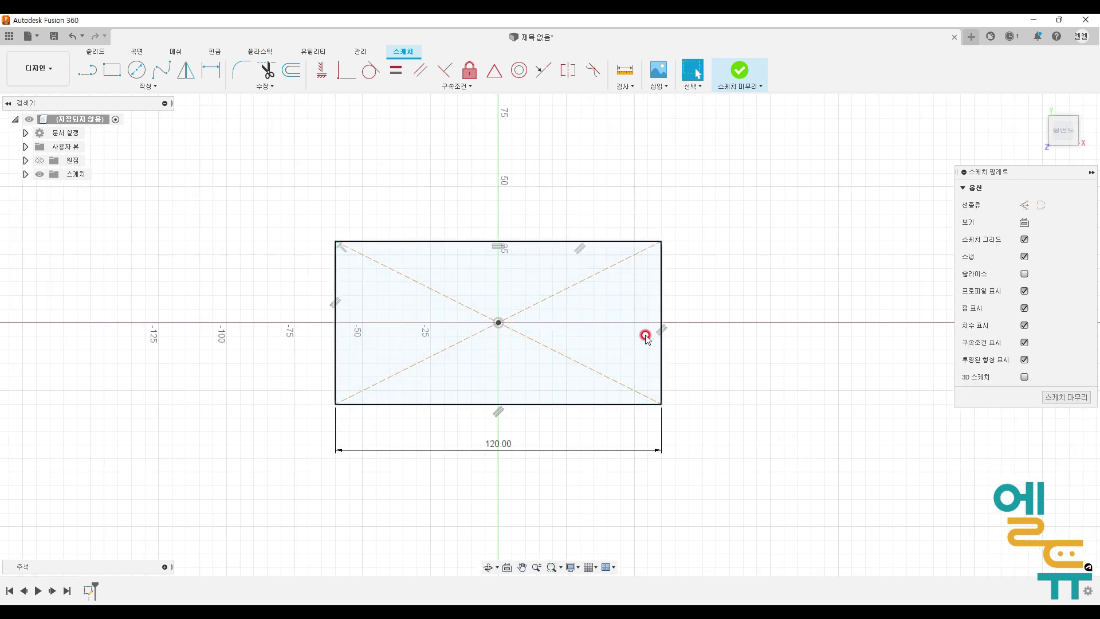
# - Try an Equal constraint and a 150 width edit, then undo both changes
pyautogui.click(396, 71)
pyautogui.click(412, 404)
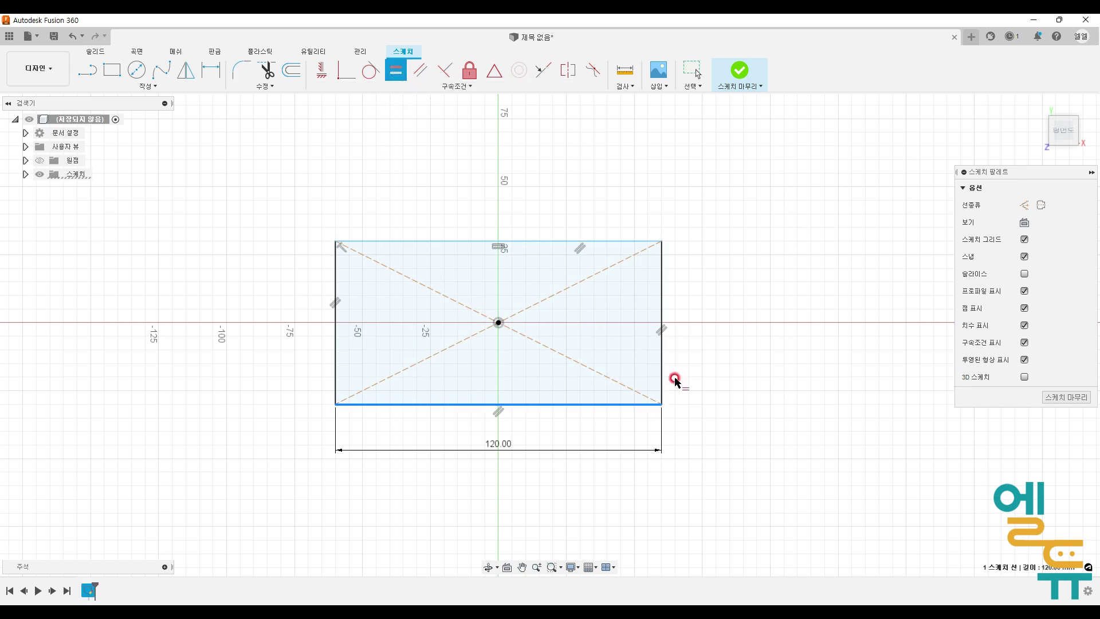
pyautogui.click(666, 369)
pyautogui.moveTo(825, 457); pyautogui.dragTo(792, 457, button='middle')
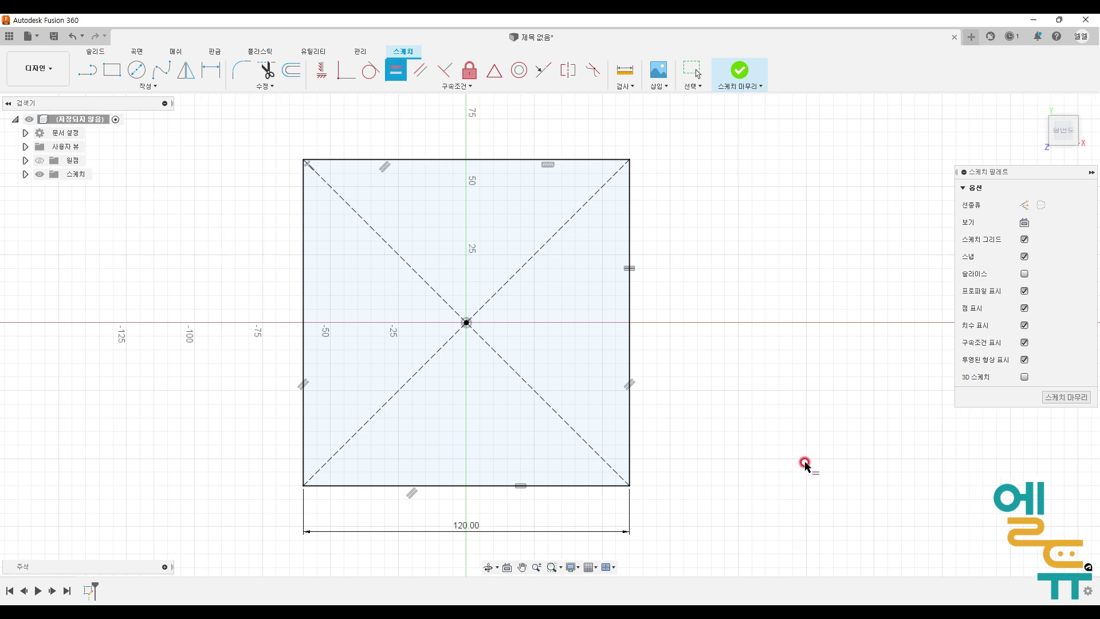
pyautogui.press('Escape')
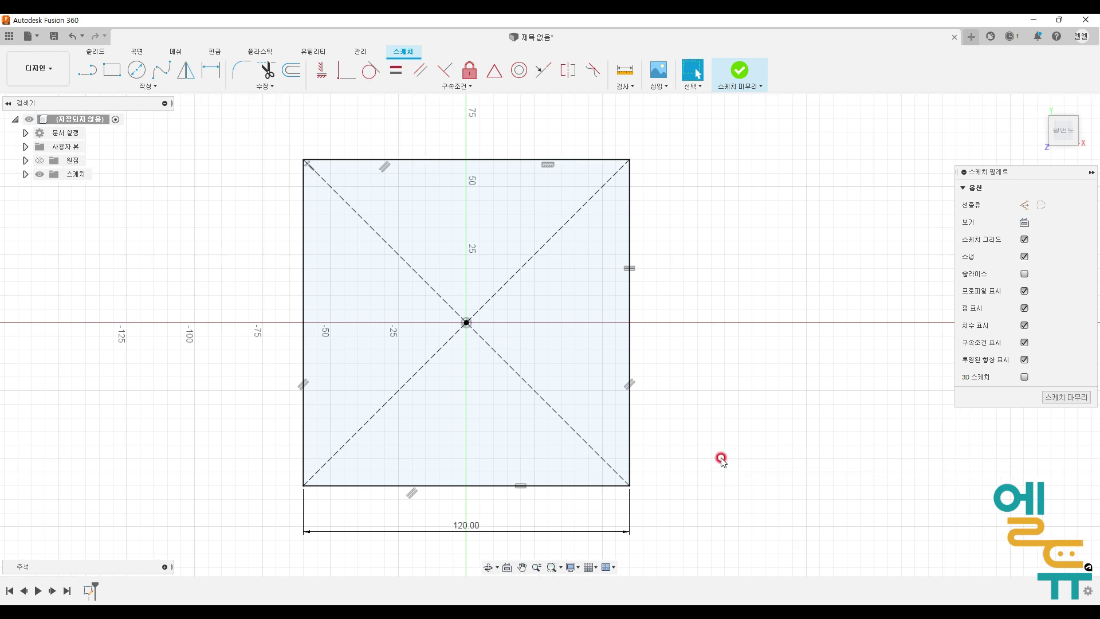
pyautogui.doubleClick(472, 523)
pyautogui.write('150')
pyautogui.press('Return')
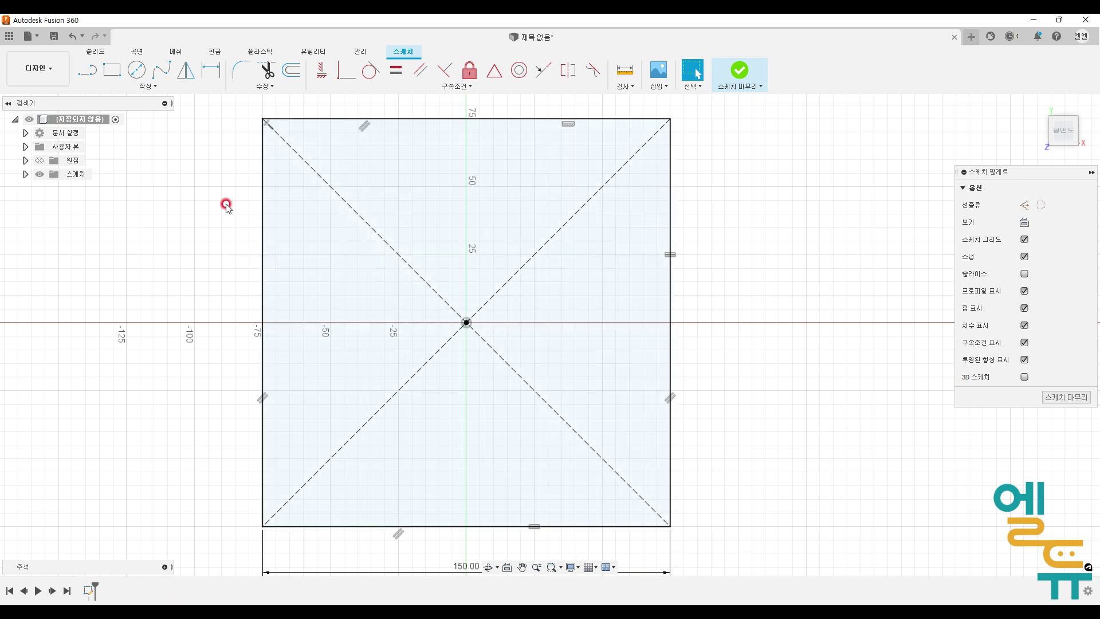
pyautogui.click(72, 37)
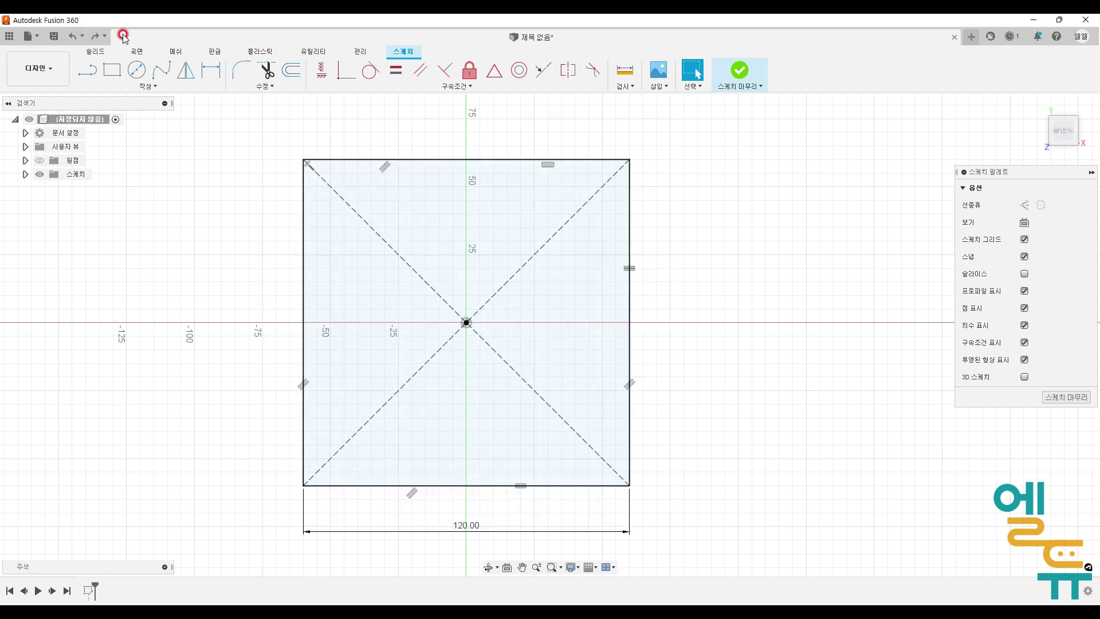
pyautogui.click(72, 36)
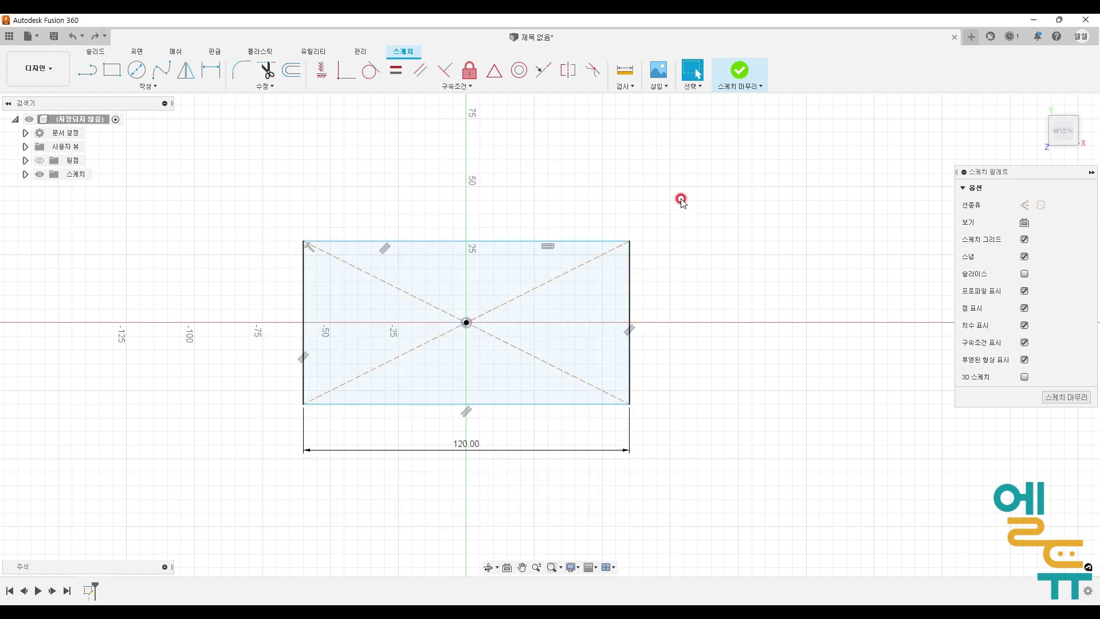
# - Dimension the rectangle's height at 120, edit the width, then undo the edit
pyautogui.click(211, 70)
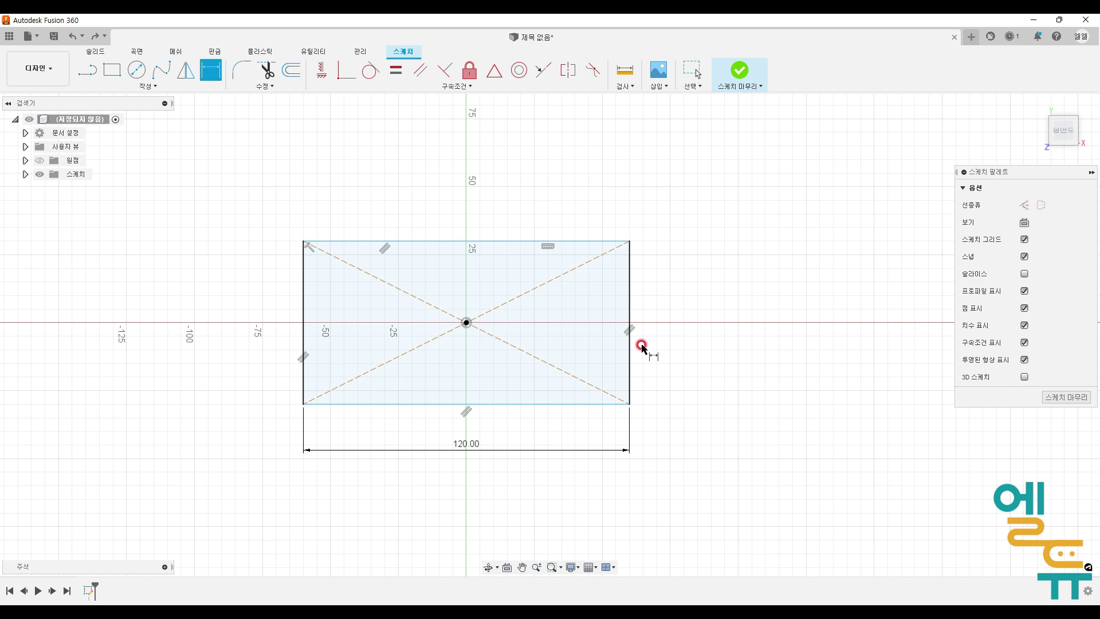
pyautogui.click(631, 355)
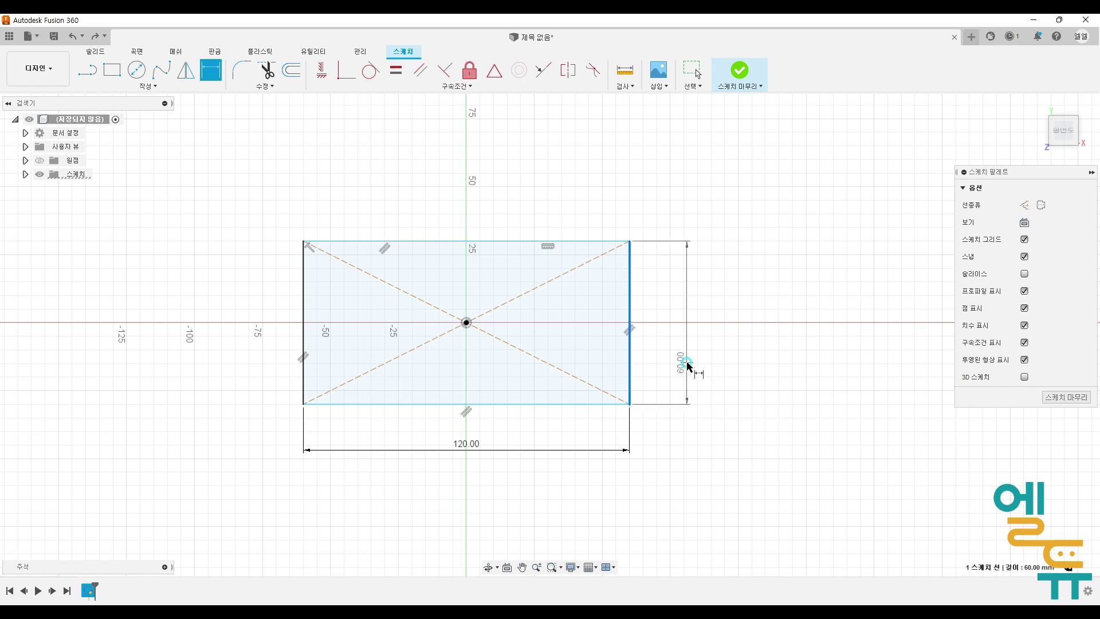
pyautogui.click(688, 366)
pyautogui.write('120')
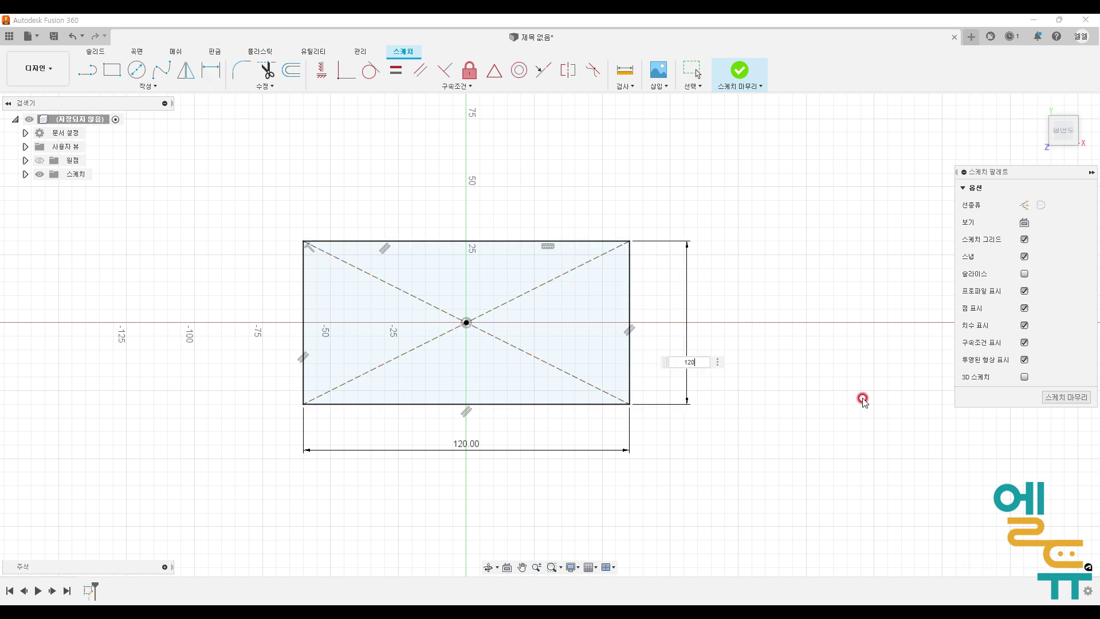
pyautogui.press('Return')
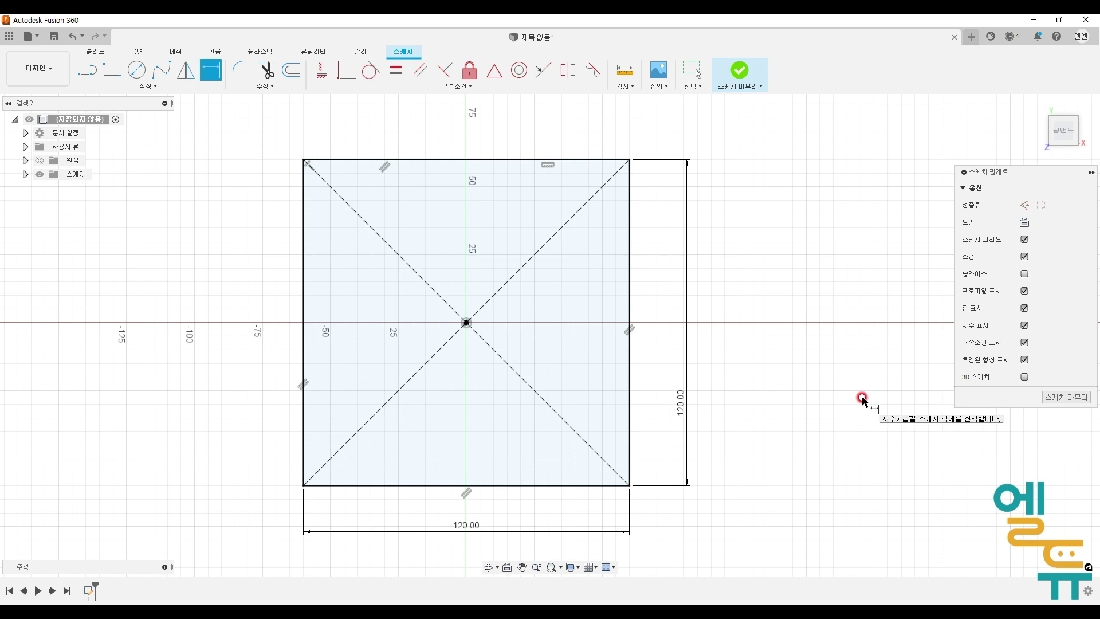
pyautogui.press('Escape')
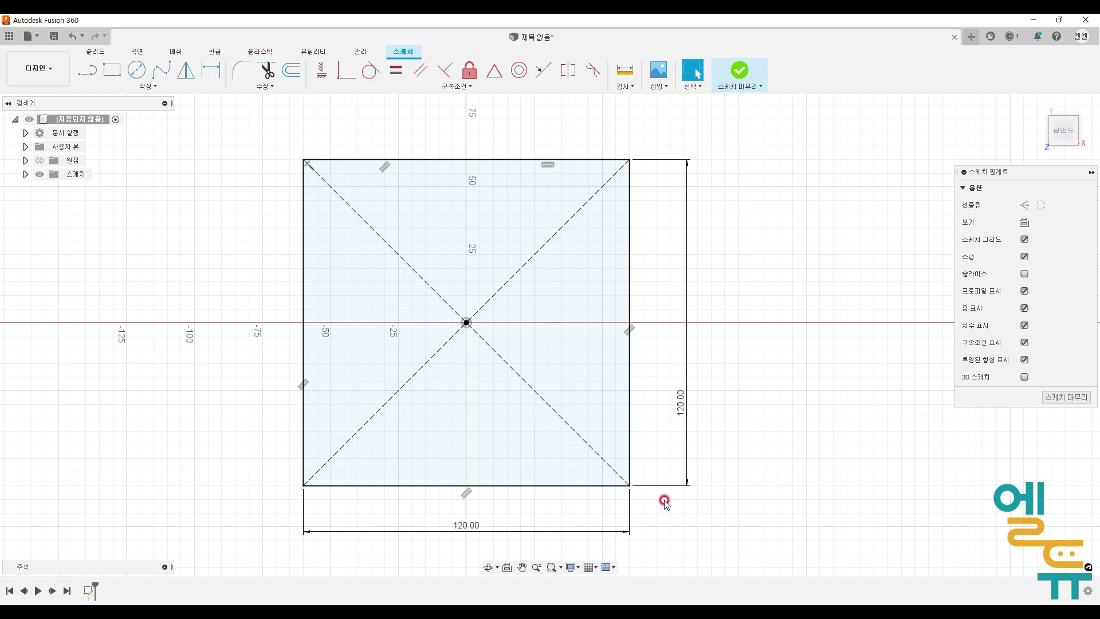
pyautogui.doubleClick(466, 525)
pyautogui.write('150')
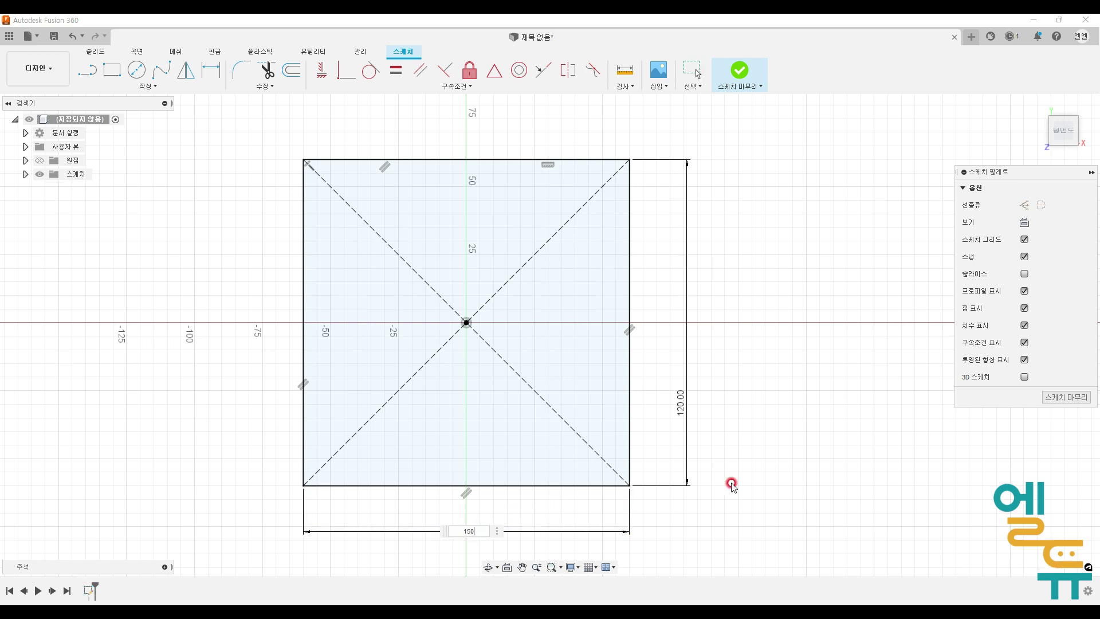
pyautogui.press('Return')
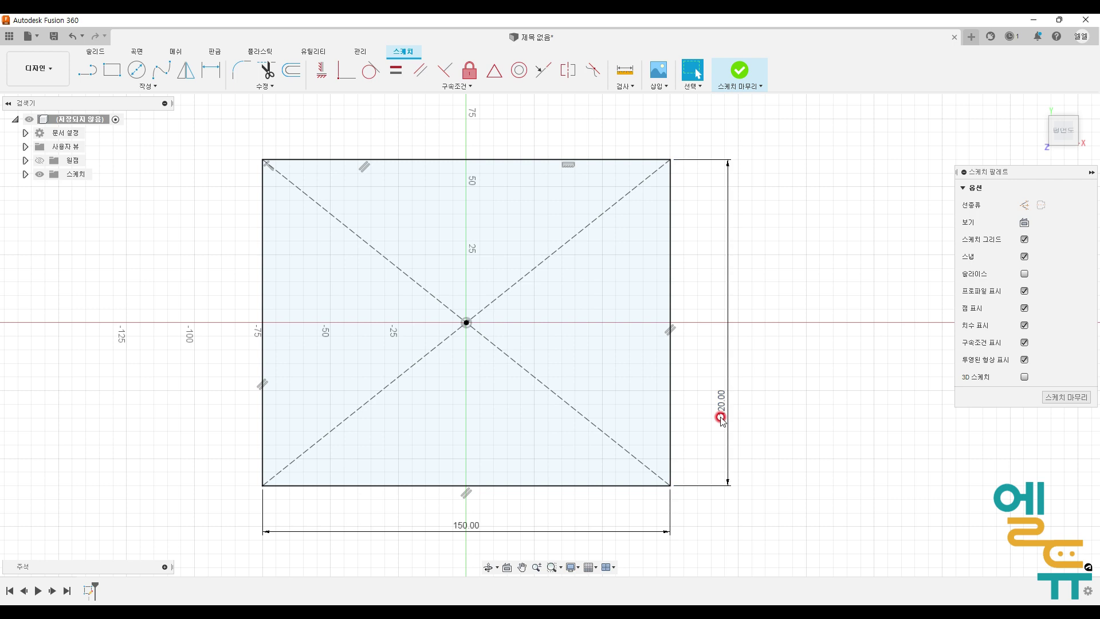
pyautogui.hotkey('ctrl', 'z')
pyautogui.hotkey('ctrl', 'z')
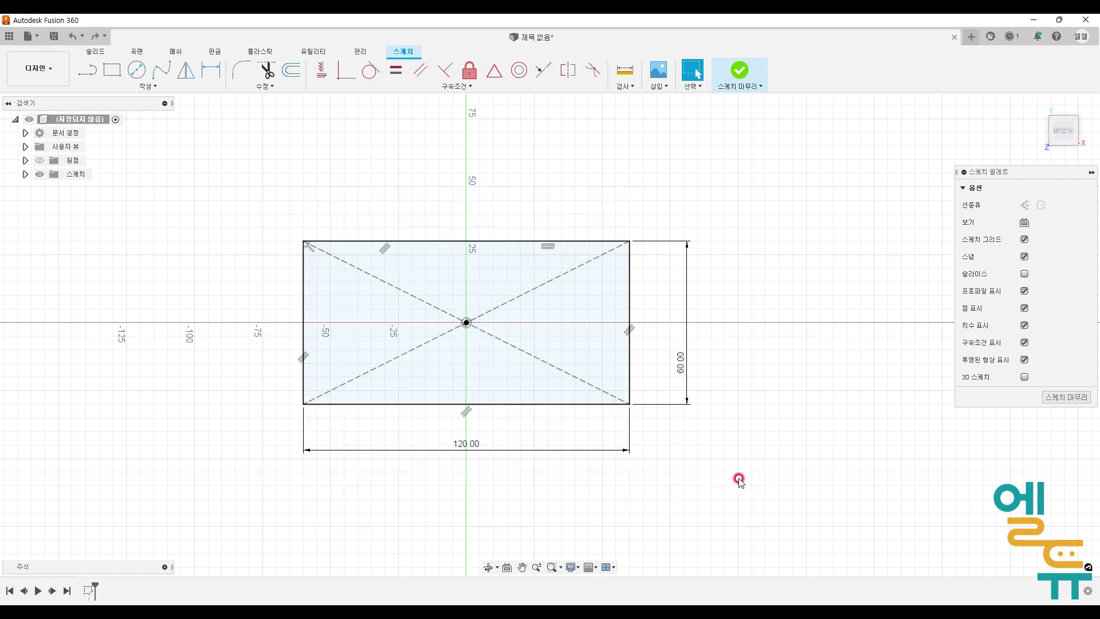
# - Delete the height dimension, make bottom and right edges equal, and finish the sketch
pyautogui.click(686, 370)
pyautogui.press('Delete')
pyautogui.click(395, 70)
pyautogui.click(529, 405)
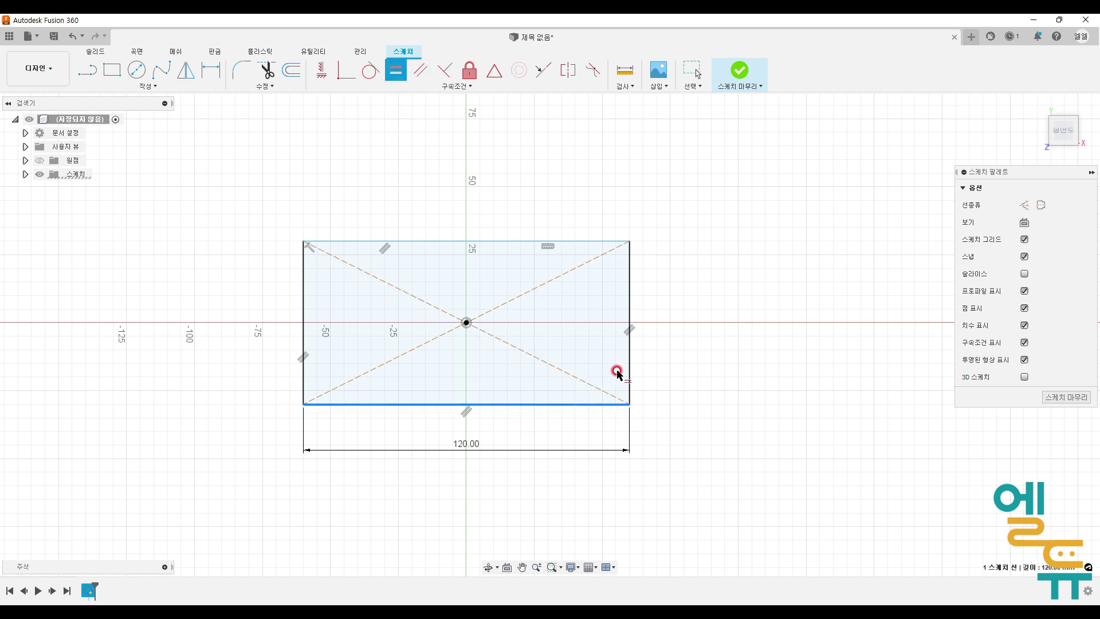
pyautogui.click(629, 370)
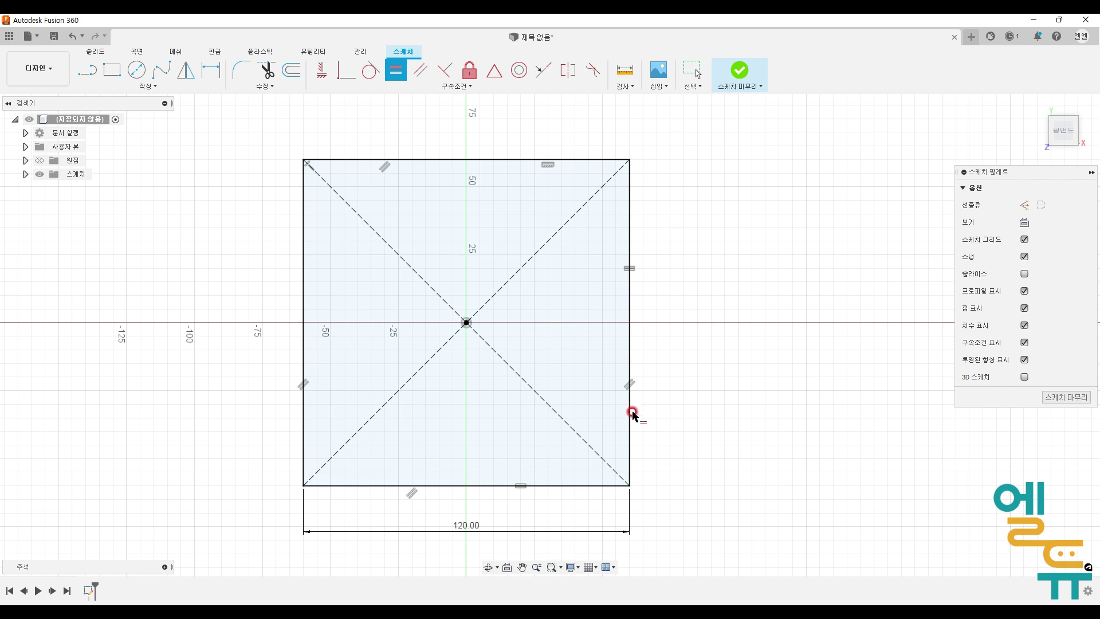
pyautogui.click(739, 70)
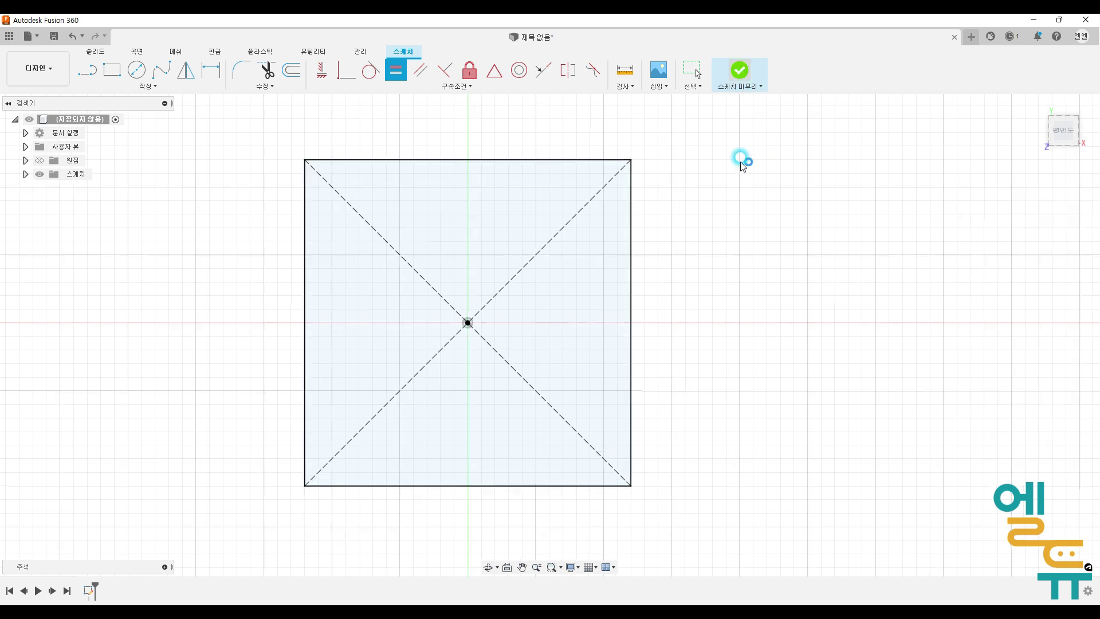
pyautogui.click(111, 70)
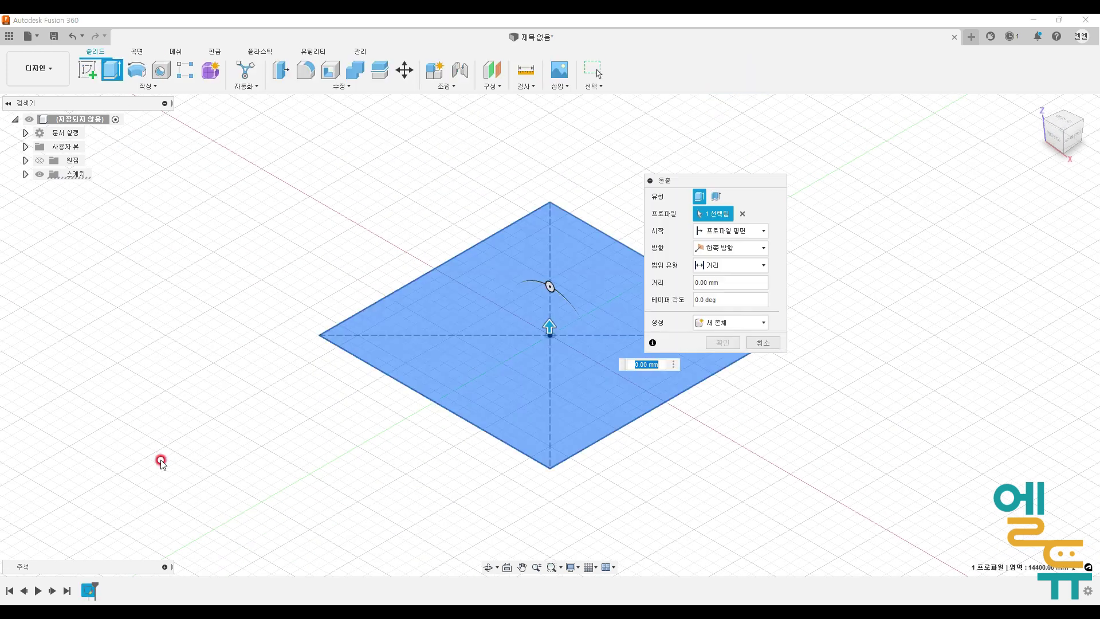
# - Set the extrusion to 50 mm distance with a 10° taper angle, viewed from the Right
pyautogui.press('Return')
pyautogui.moveTo(678, 425); pyautogui.dragTo(531, 472, button='middle')
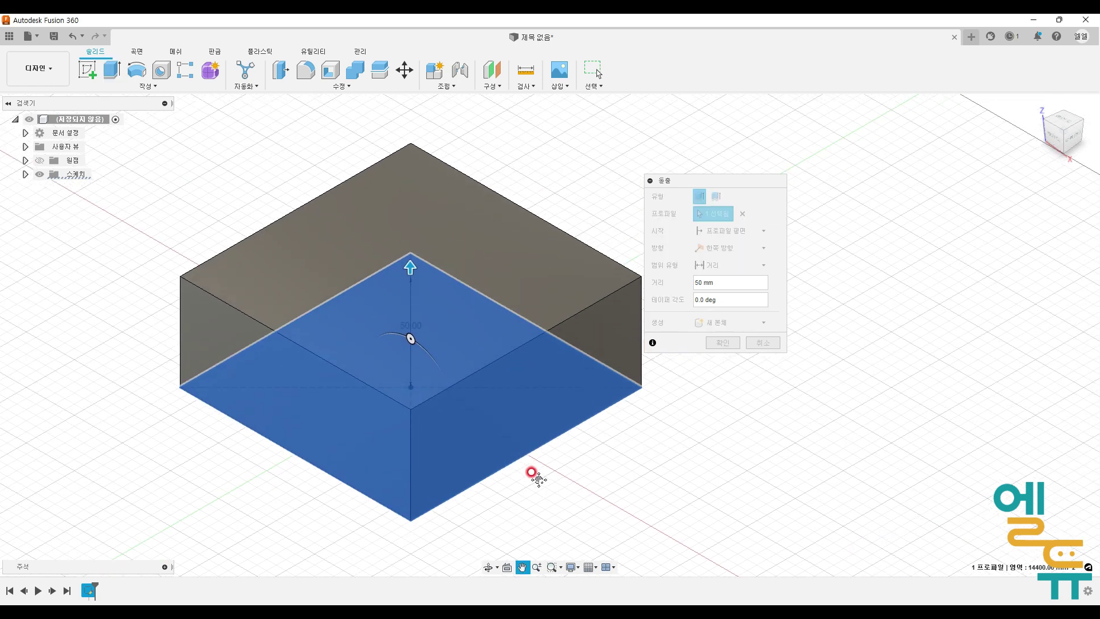
pyautogui.click(692, 299)
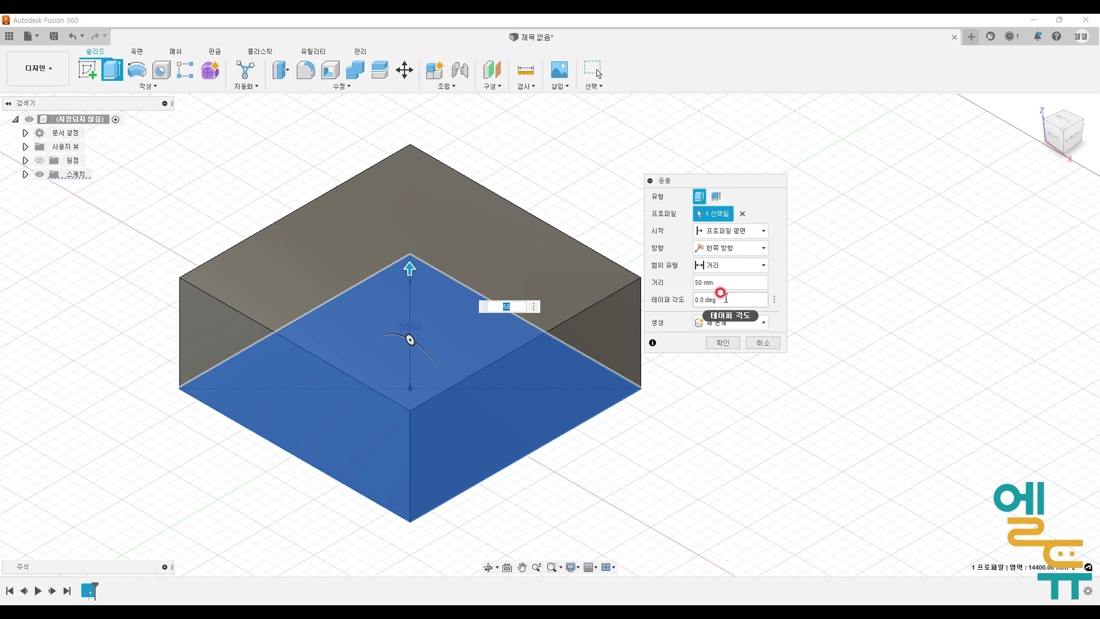
pyautogui.moveTo(697, 282)
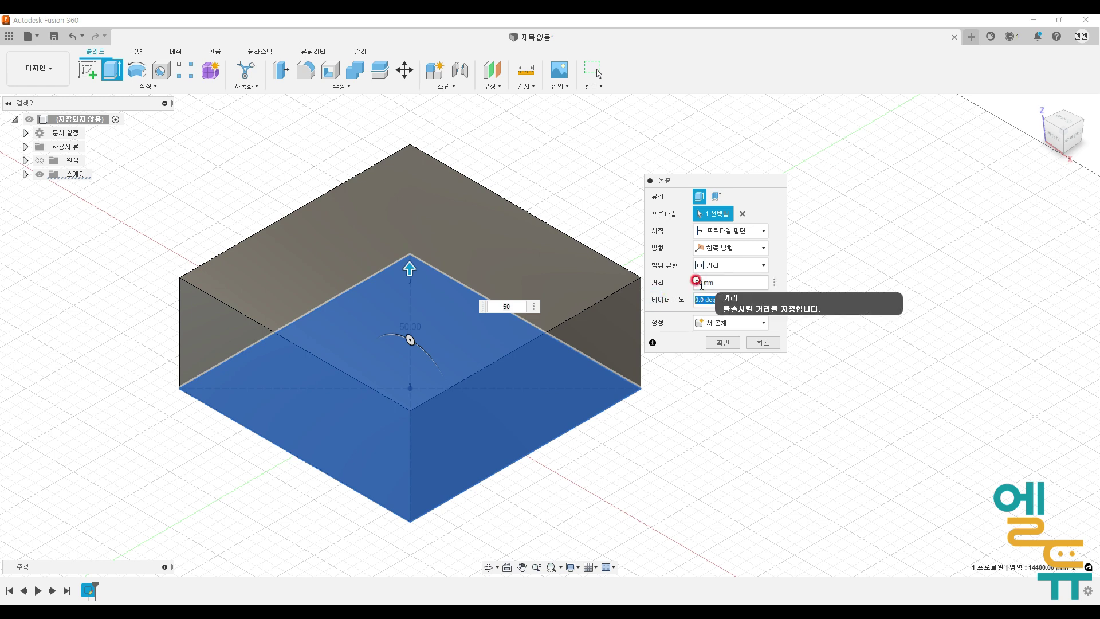
pyautogui.write('10')
pyautogui.click(696, 281)
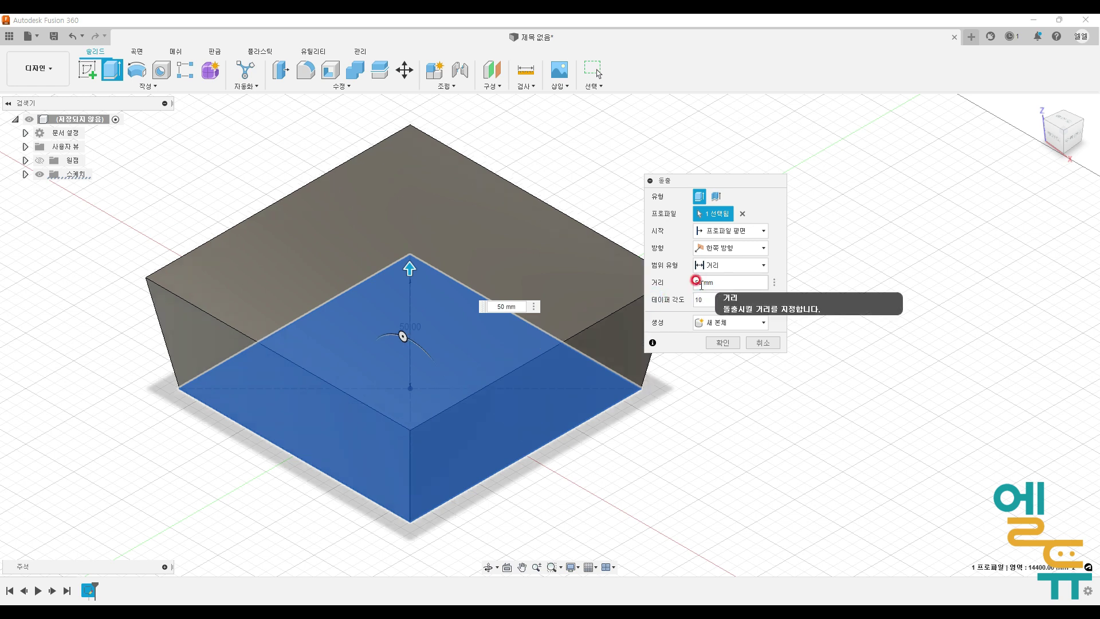
pyautogui.click(1070, 134)
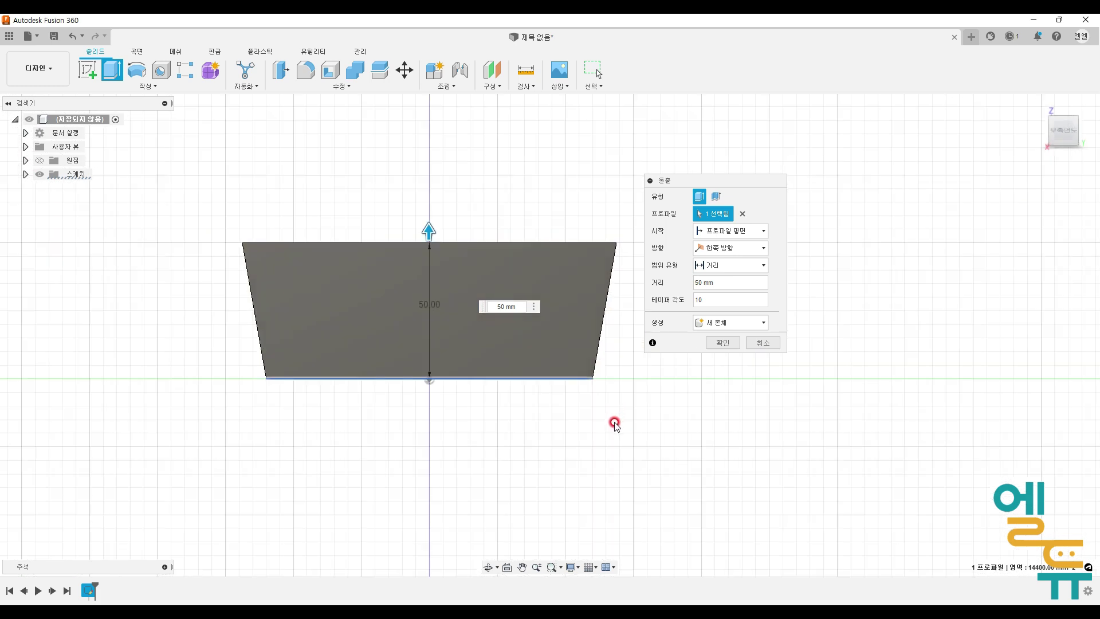
pyautogui.click(748, 299)
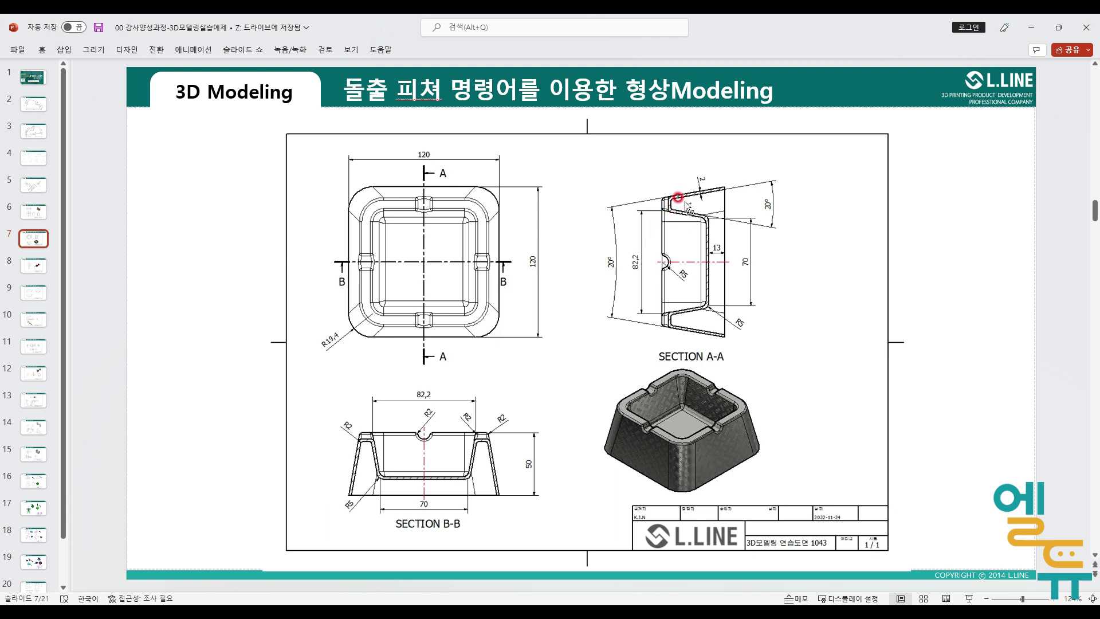
# - Draw a vertical reference line and an inward-pointing arrow on Section A-A
pyautogui.moveTo(725, 185); pyautogui.dragTo(724, 337)
pyautogui.moveTo(719, 266)
pyautogui.mouseDown()
pyautogui.moveTo(633, 265)
pyautogui.moveTo(645, 278)
pyautogui.mouseUp()
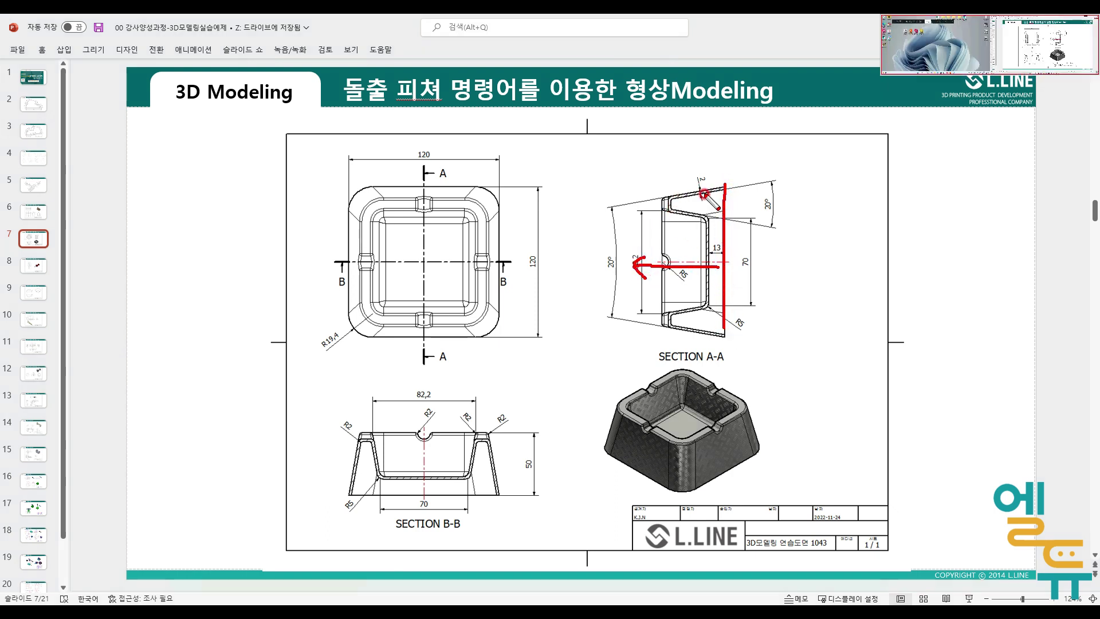
pyautogui.moveTo(699, 172)
pyautogui.mouseDown()
pyautogui.moveTo(683, 200)
pyautogui.moveTo(694, 188)
pyautogui.mouseUp()
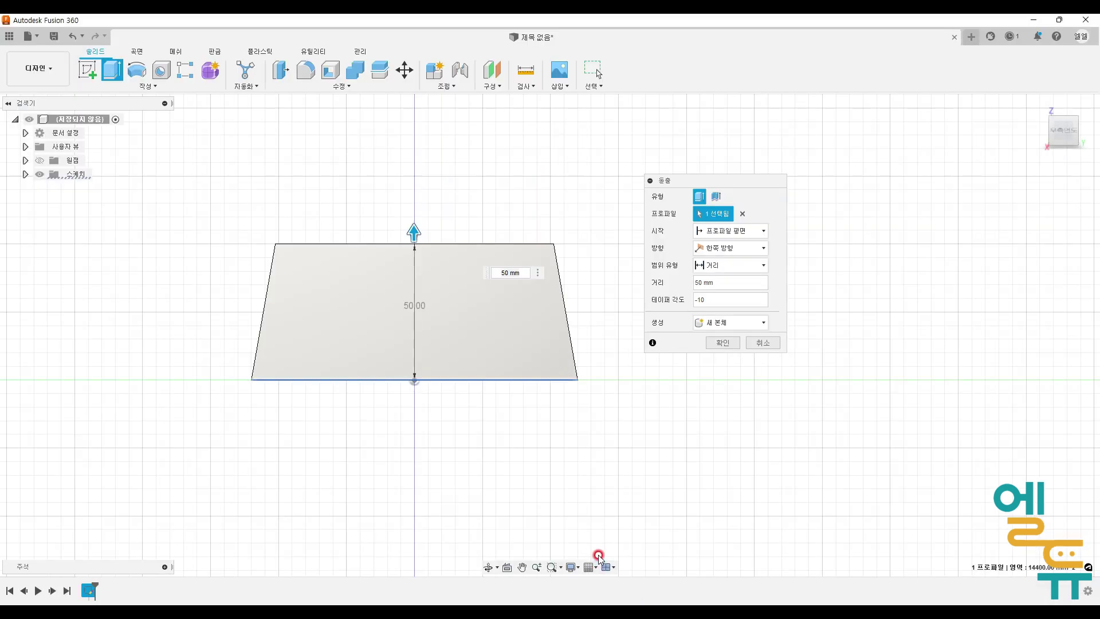
# - Accept the 50 mm extrusion with -10° taper and orbit to view the block
pyautogui.click(712, 343)
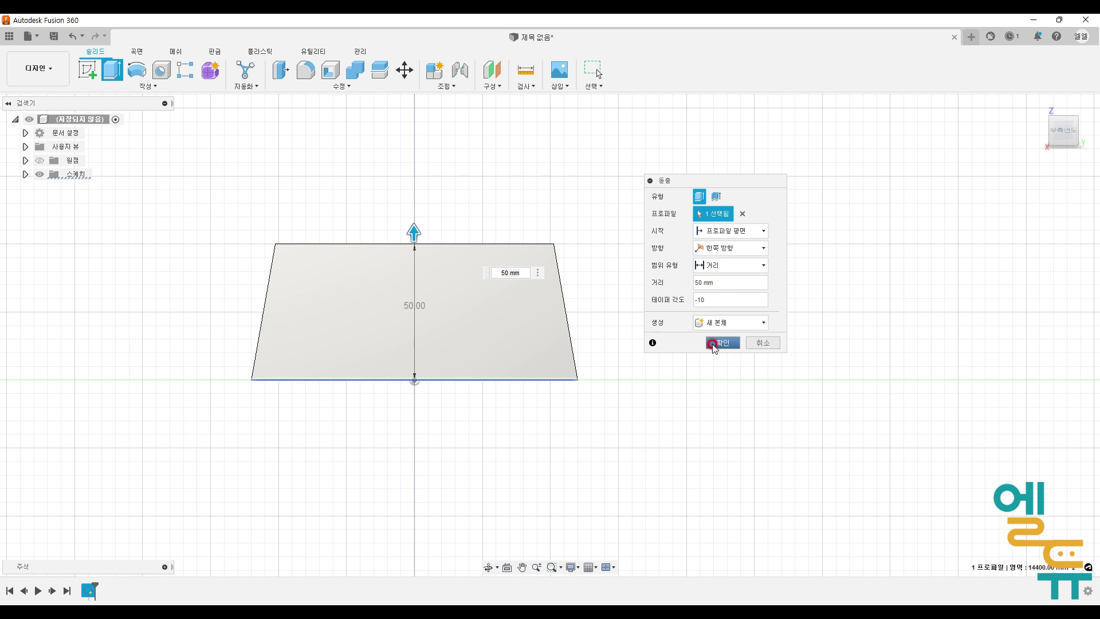
pyautogui.keyDown('shift'); pyautogui.moveTo(829, 247); pyautogui.dragTo(744, 423, button='middle'); pyautogui.keyUp('shift')
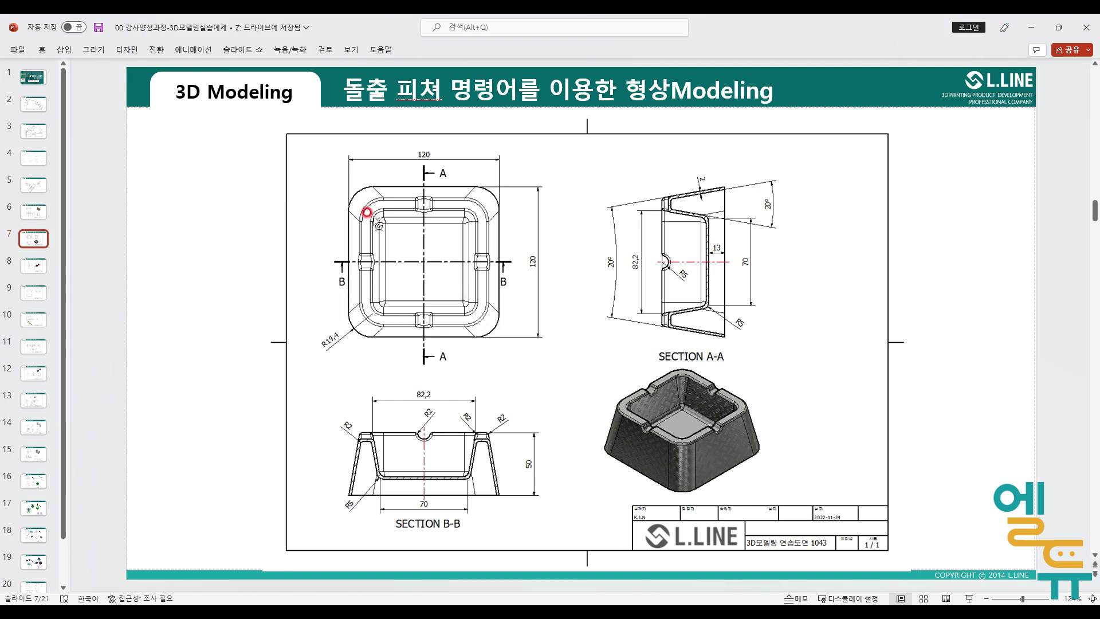
pyautogui.moveTo(365, 224)
pyautogui.mouseDown()
pyautogui.moveTo(333, 198)
pyautogui.moveTo(383, 172)
pyautogui.moveTo(397, 212)
pyautogui.moveTo(356, 228)
pyautogui.mouseUp()
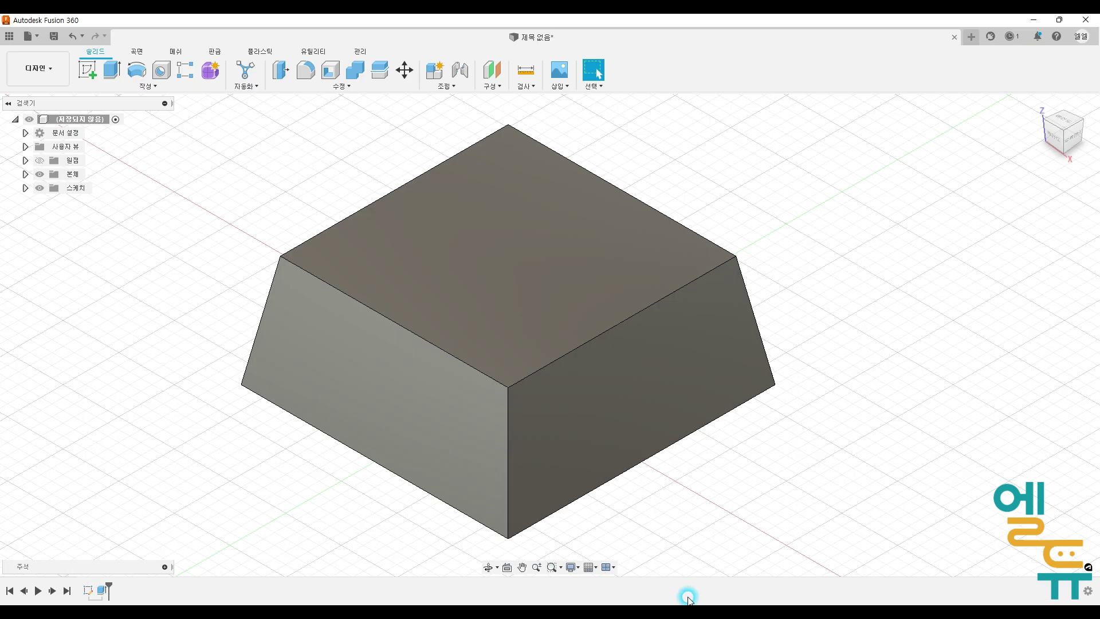
# - Fillet the block's four slanted corner edges with a 19 mm radius
pyautogui.click(305, 69)
pyautogui.click(259, 319)
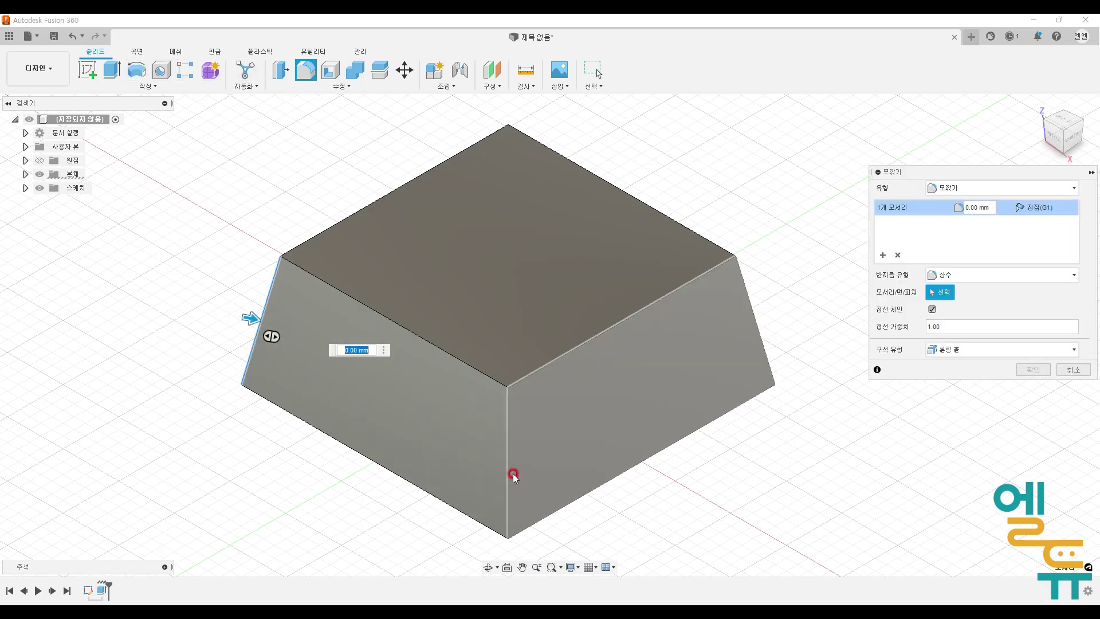
pyautogui.click(509, 474)
pyautogui.click(749, 299)
pyautogui.keyDown('shift'); pyautogui.moveTo(442, 371); pyautogui.dragTo(306, 372, button='middle'); pyautogui.keyUp('shift')
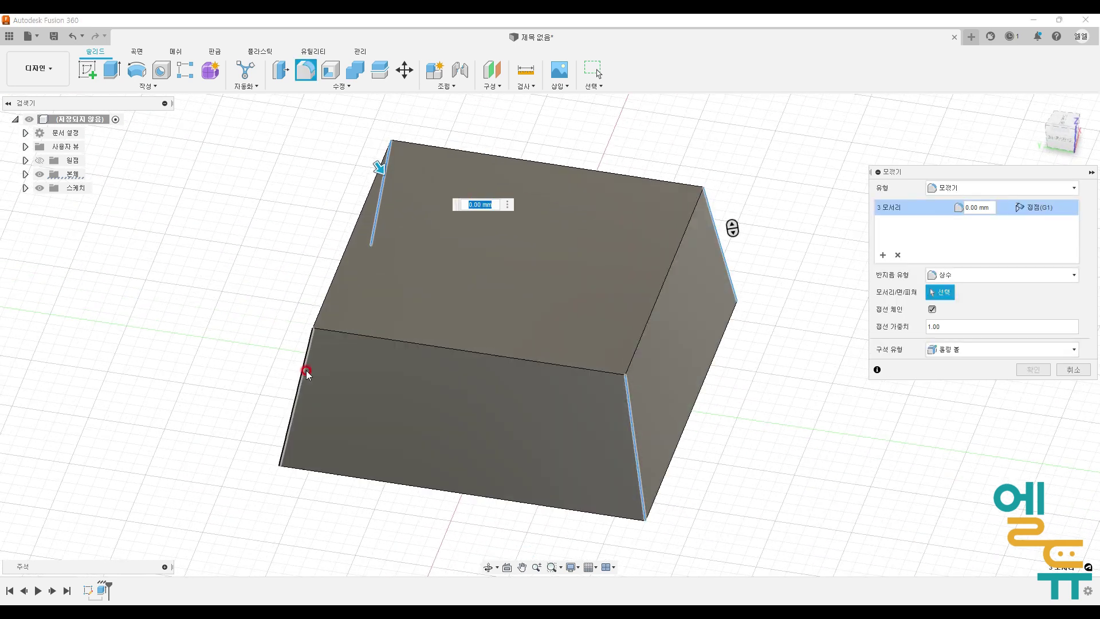
pyautogui.click(262, 453)
pyautogui.write('19.4')
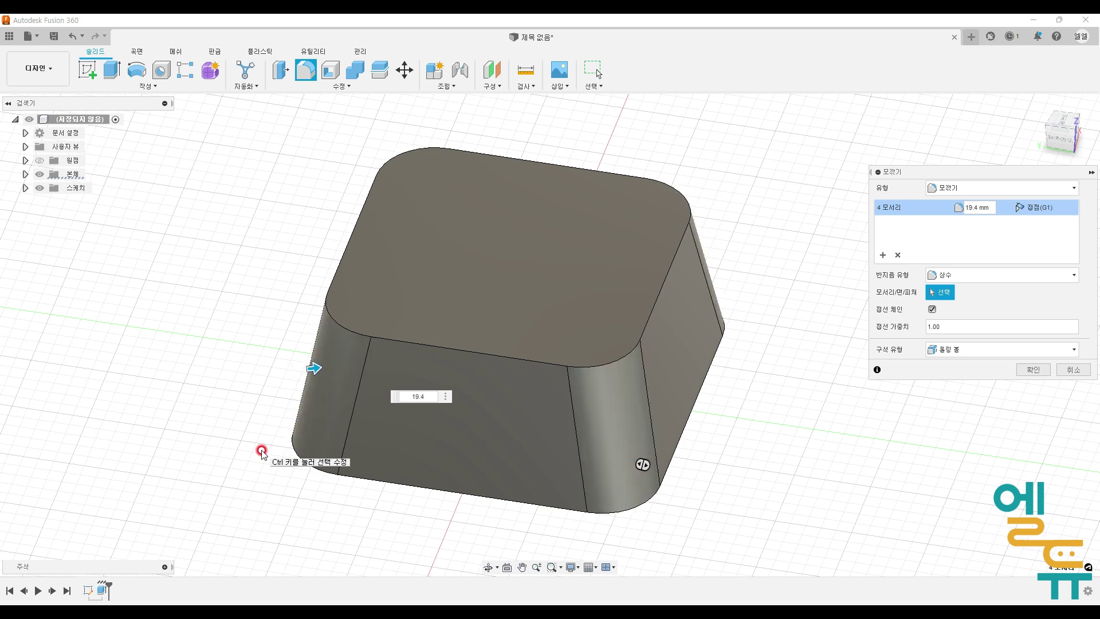
pyautogui.press('Return')
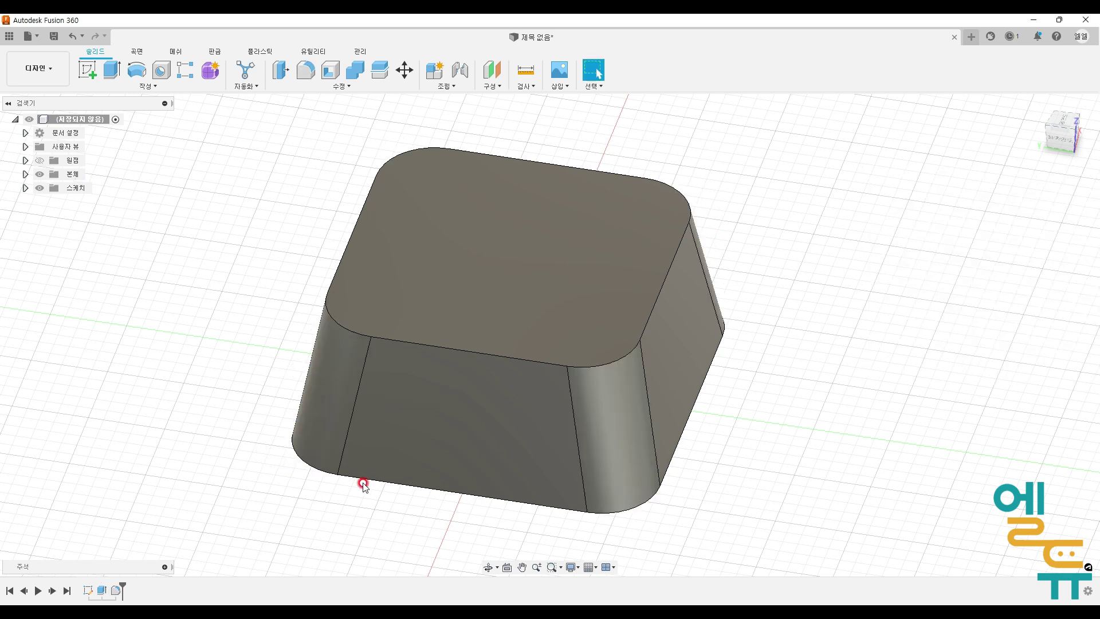
pyautogui.keyDown('shift'); pyautogui.moveTo(363, 484); pyautogui.dragTo(658, 351, button='middle'); pyautogui.keyUp('shift')
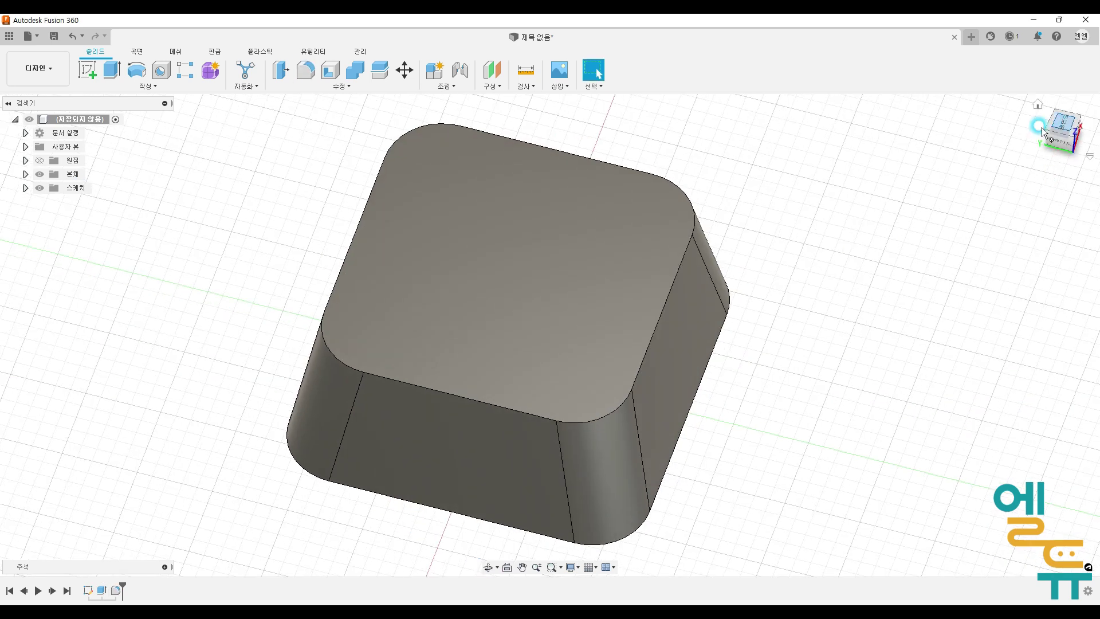
pyautogui.click(1042, 131)
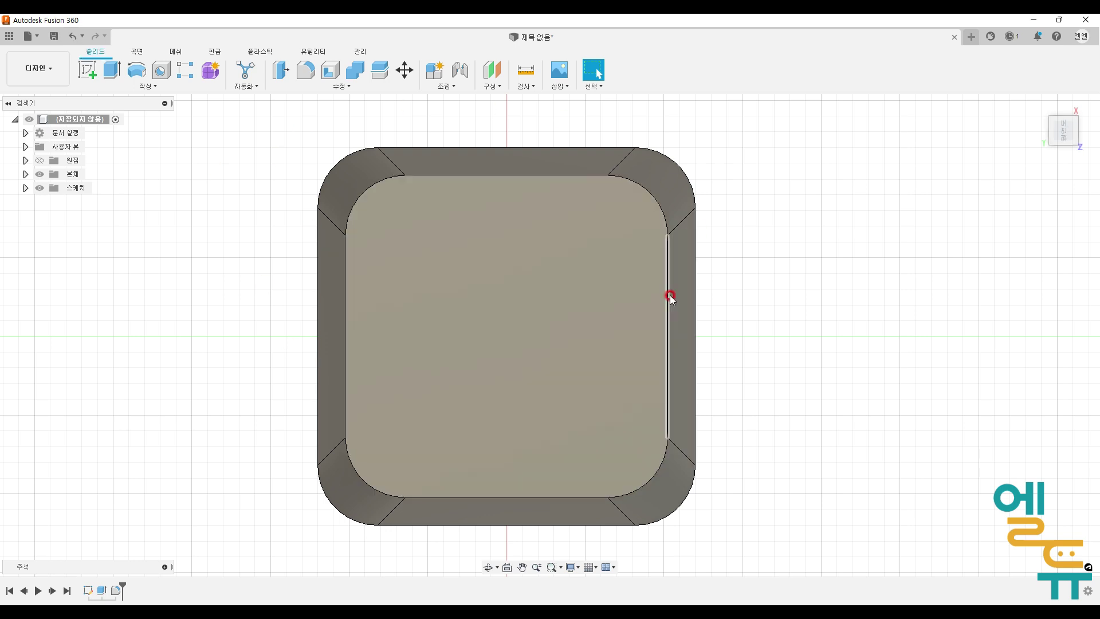
# - Undo the fillet and extrusion to return to the square sketch
pyautogui.click(72, 37)
pyautogui.moveTo(512, 443)
pyautogui.keyDown('shift'); pyautogui.mouseDown(button='middle')
pyautogui.moveTo(560, 378)
pyautogui.moveTo(360, 213)
pyautogui.mouseUp(button='middle'); pyautogui.keyUp('shift')
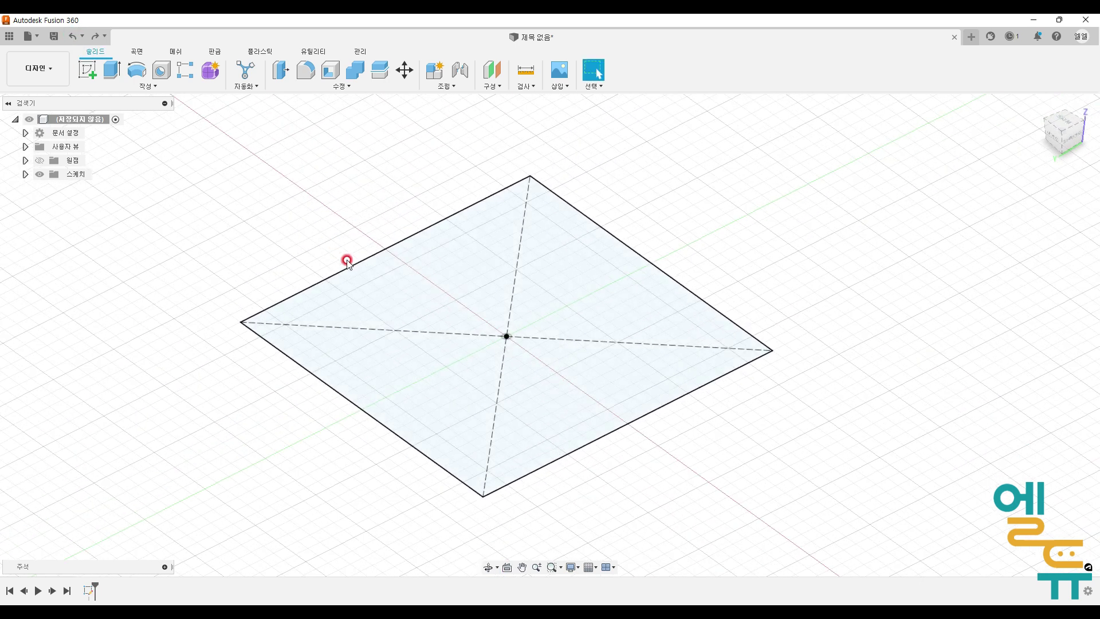
pyautogui.click(72, 36)
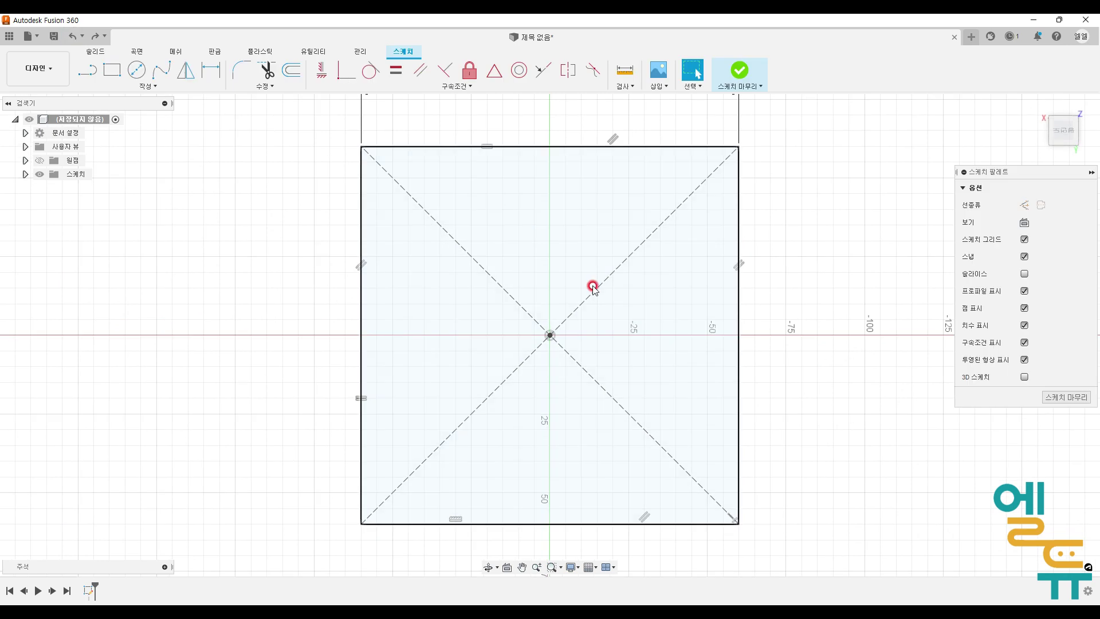
# - Round the sketch square's top-left corner with a 19.4 mm fillet and finish the sketch
pyautogui.click(241, 69)
pyautogui.click(269, 226)
pyautogui.click(290, 177)
pyautogui.write('19.4')
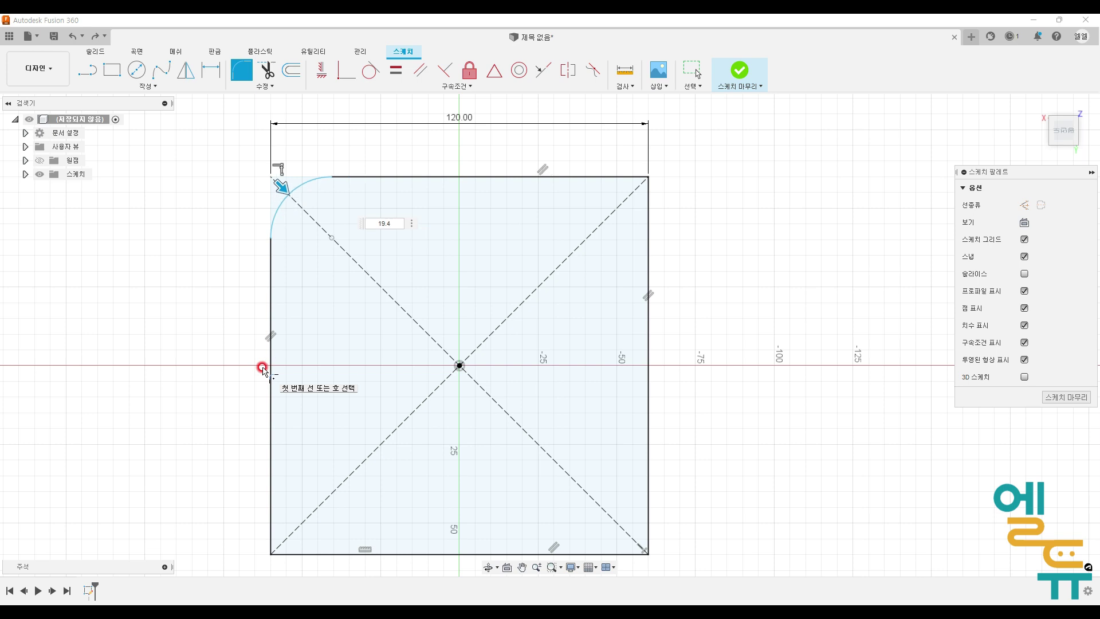
pyautogui.press('Return')
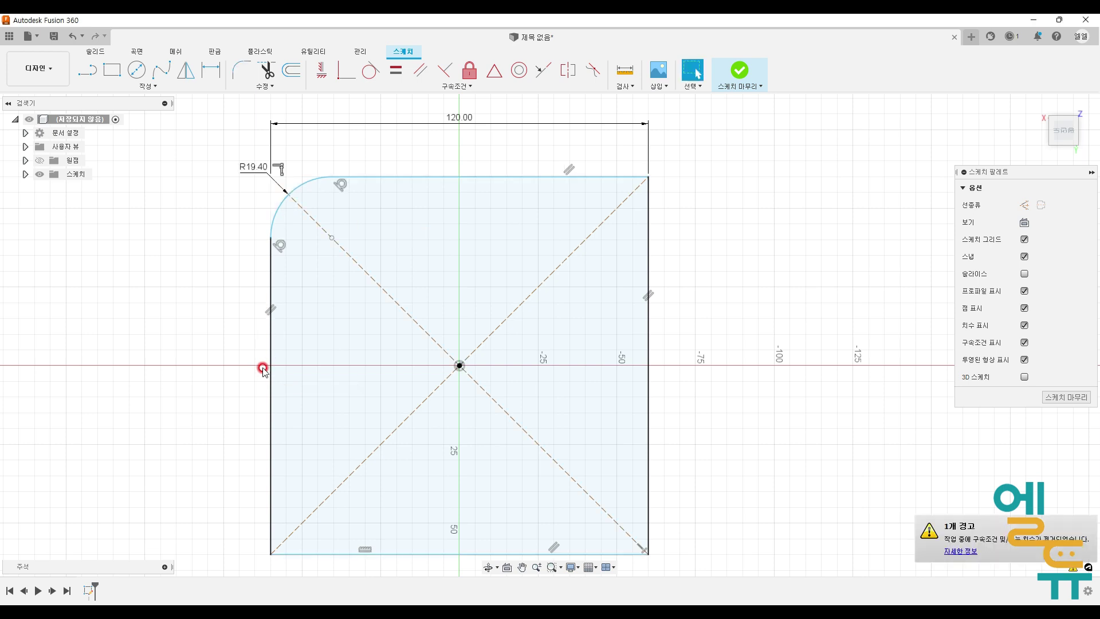
pyautogui.press('Escape')
pyautogui.click(735, 87)
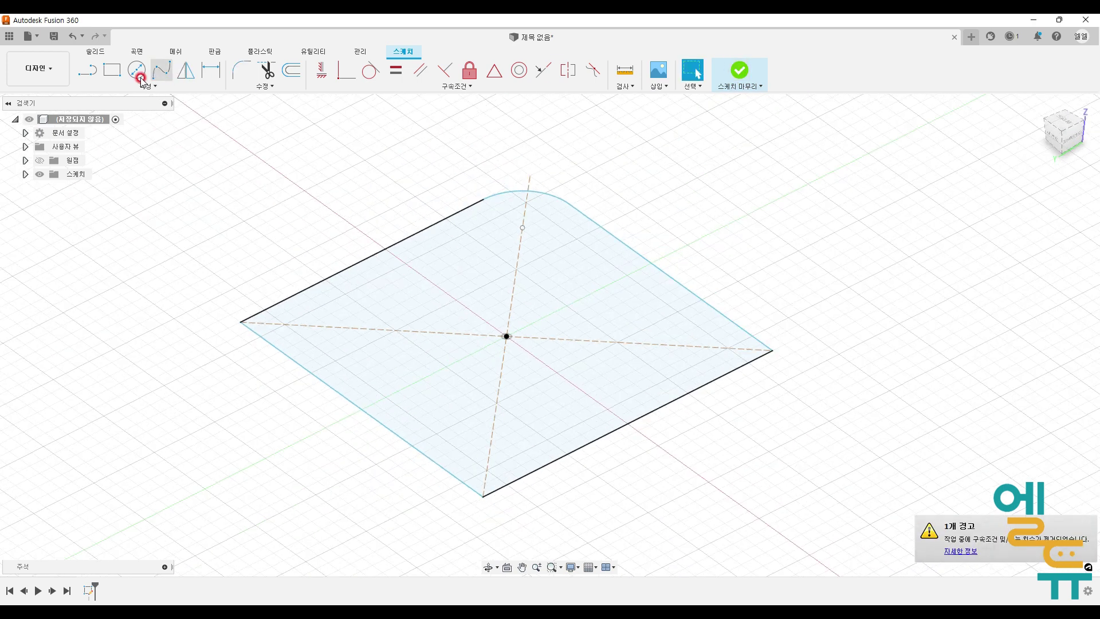
# - Re-extrude the rounded square 50 mm with a negative taper, viewed from the top
pyautogui.click(111, 70)
pyautogui.write('50')
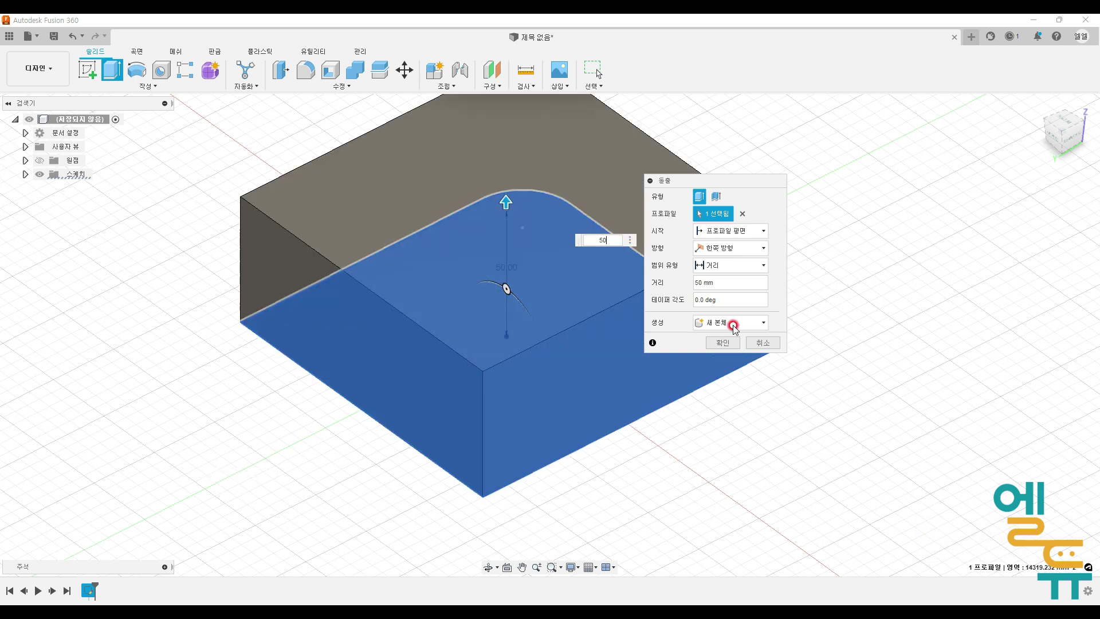
pyautogui.write('-10')
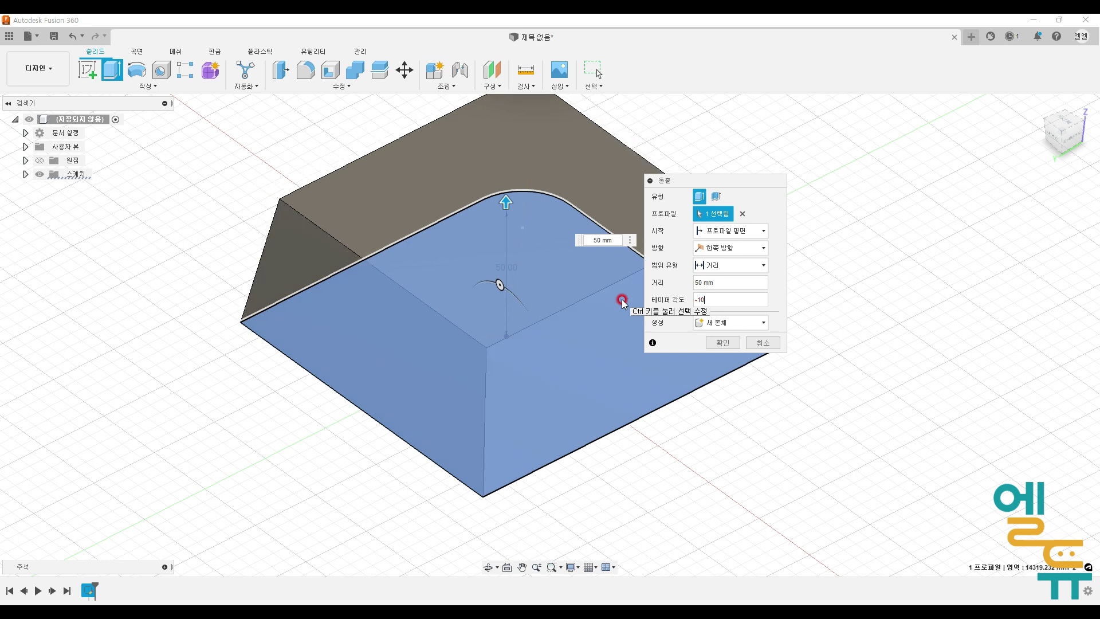
pyautogui.press('Return')
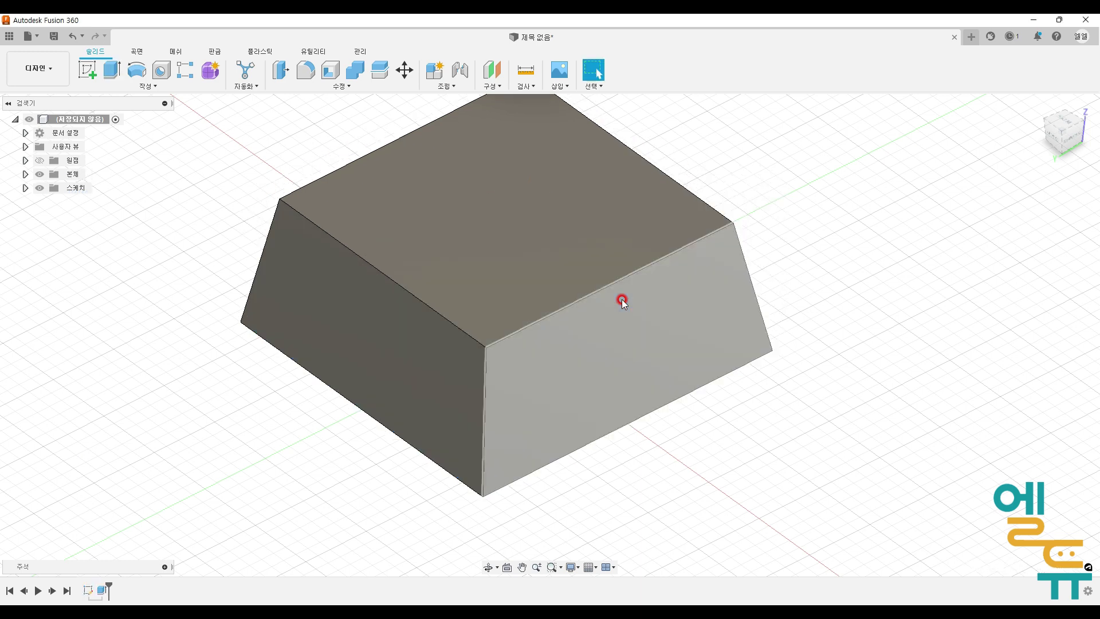
pyautogui.click(1068, 117)
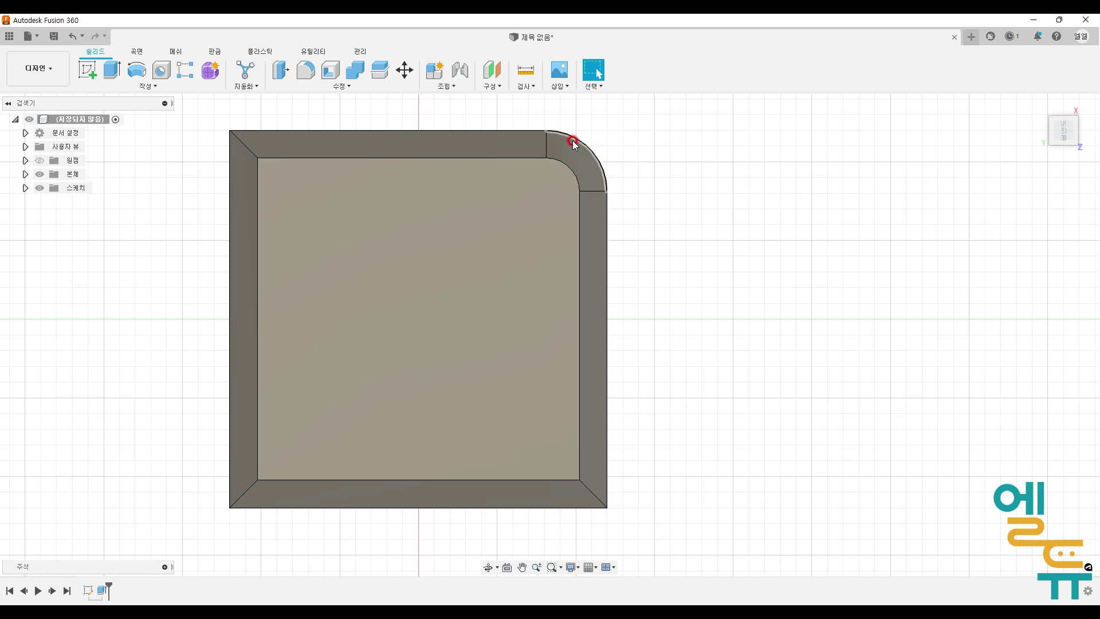
# - Fillet the block's top-left corner edge at 19.4 mm
pyautogui.moveTo(638, 194); pyautogui.dragTo(640, 204, button='middle')
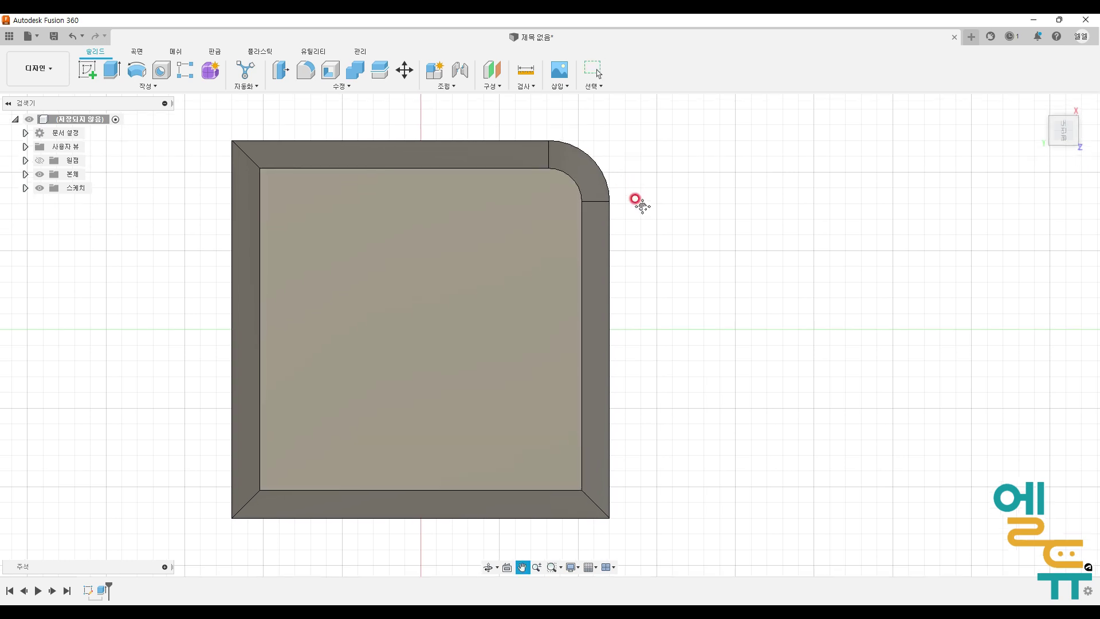
pyautogui.click(300, 68)
pyautogui.click(251, 147)
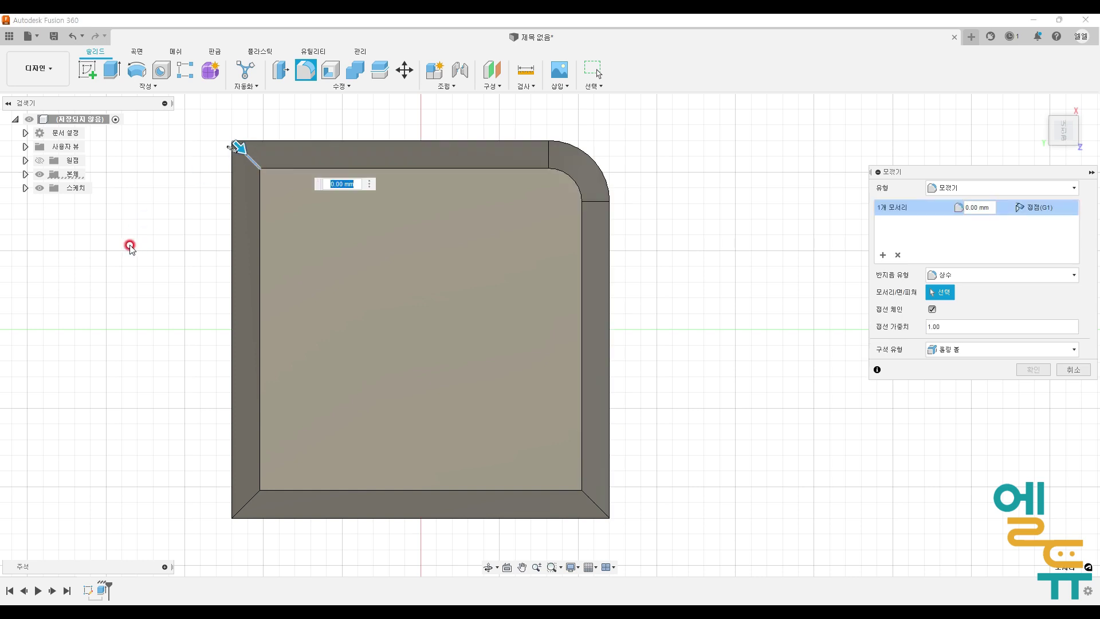
pyautogui.write('19.4')
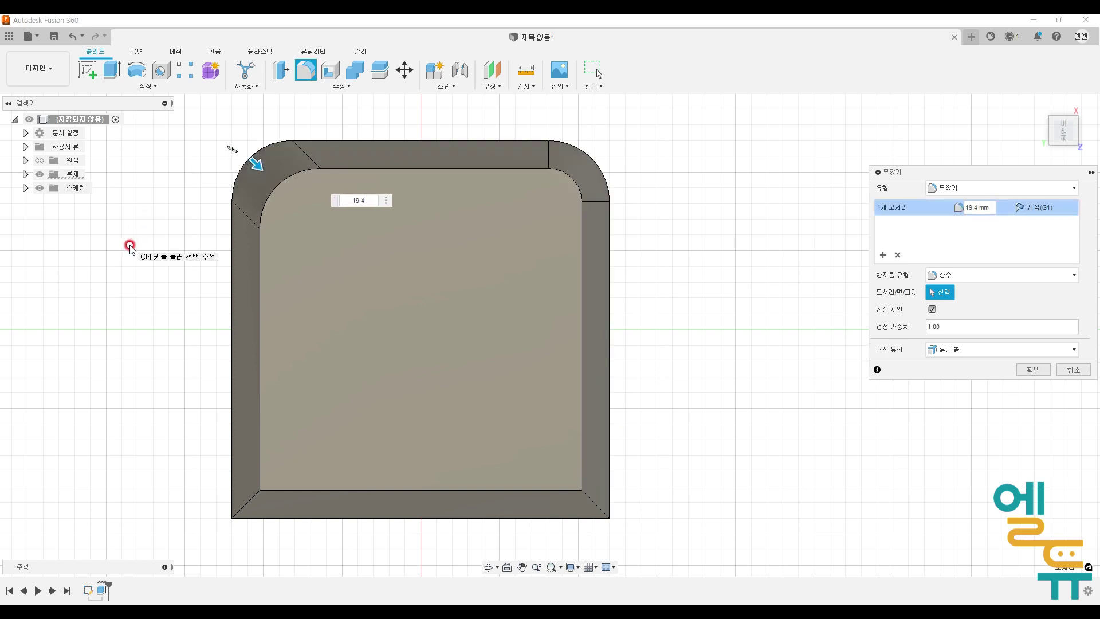
pyautogui.press('Return')
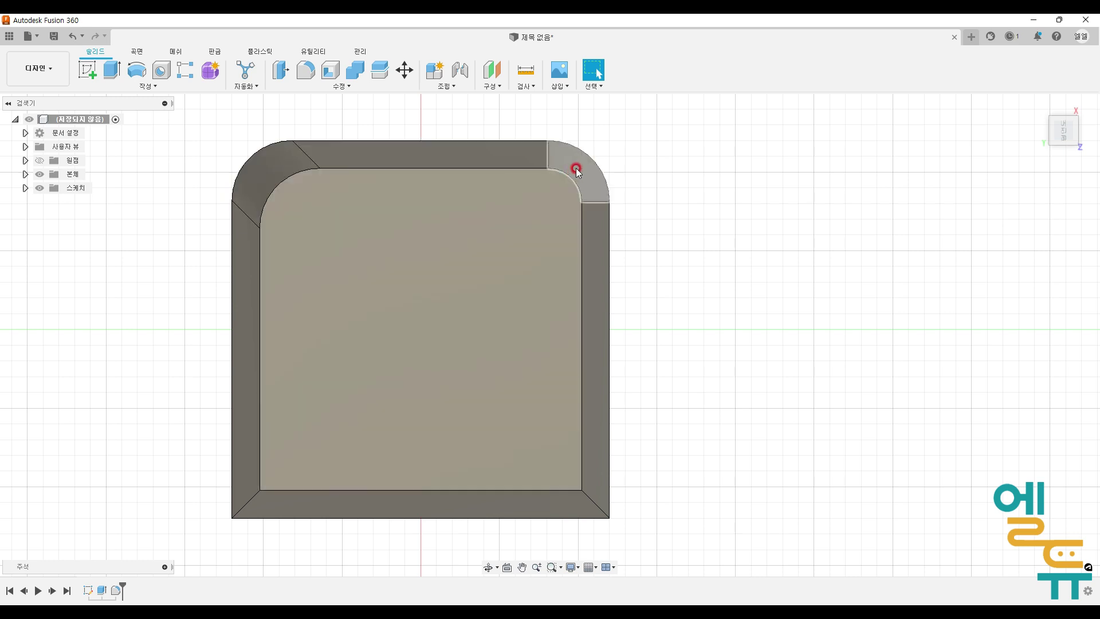
# - Inspect the top-left and top-right rounded faces, then undo the top-left fillet
pyautogui.click(272, 163)
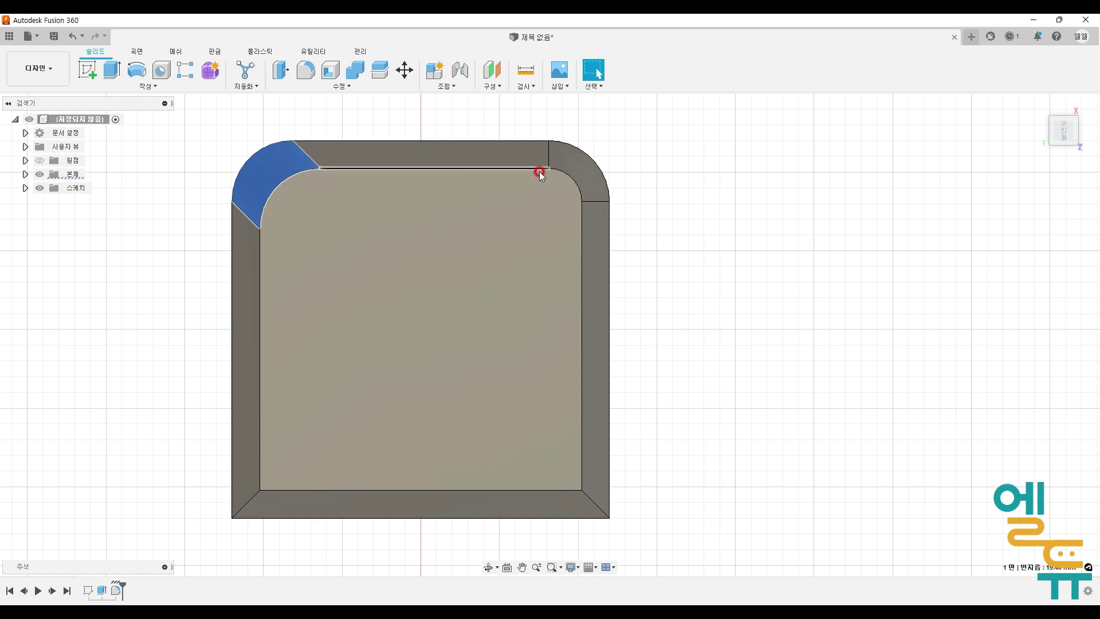
pyautogui.click(677, 245)
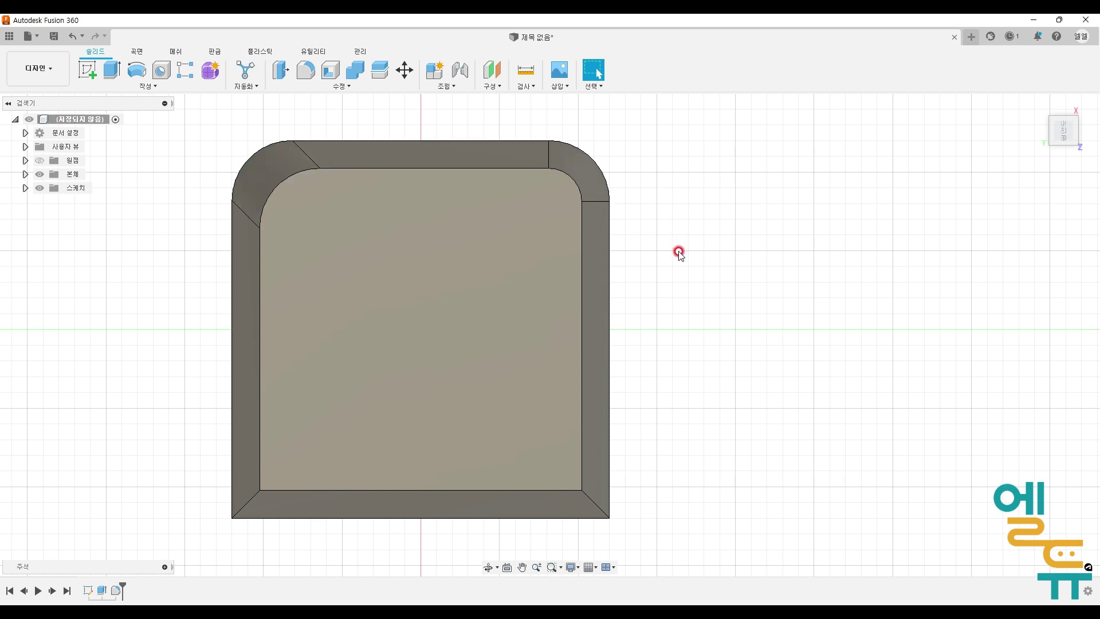
pyautogui.click(596, 178)
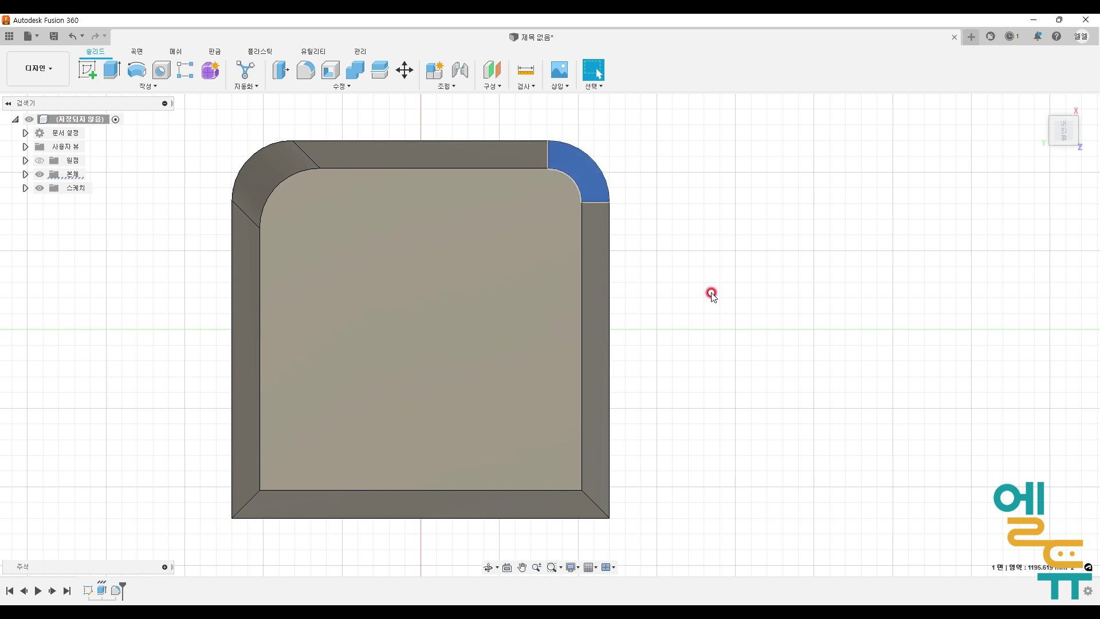
pyautogui.click(723, 346)
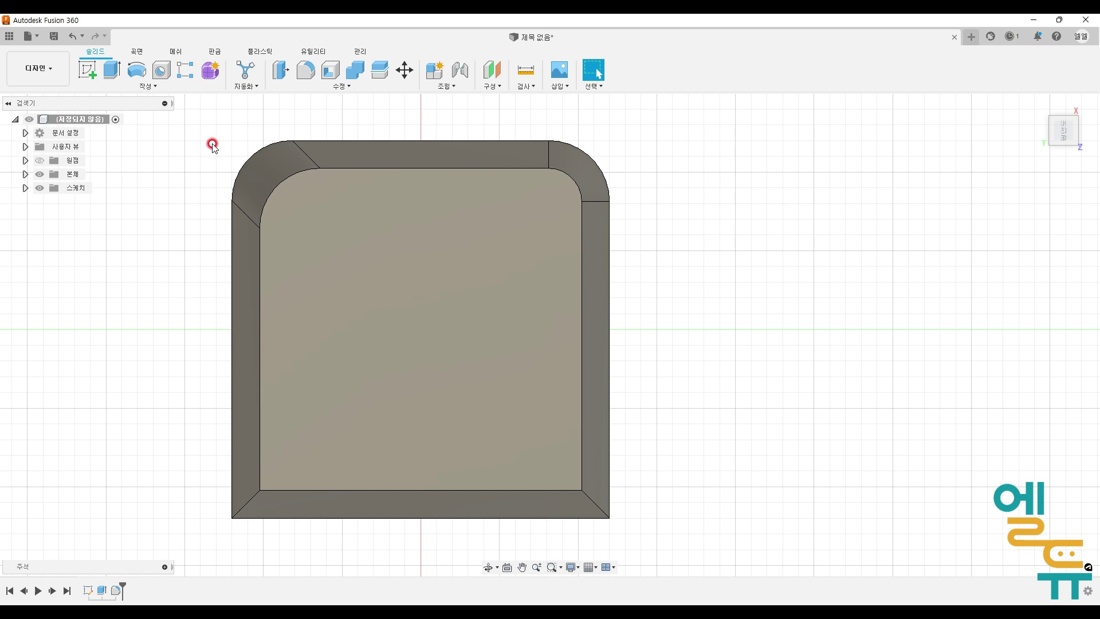
pyautogui.click(72, 37)
# - Undo the fillet and extrusion and remove the rounded corner from the square sketch
pyautogui.click(72, 39)
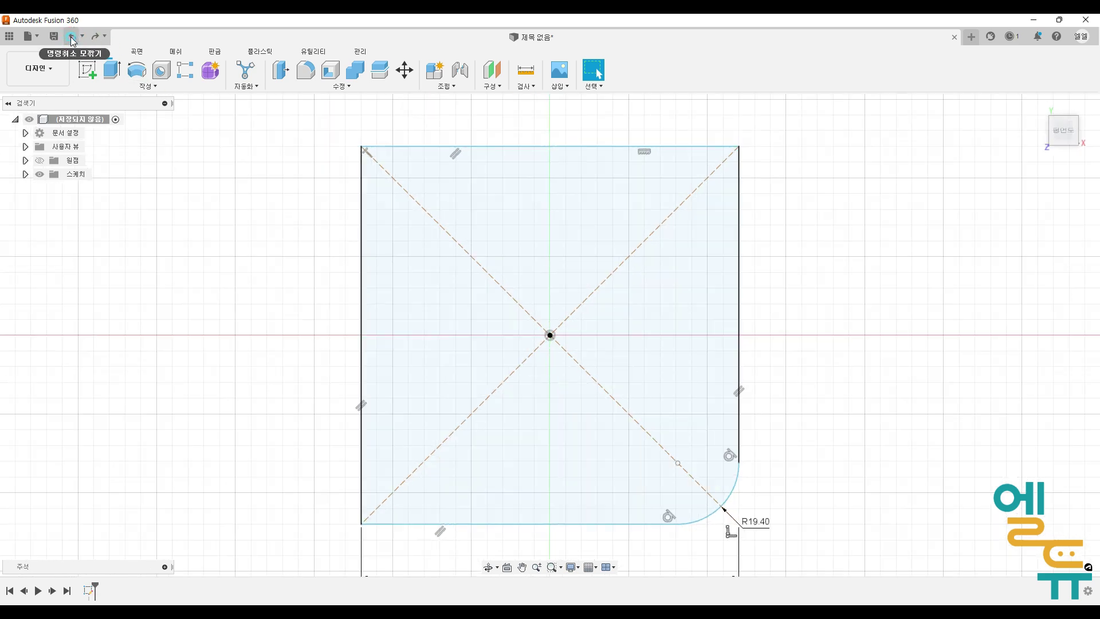
pyautogui.click(72, 38)
pyautogui.click(739, 72)
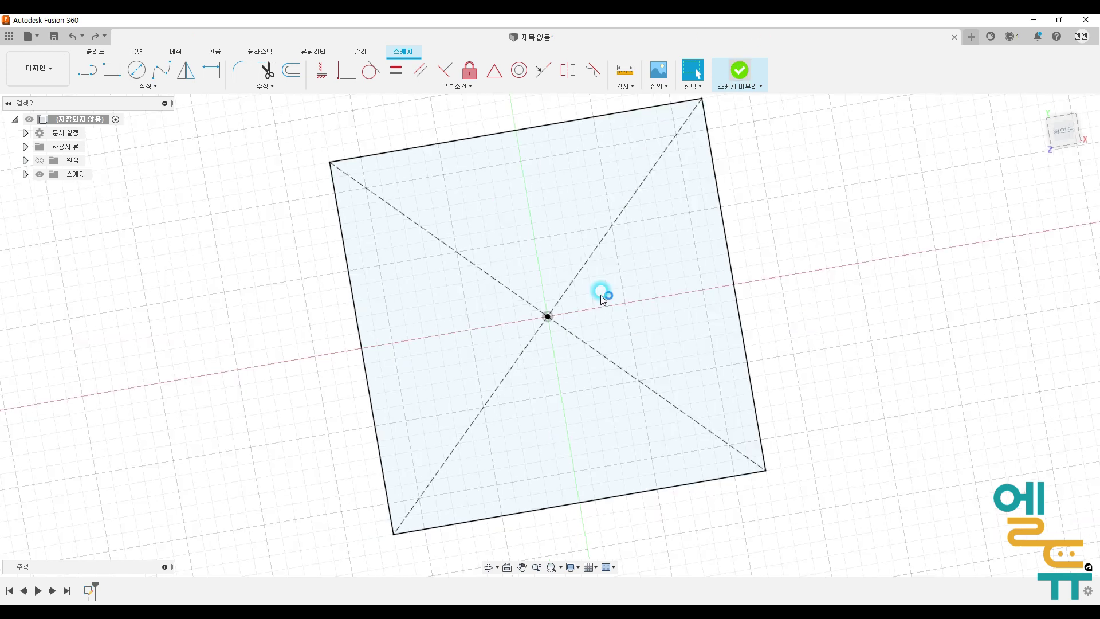
# - Extrude the plain square 50 mm with a -10° inward taper
pyautogui.click(1038, 106)
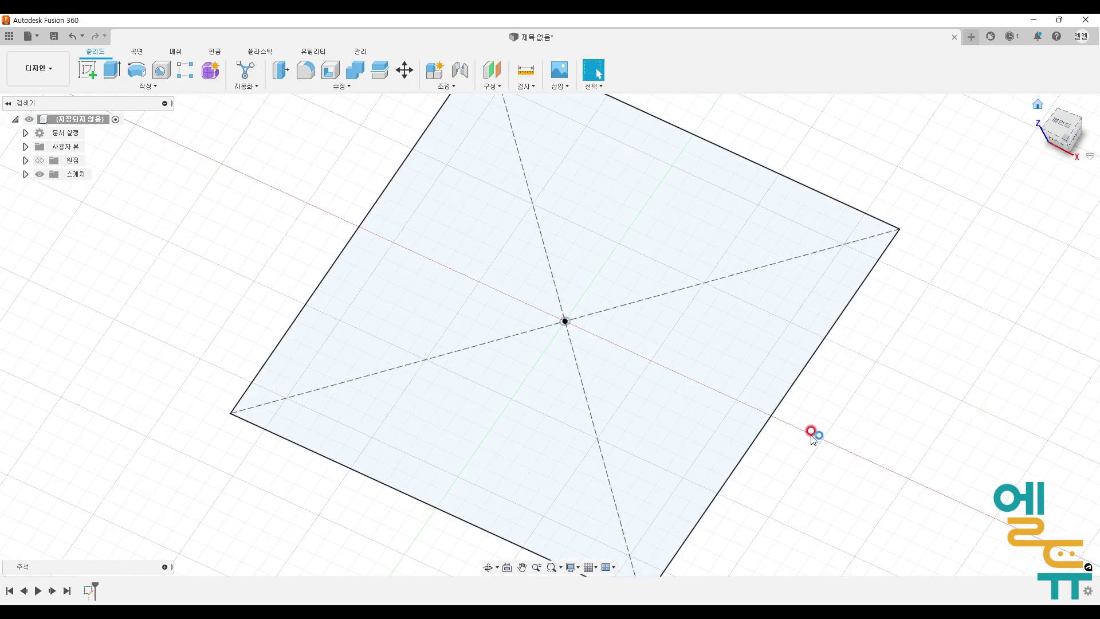
pyautogui.write('e50')
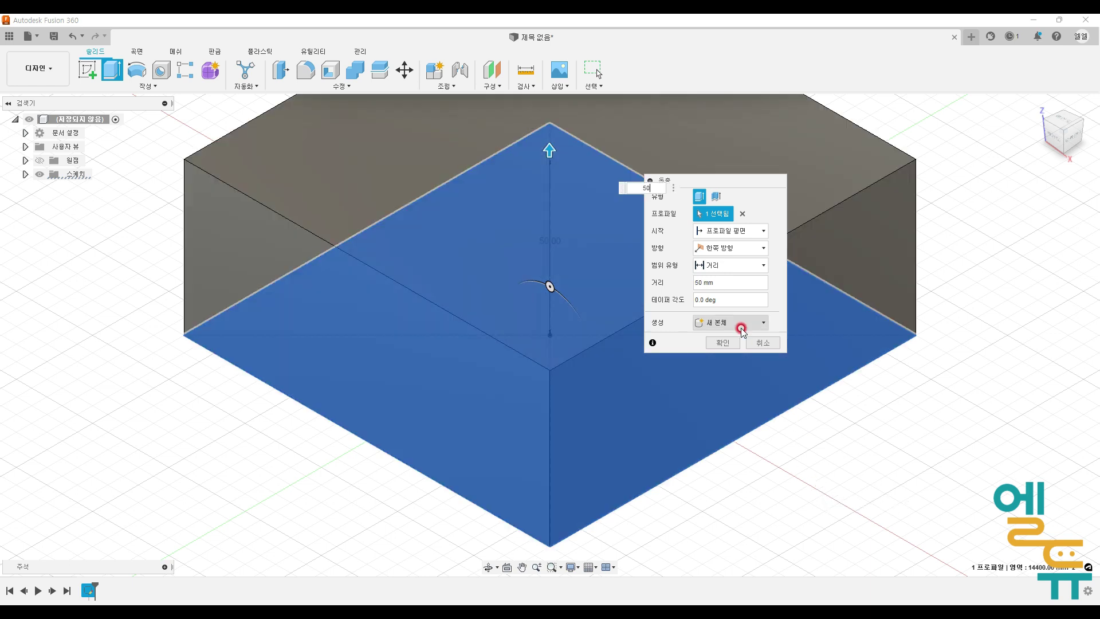
pyautogui.click(727, 301)
pyautogui.write('-10')
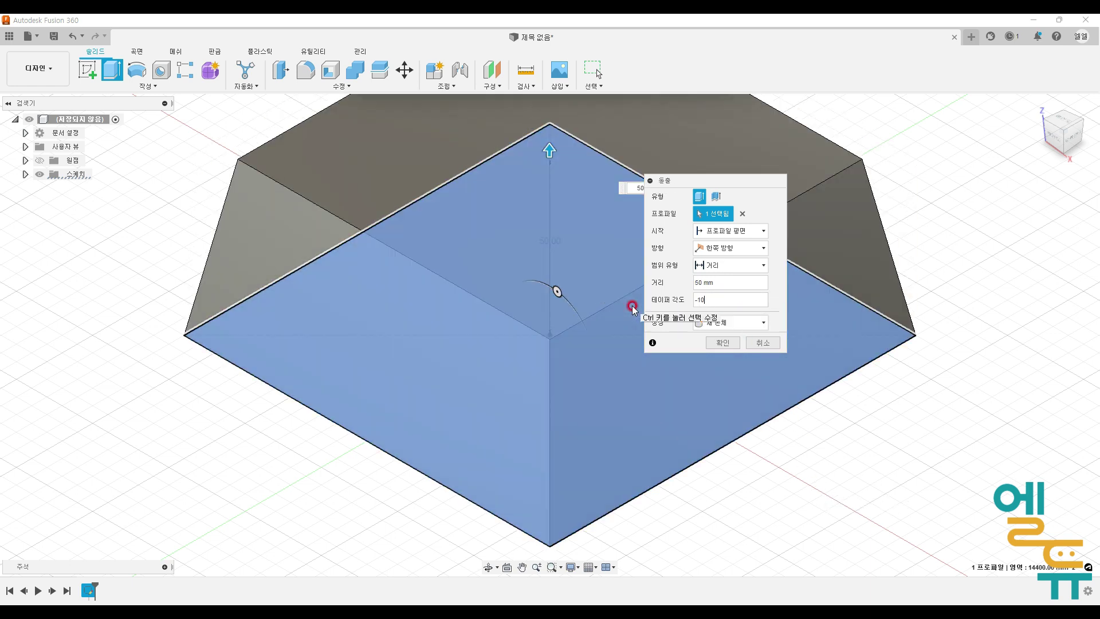
pyautogui.click(721, 342)
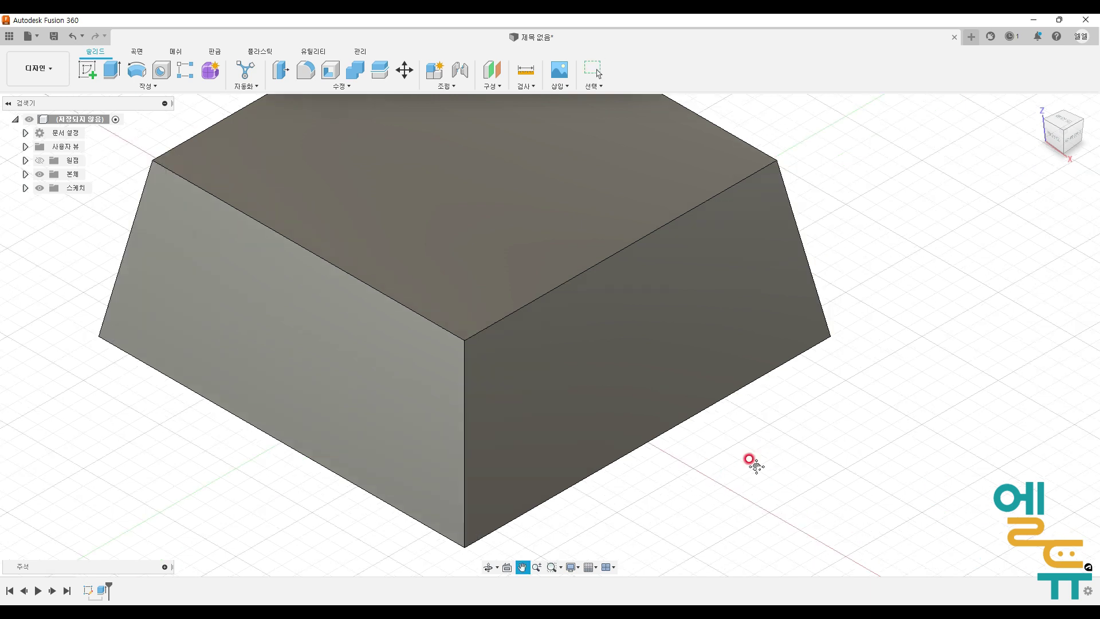
pyautogui.scroll(-2, 378, 373)
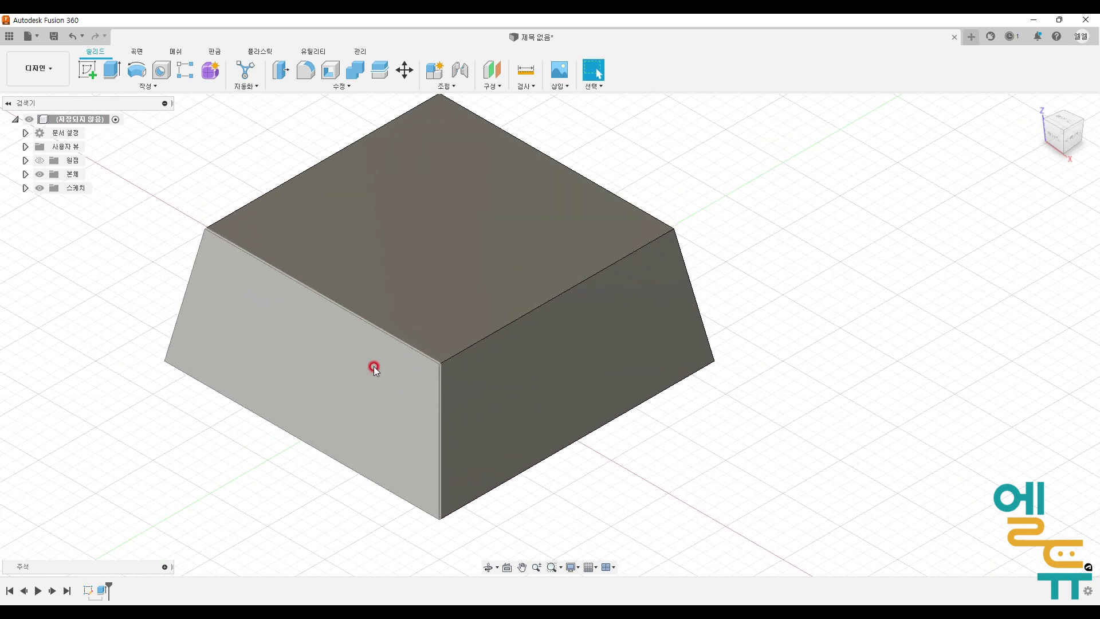
# - Fillet the left, front, right and back slanted corner edges at 19.4 mm
pyautogui.click(306, 70)
pyautogui.click(183, 293)
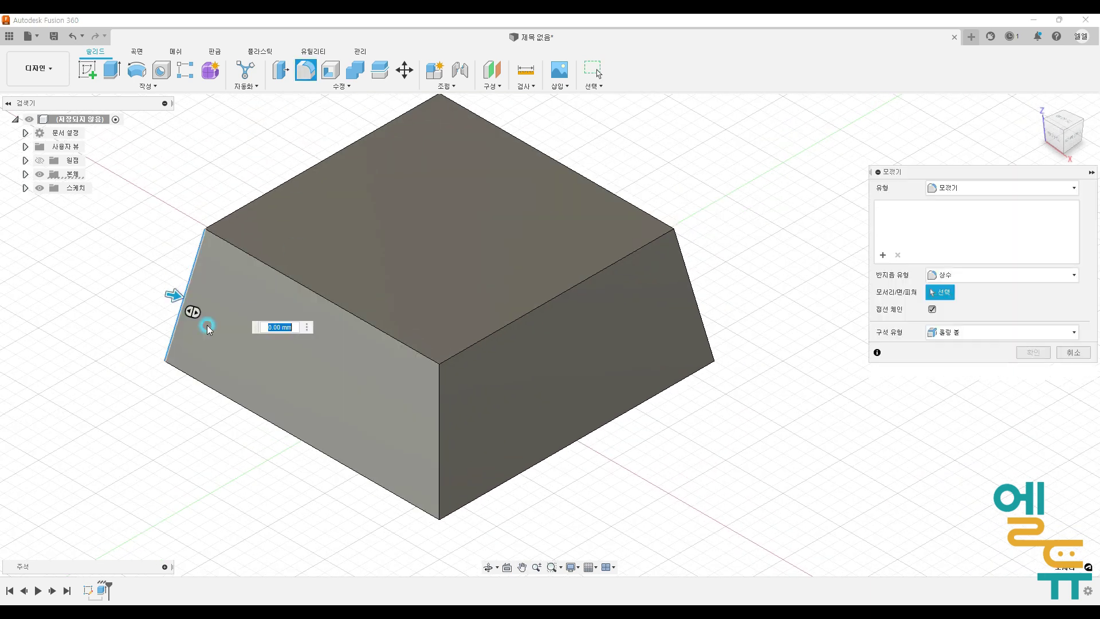
pyautogui.click(440, 425)
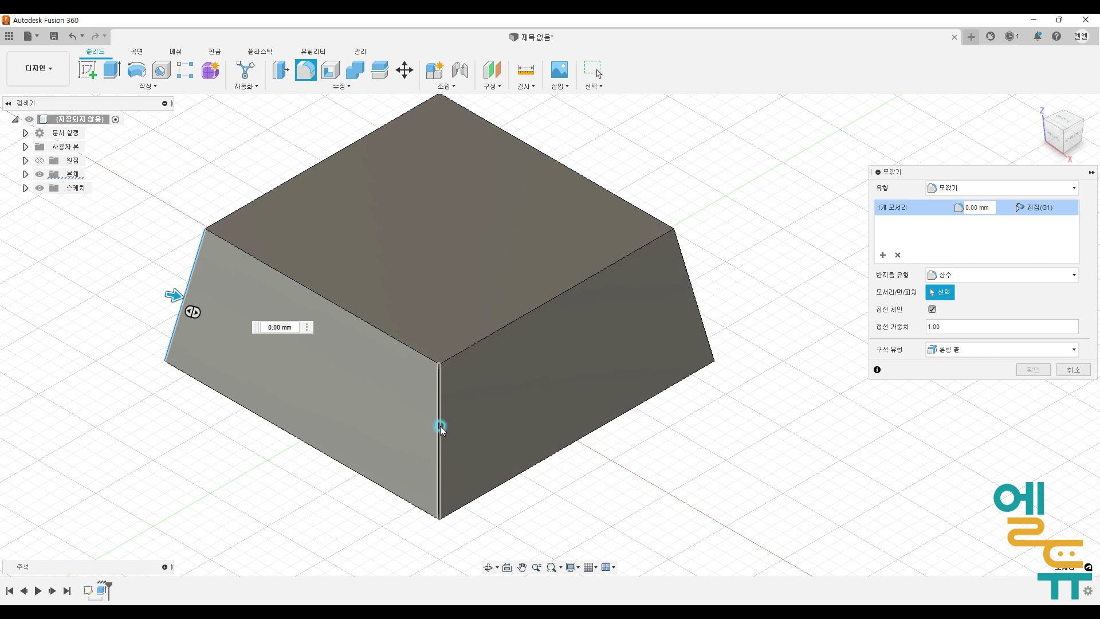
pyautogui.click(692, 285)
pyautogui.keyDown('shift'); pyautogui.moveTo(700, 269); pyautogui.dragTo(619, 217, button='middle'); pyautogui.keyUp('shift')
pyautogui.click(682, 247)
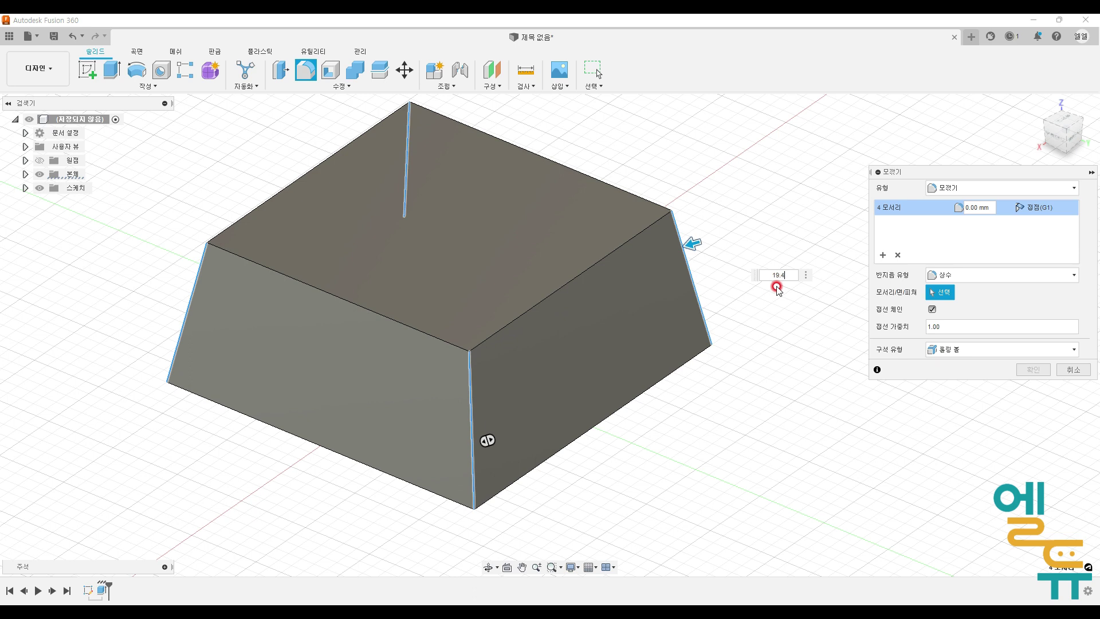
pyautogui.press('Return')
pyautogui.press('Return')
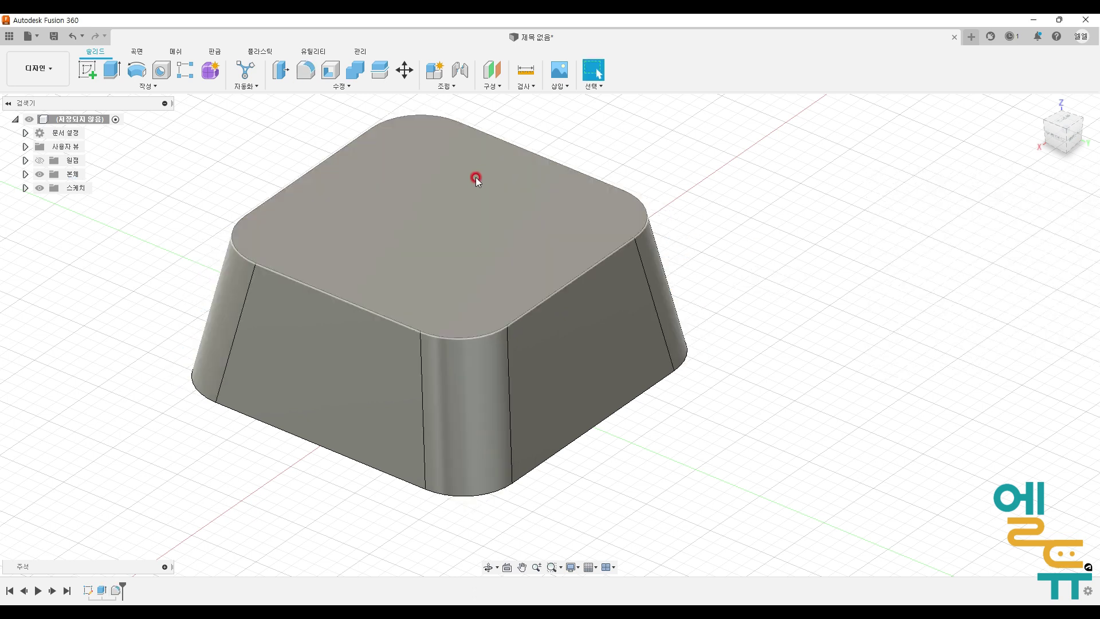
# - Create a new sketch on the filleted block's top face from its context menu
pyautogui.click(472, 182)
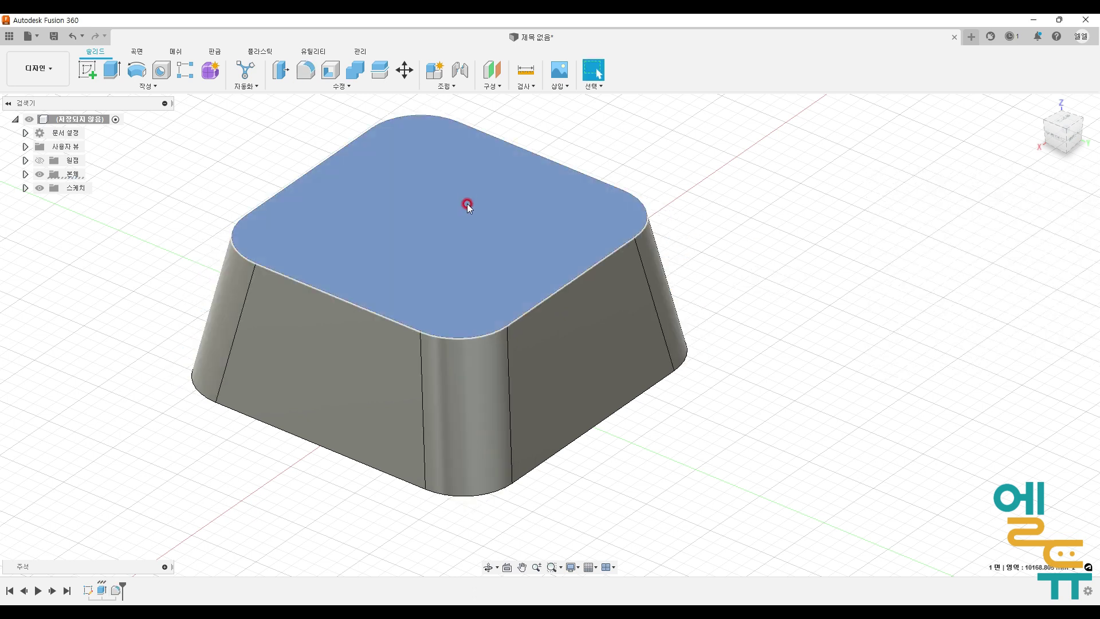
pyautogui.click(722, 226)
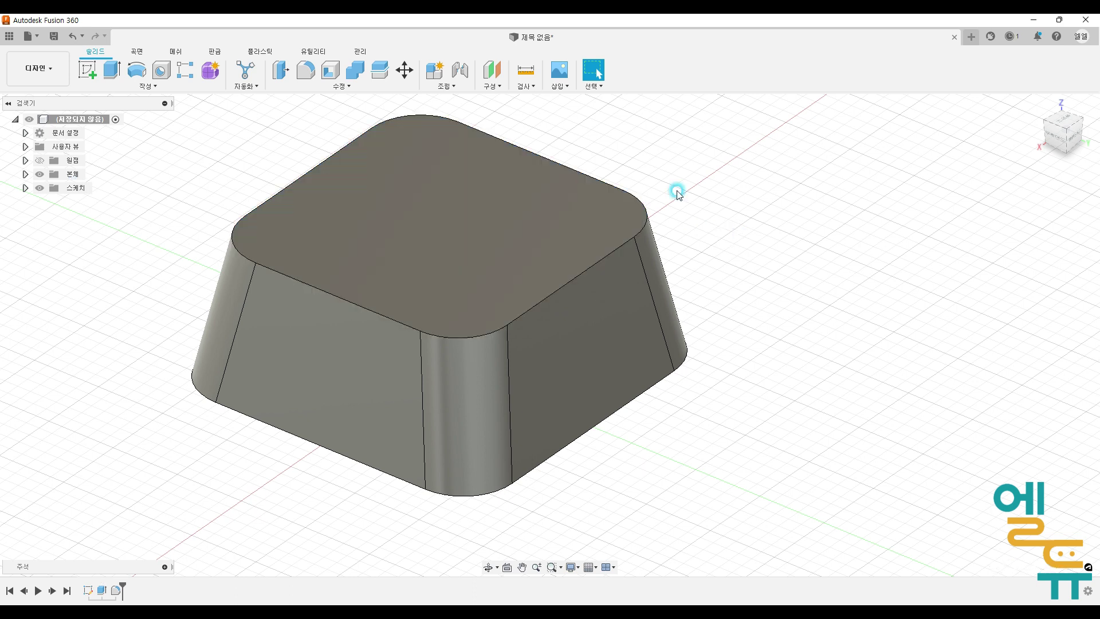
pyautogui.click(465, 167)
pyautogui.rightClick(466, 167)
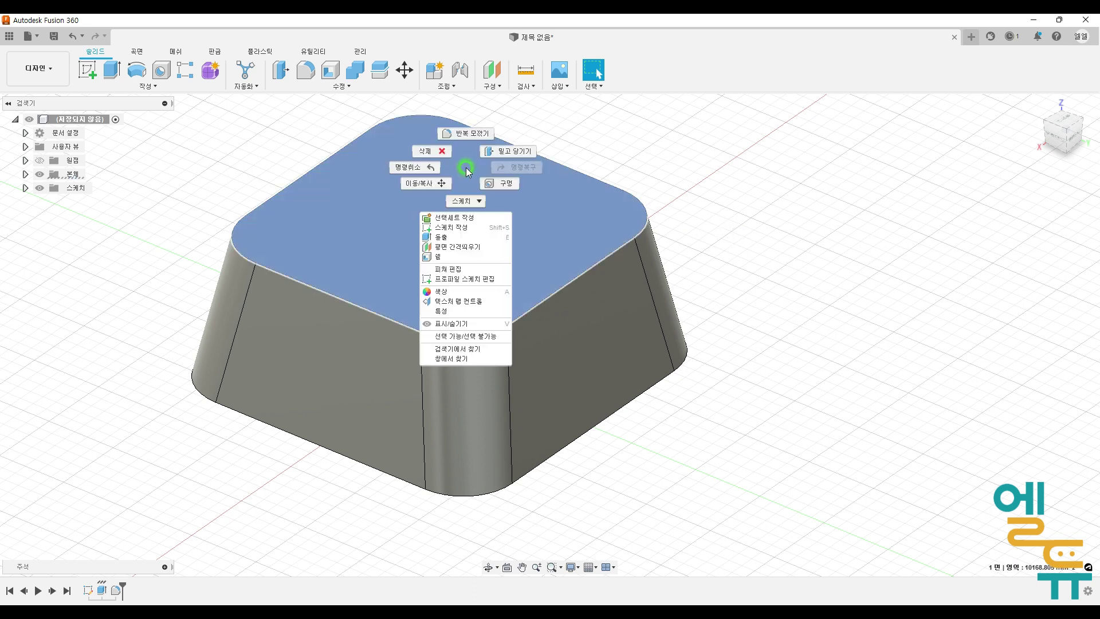
pyautogui.click(458, 224)
pyautogui.click(680, 408)
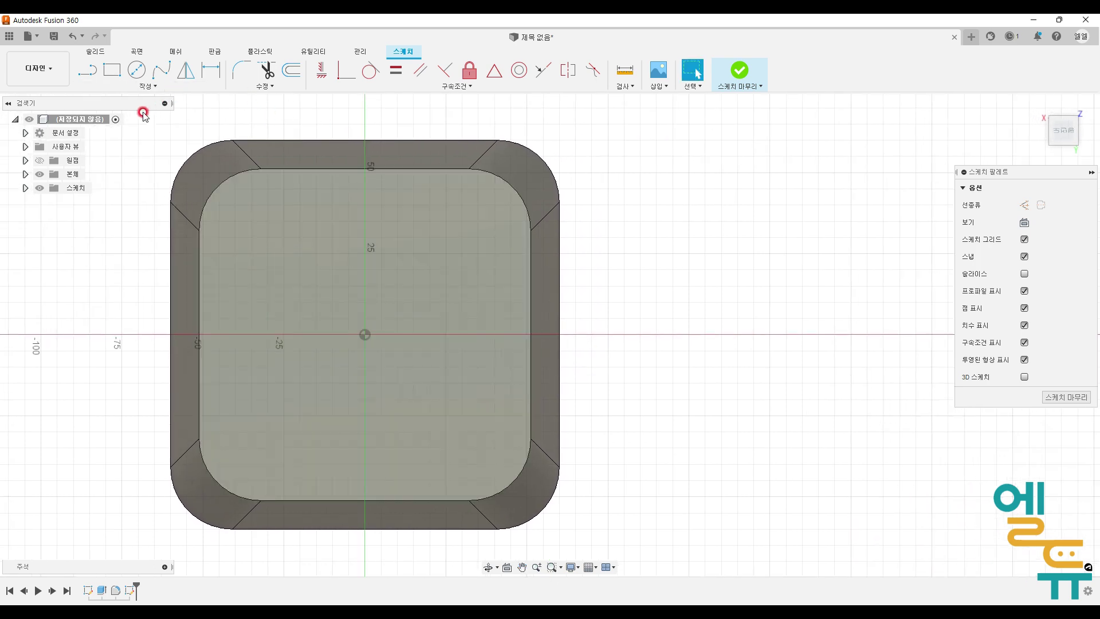
# - Draw a centre rectangle at the origin, 82.20 wide
pyautogui.click(161, 87)
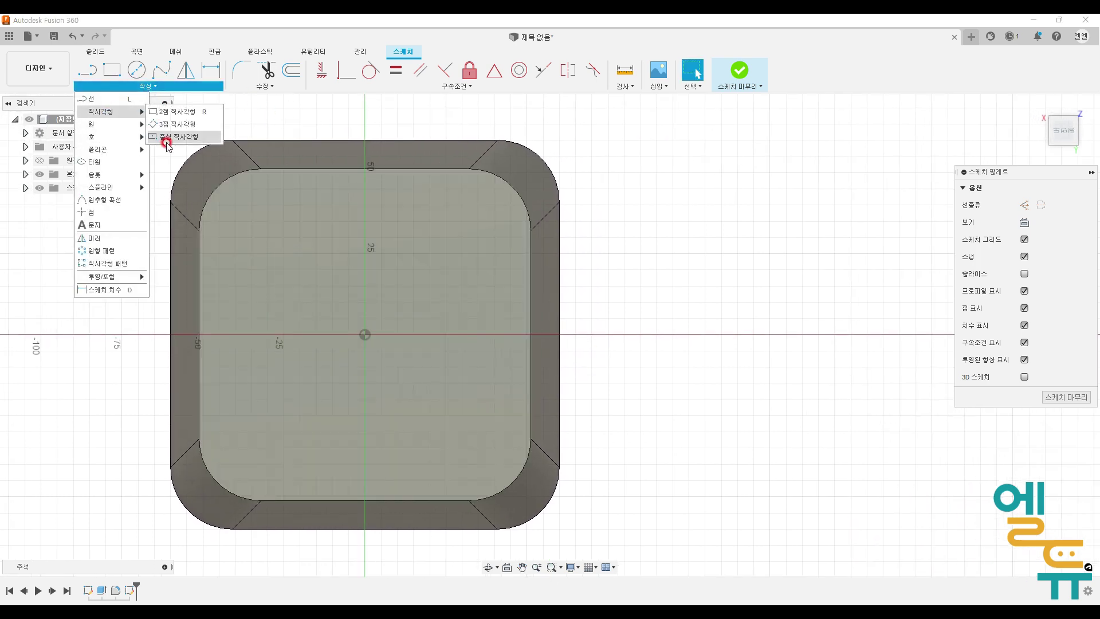
pyautogui.click(178, 138)
pyautogui.click(364, 335)
pyautogui.write('82')
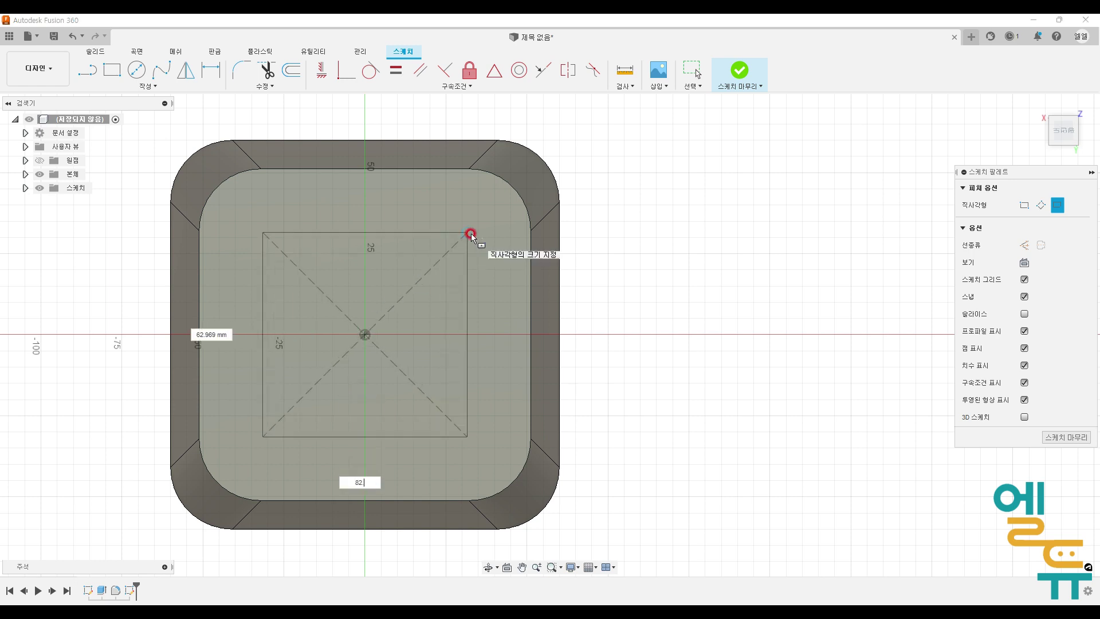
pyautogui.write('.2')
pyautogui.press('Return')
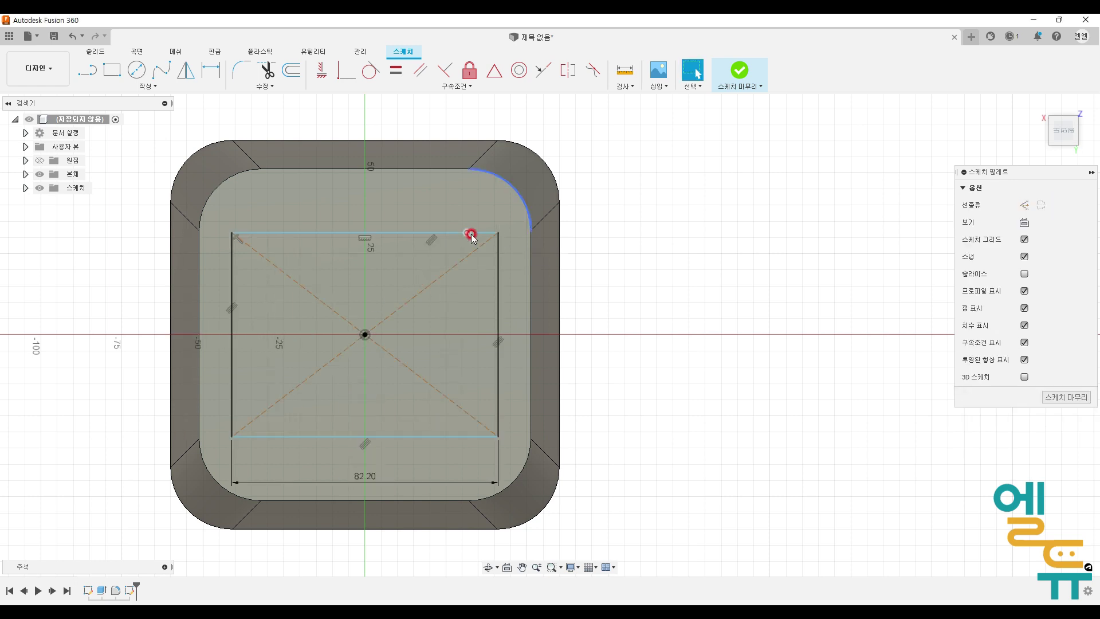
# - Constrain the rectangle's bottom and left sides equal to make it a square
pyautogui.click(395, 70)
pyautogui.click(295, 433)
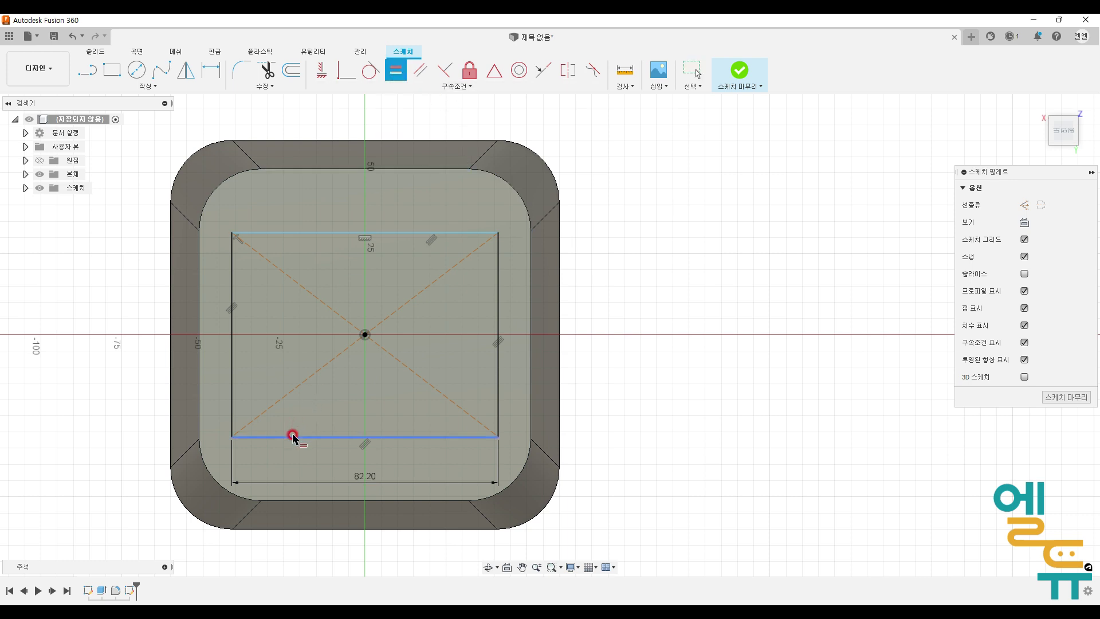
pyautogui.click(232, 409)
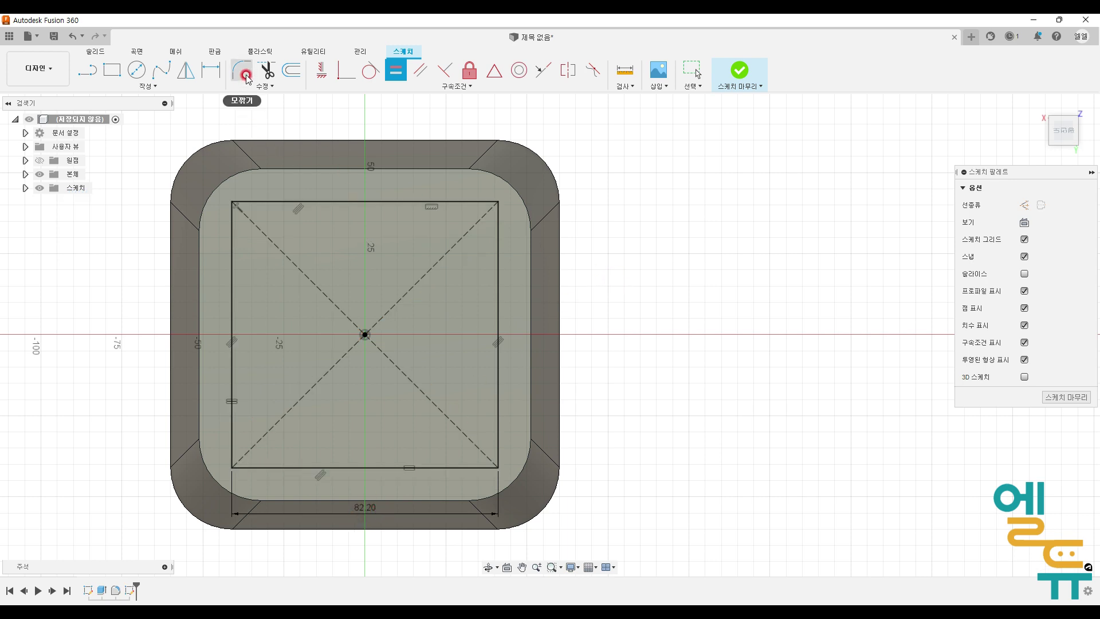
# - Round all four corners of the inner square with 20 mm sketch fillets
pyautogui.click(246, 77)
pyautogui.click(232, 233)
pyautogui.click(264, 201)
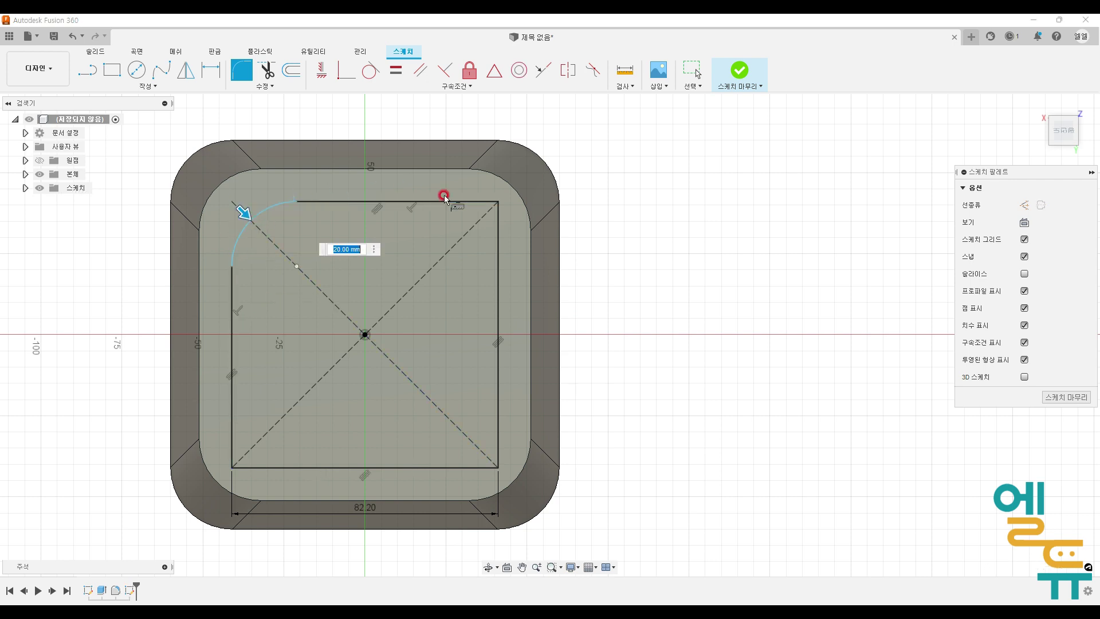
pyautogui.click(496, 226)
pyautogui.click(508, 424)
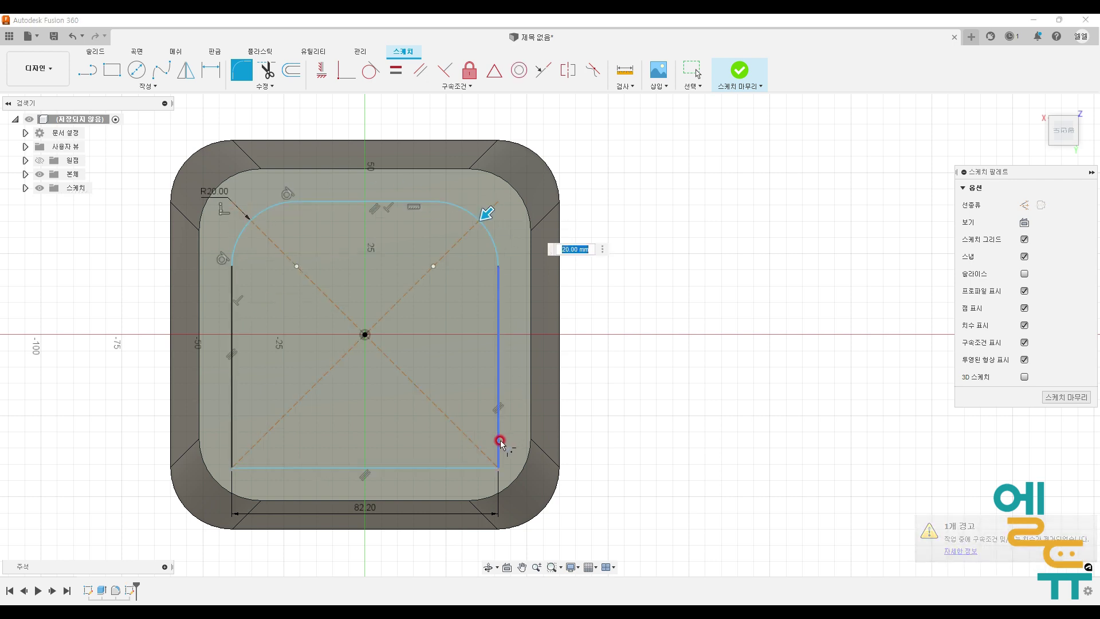
pyautogui.click(479, 466)
pyautogui.click(267, 468)
pyautogui.click(233, 443)
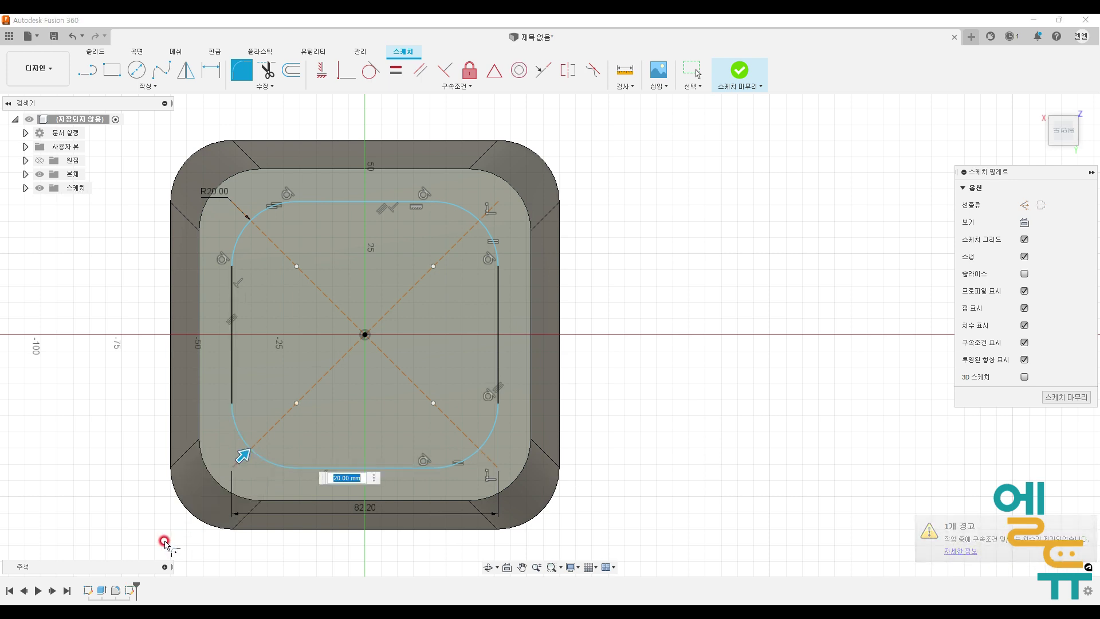
pyautogui.press('Escape')
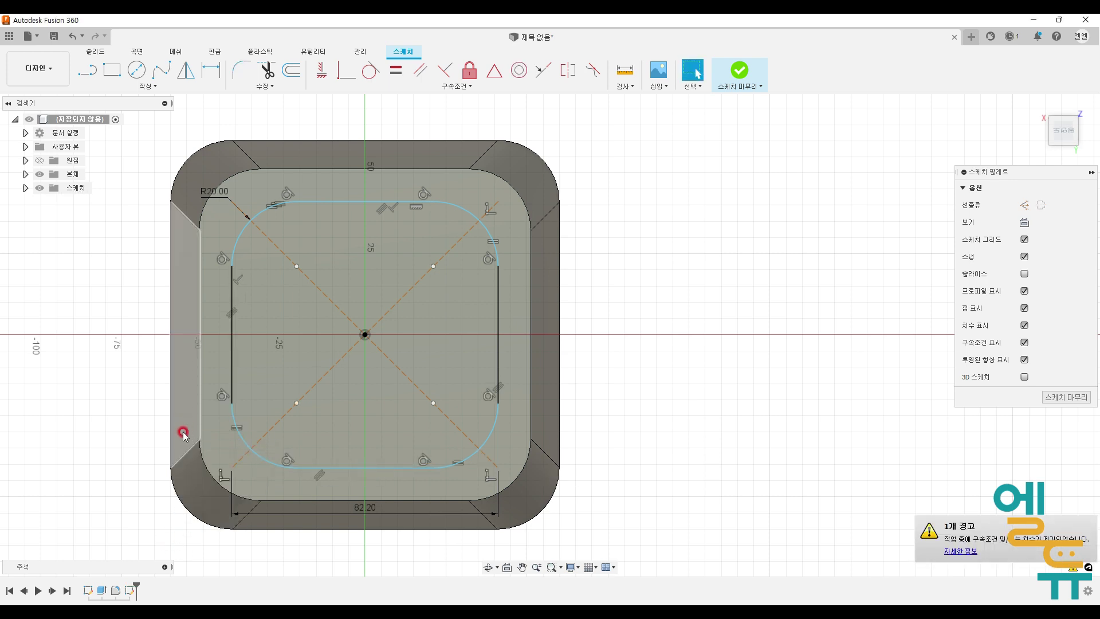
# - Delete the R20.00 radius dimension from the sketch
pyautogui.moveTo(516, 378); pyautogui.dragTo(522, 368, button='middle')
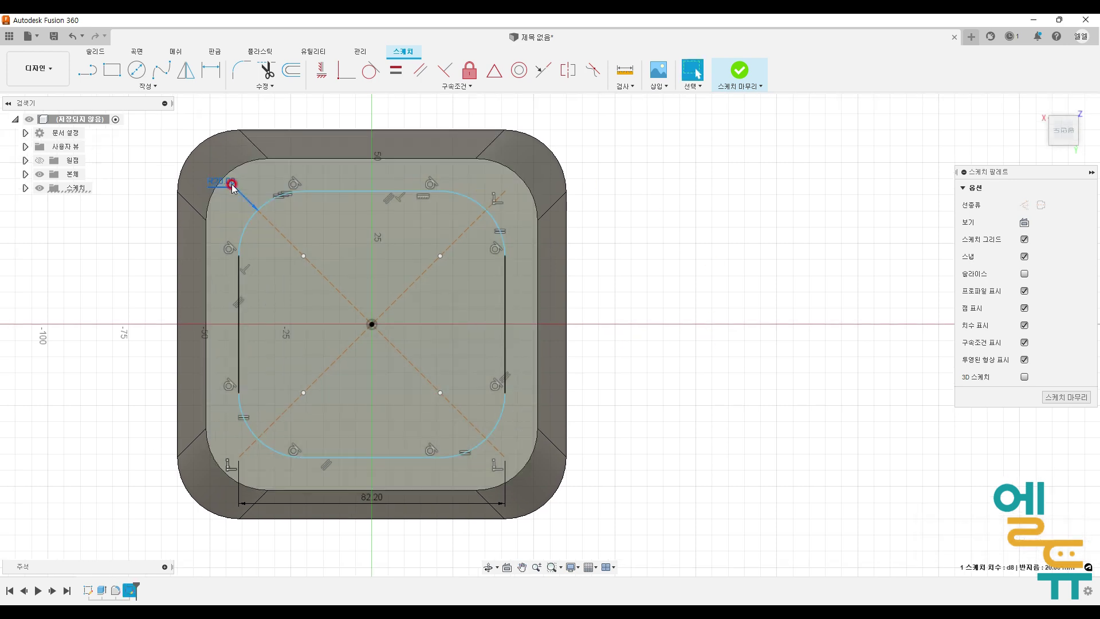
pyautogui.click(231, 183)
pyautogui.press('Delete')
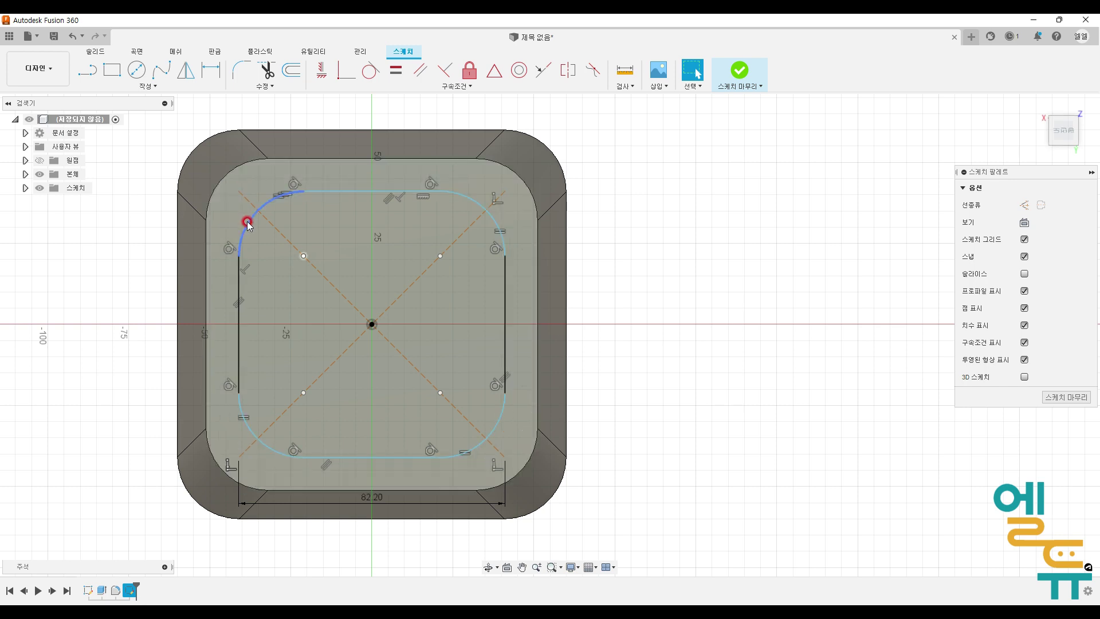
# - Make the inner top-left arc concentric with the outer corner arc, then switch to PowerPoint
pyautogui.click(519, 71)
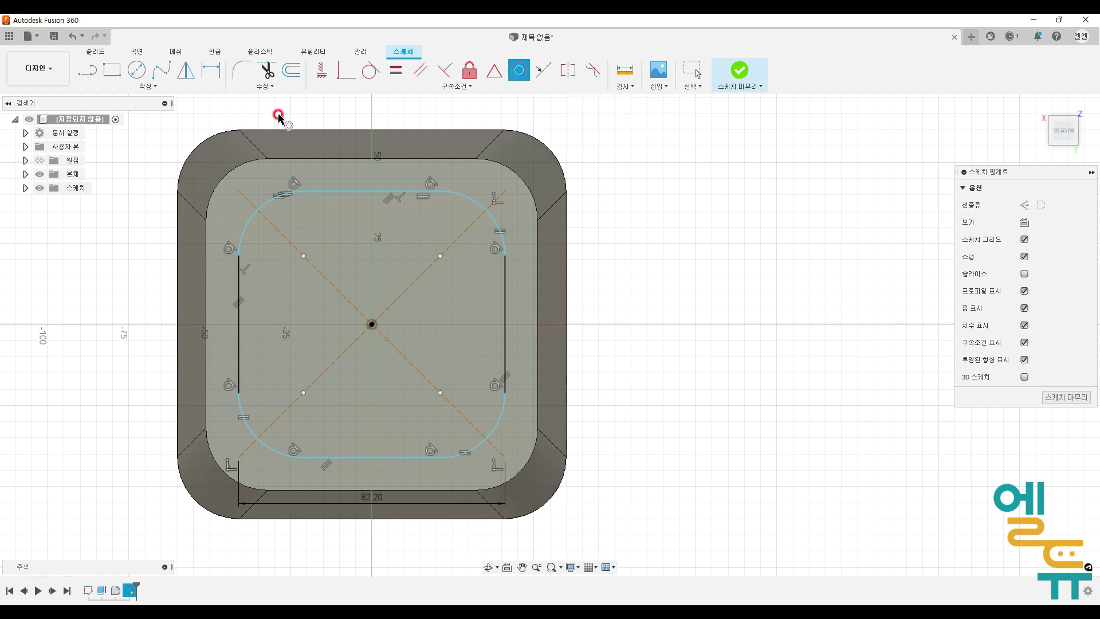
pyautogui.click(248, 164)
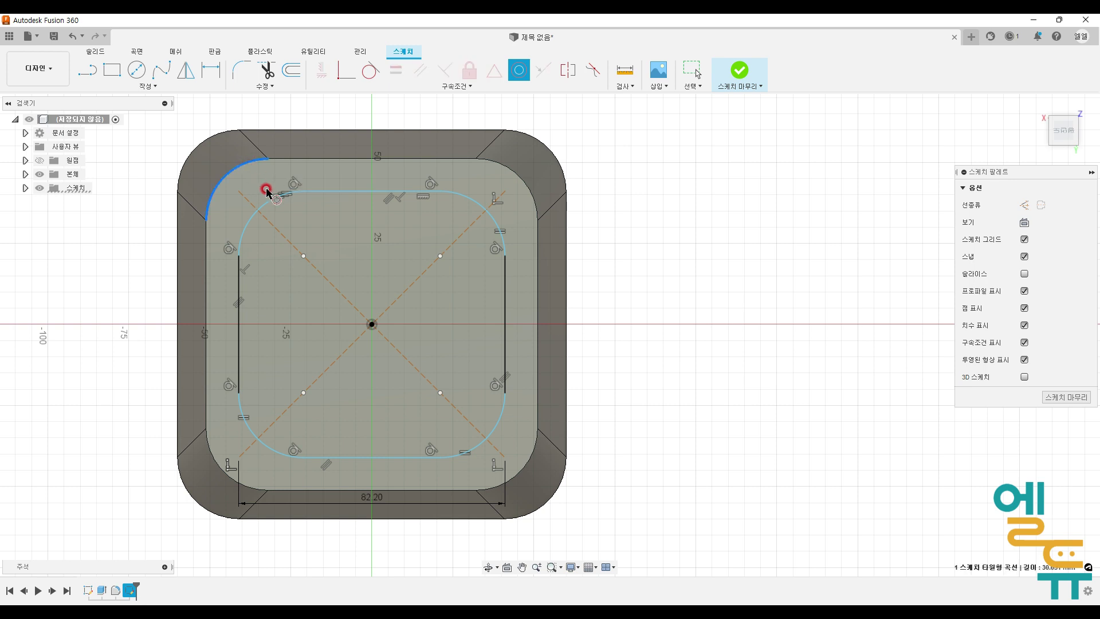
pyautogui.click(268, 202)
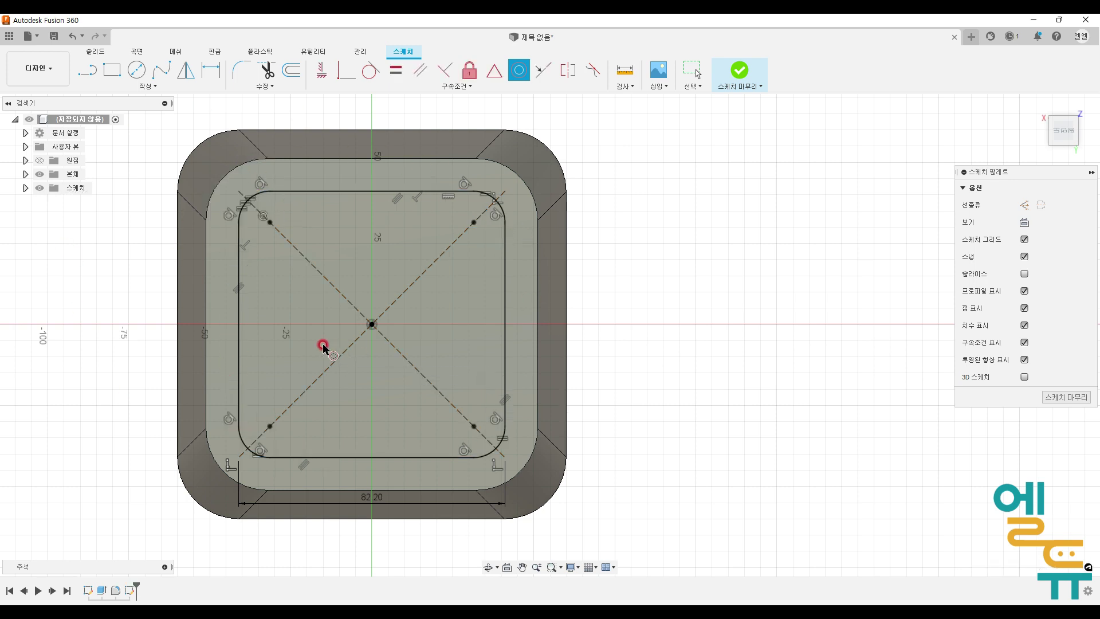
pyautogui.hotkey('alt', 'Tab')
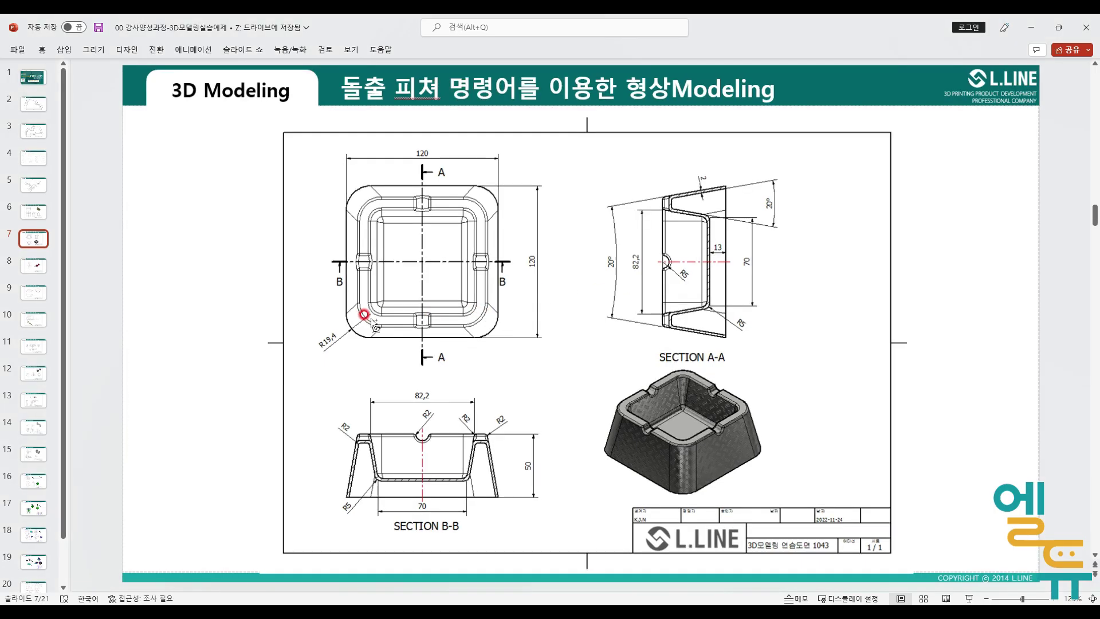
# - Zoom into the reference drawing, circle its corner fillets in red ink, then clear them
pyautogui.keyDown('ctrl'); pyautogui.scroll(3, 371, 318); pyautogui.keyUp('ctrl')
pyautogui.keyDown('ctrl'); pyautogui.scroll(4, 256, 302); pyautogui.keyUp('ctrl')
pyautogui.keyDown('ctrl'); pyautogui.scroll(2, 264, 304); pyautogui.keyUp('ctrl')
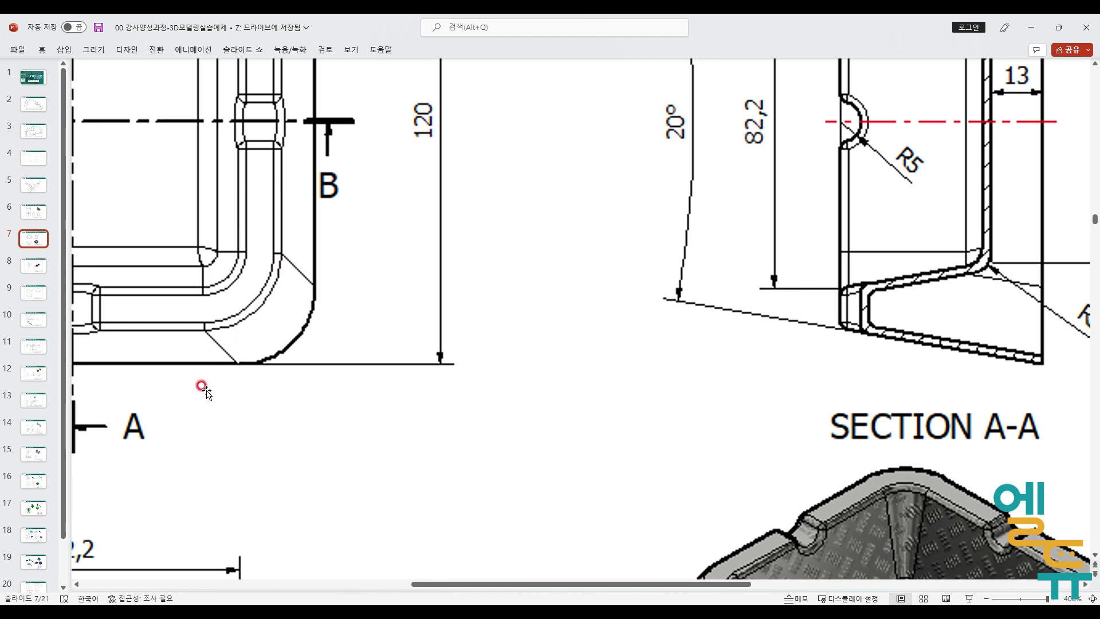
pyautogui.moveTo(222, 295)
pyautogui.mouseDown()
pyautogui.moveTo(243, 235)
pyautogui.moveTo(224, 300)
pyautogui.mouseUp()
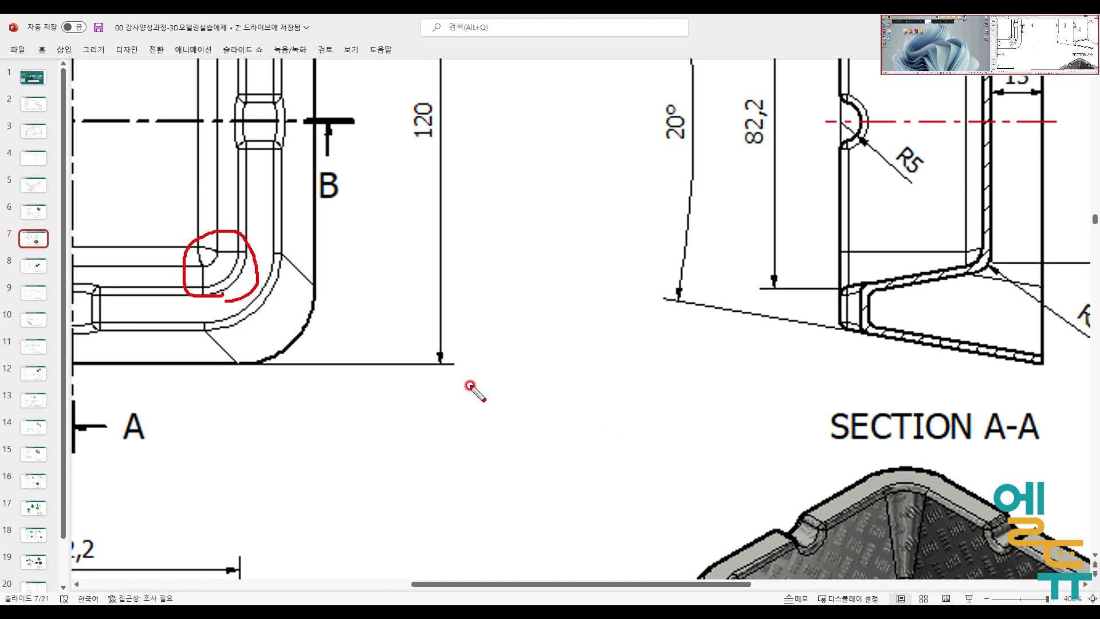
pyautogui.moveTo(916, 577)
pyautogui.mouseDown()
pyautogui.moveTo(861, 528)
pyautogui.moveTo(911, 463)
pyautogui.moveTo(956, 504)
pyautogui.moveTo(933, 572)
pyautogui.moveTo(907, 576)
pyautogui.mouseUp()
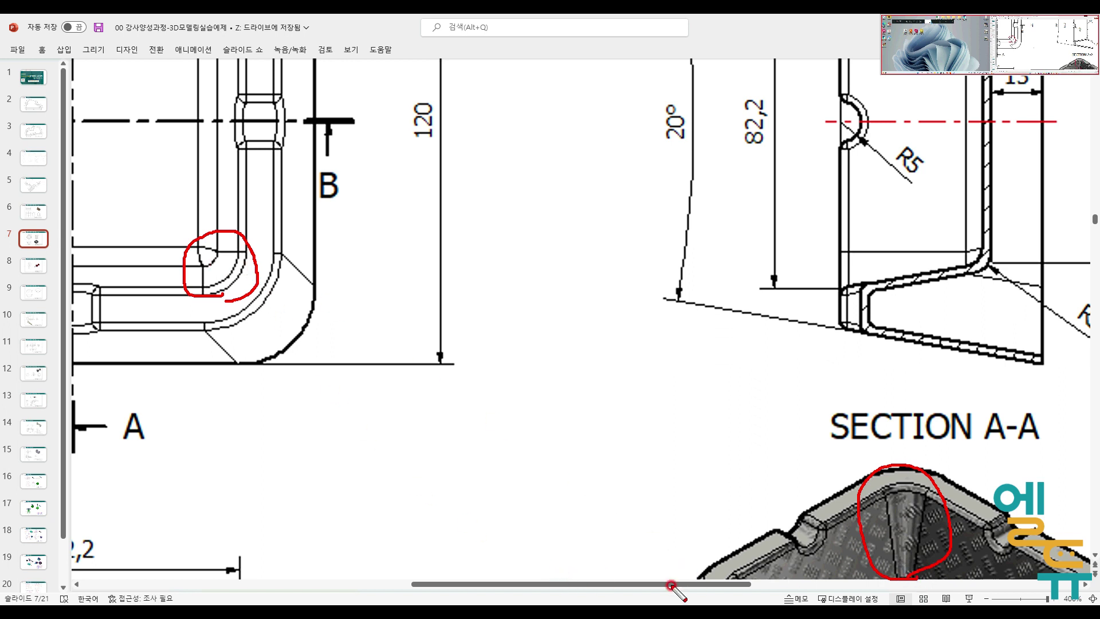
pyautogui.press('Escape')
pyautogui.click(665, 557)
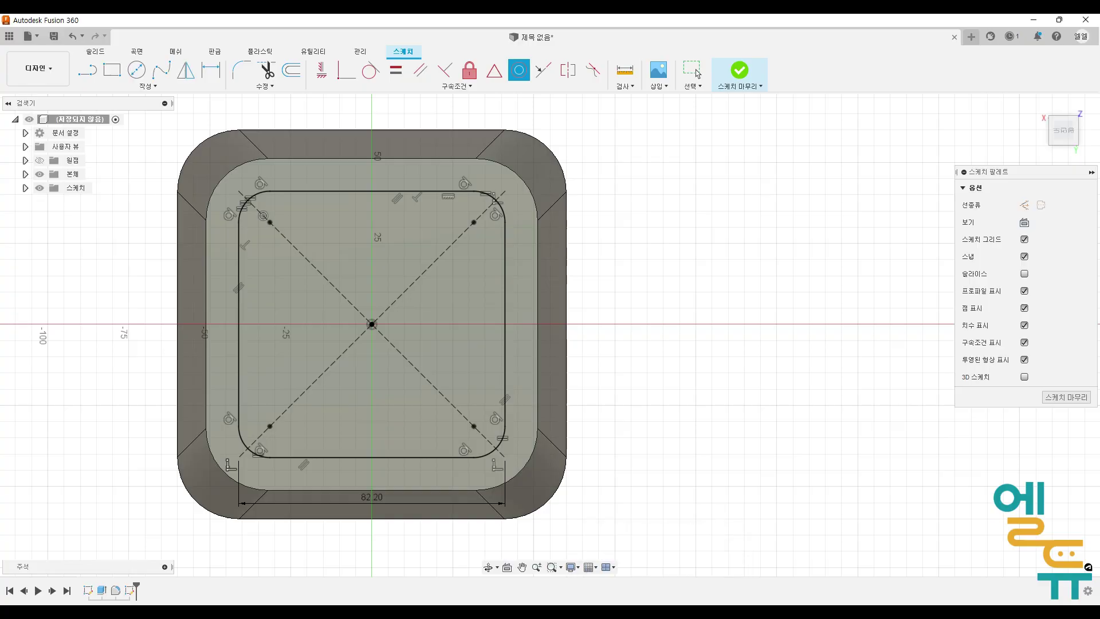
# - Trace the drawing's corner fillet edges in red, then return to the Fusion 360 sketch
pyautogui.hotkey('alt', 'Tab')
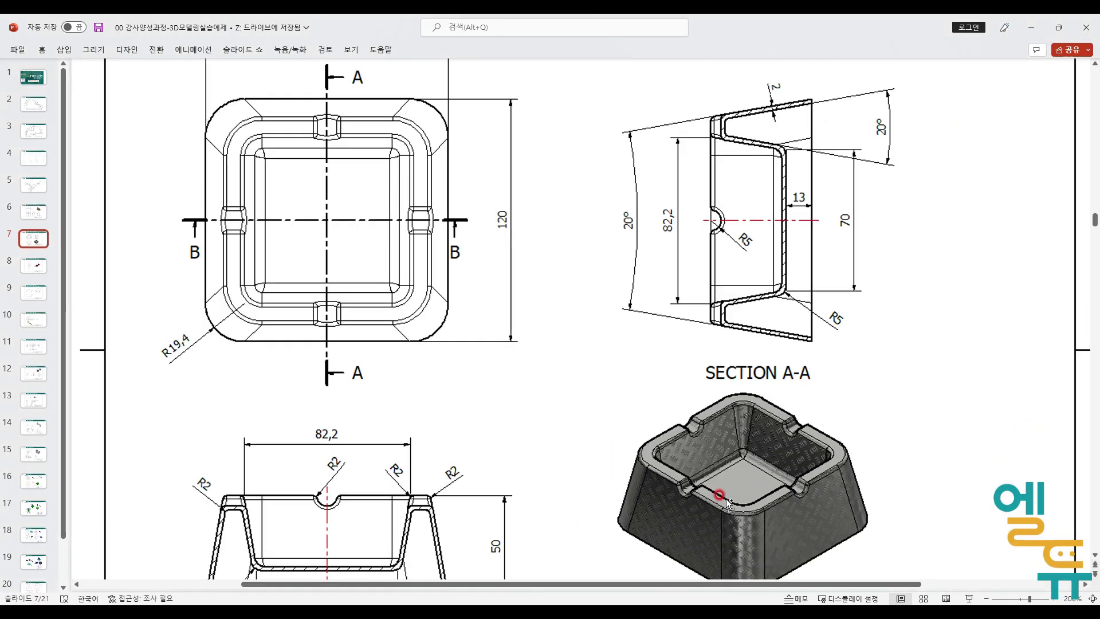
pyautogui.keyDown('ctrl'); pyautogui.scroll(-5, 390, 120); pyautogui.keyUp('ctrl')
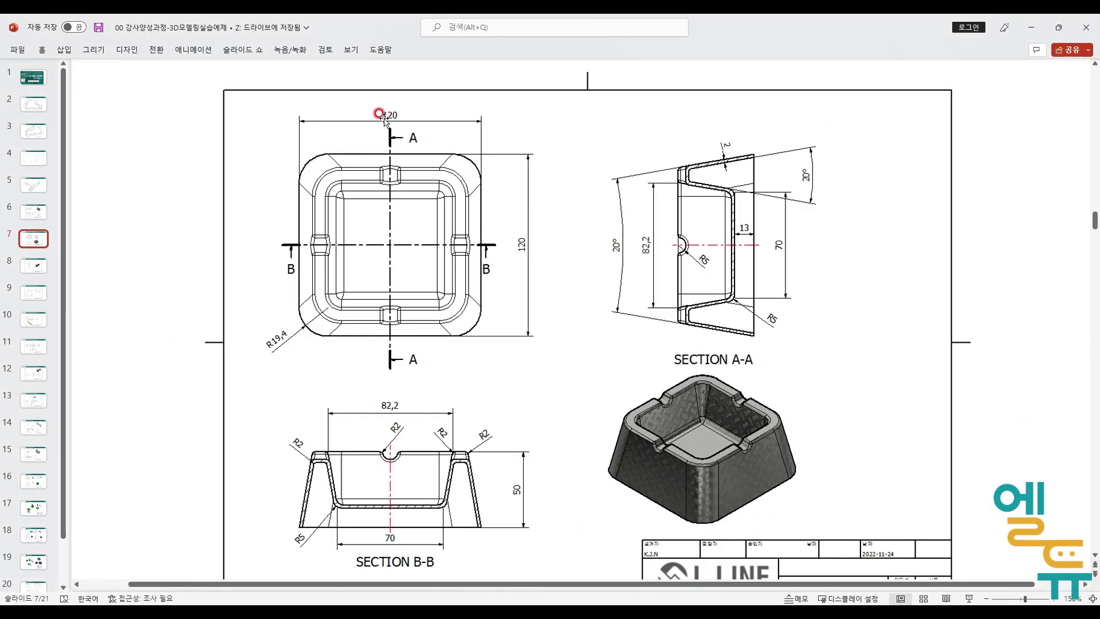
pyautogui.keyDown('ctrl'); pyautogui.scroll(5, 298, 152); pyautogui.keyUp('ctrl')
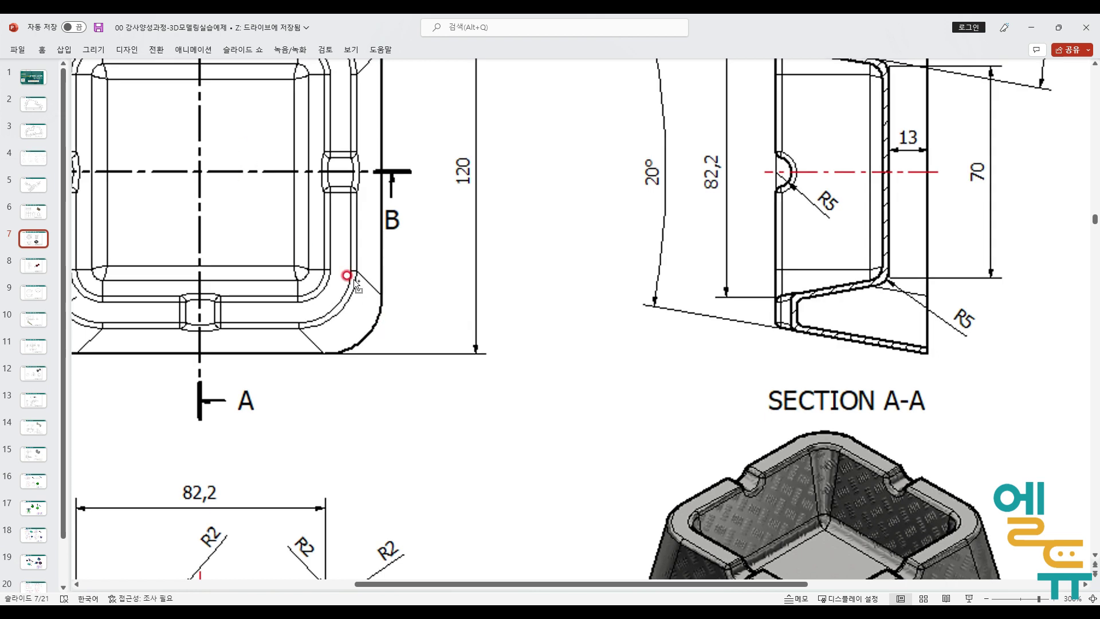
pyautogui.moveTo(352, 278); pyautogui.dragTo(302, 320)
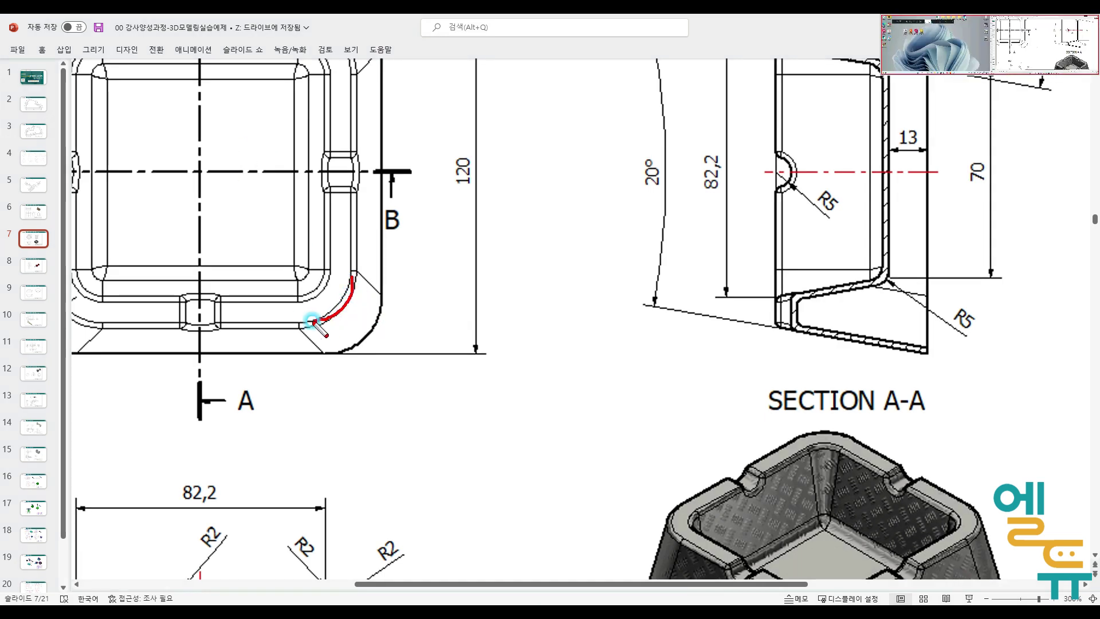
pyautogui.moveTo(322, 276); pyautogui.dragTo(296, 297)
pyautogui.click(299, 269)
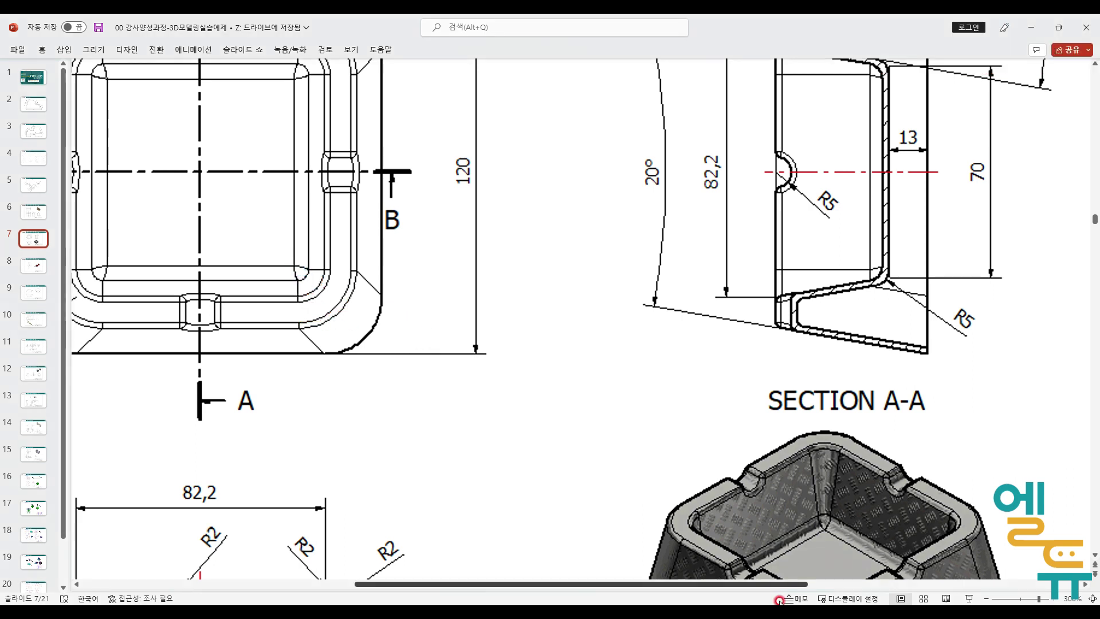
pyautogui.hotkey('alt', 'Tab')
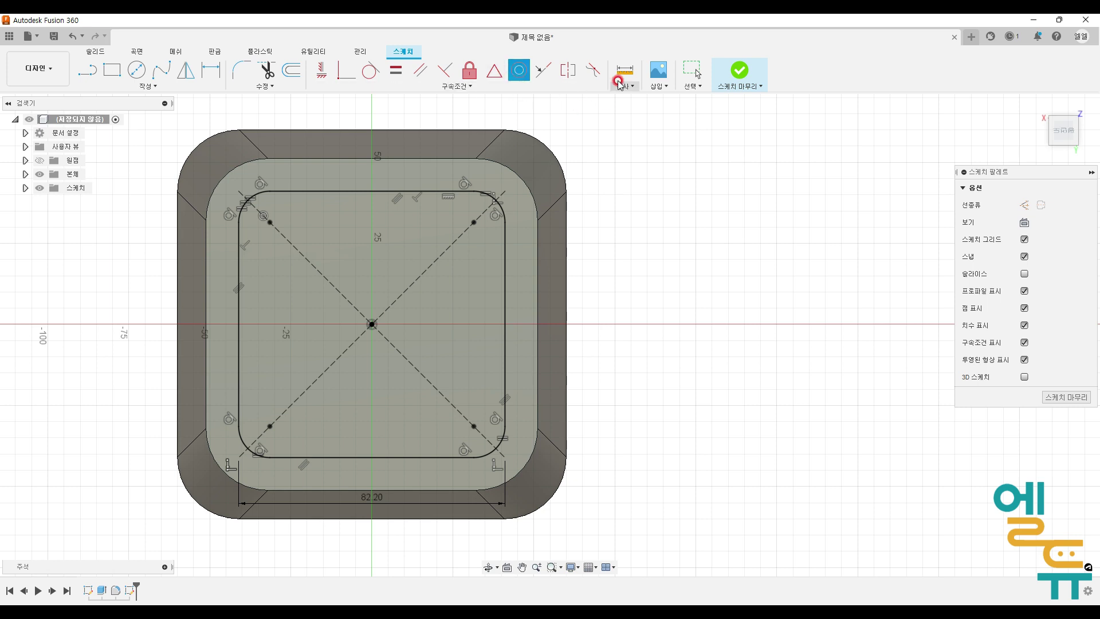
# - Finish the sketch and select the rounded-square profile for a cut extrusion
pyautogui.click(739, 70)
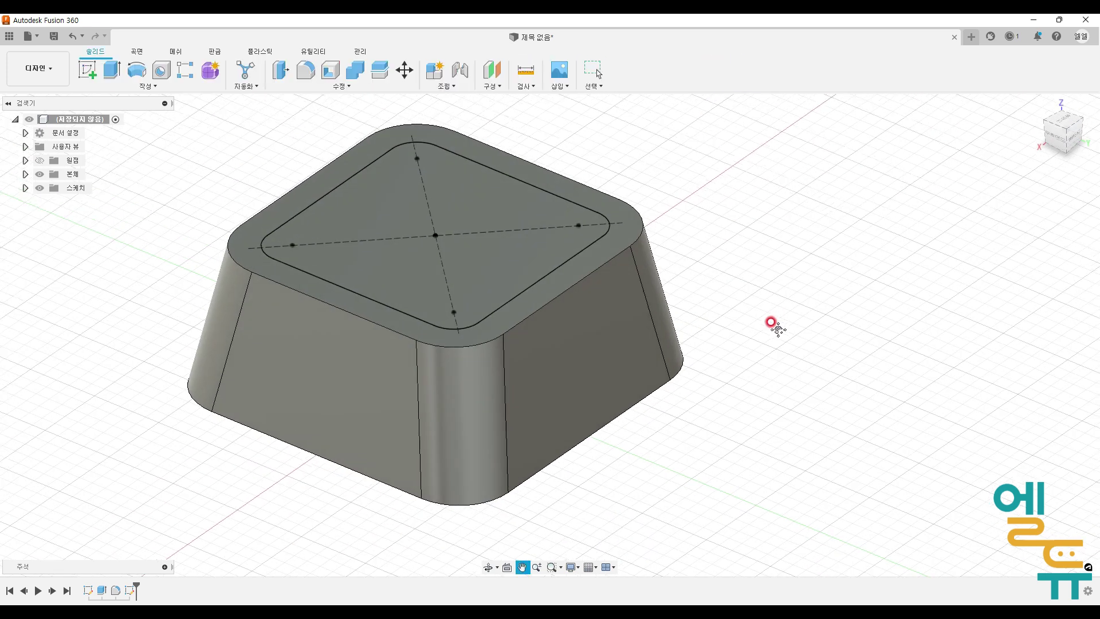
pyautogui.click(112, 70)
pyautogui.click(364, 253)
pyautogui.write('-35')
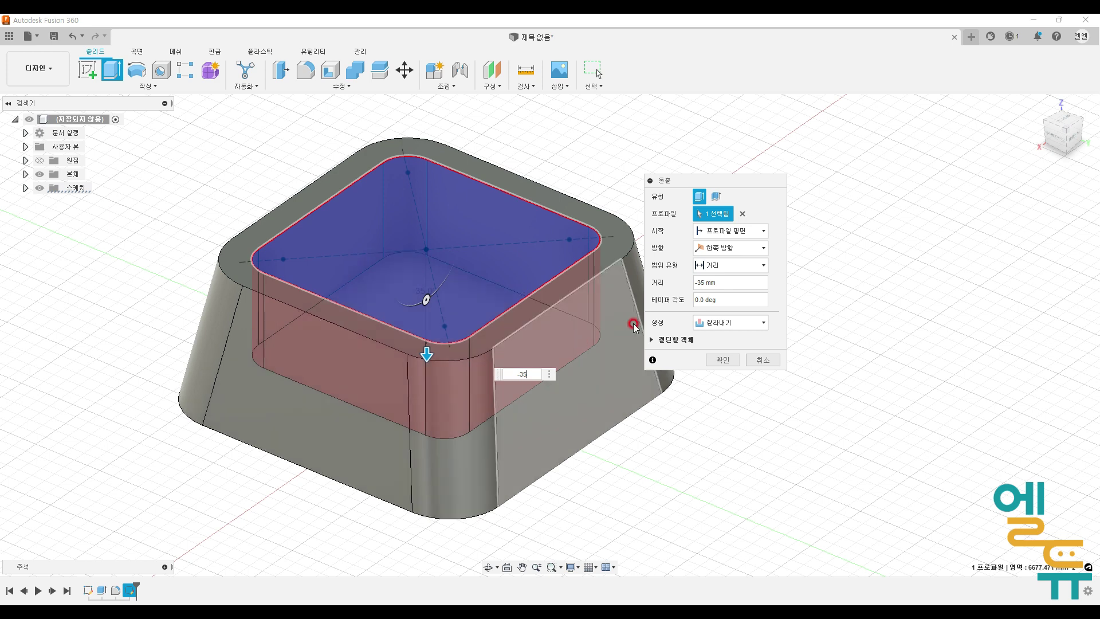
# - Cut the profile 35 mm deep with a -10° taper to hollow the box
pyautogui.moveTo(716, 299); pyautogui.dragTo(664, 303)
pyautogui.write('-1')
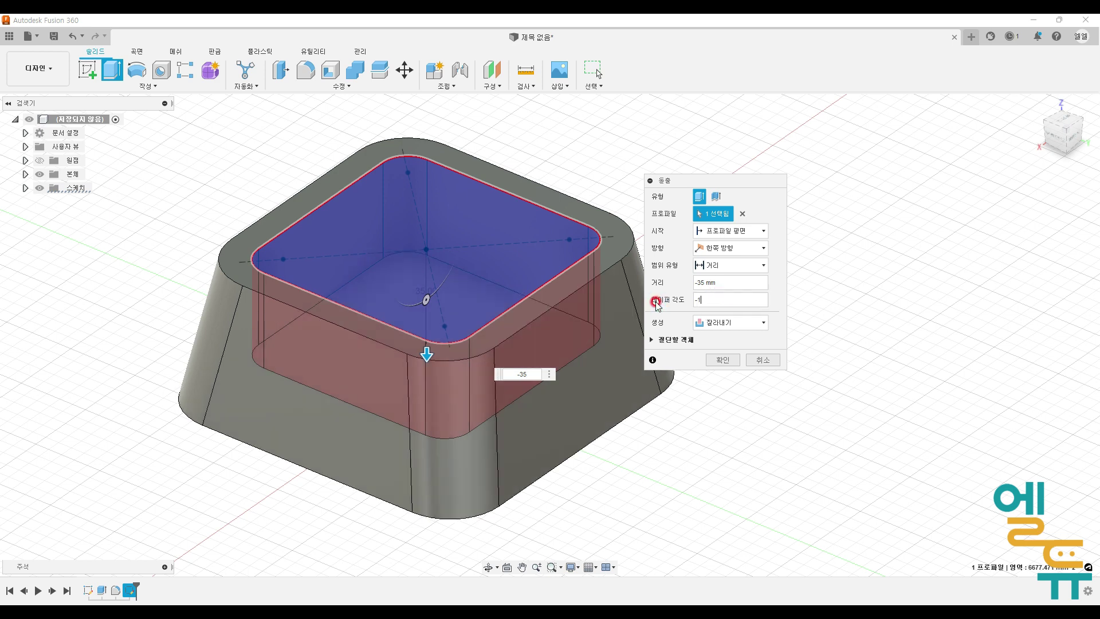
pyautogui.write('0')
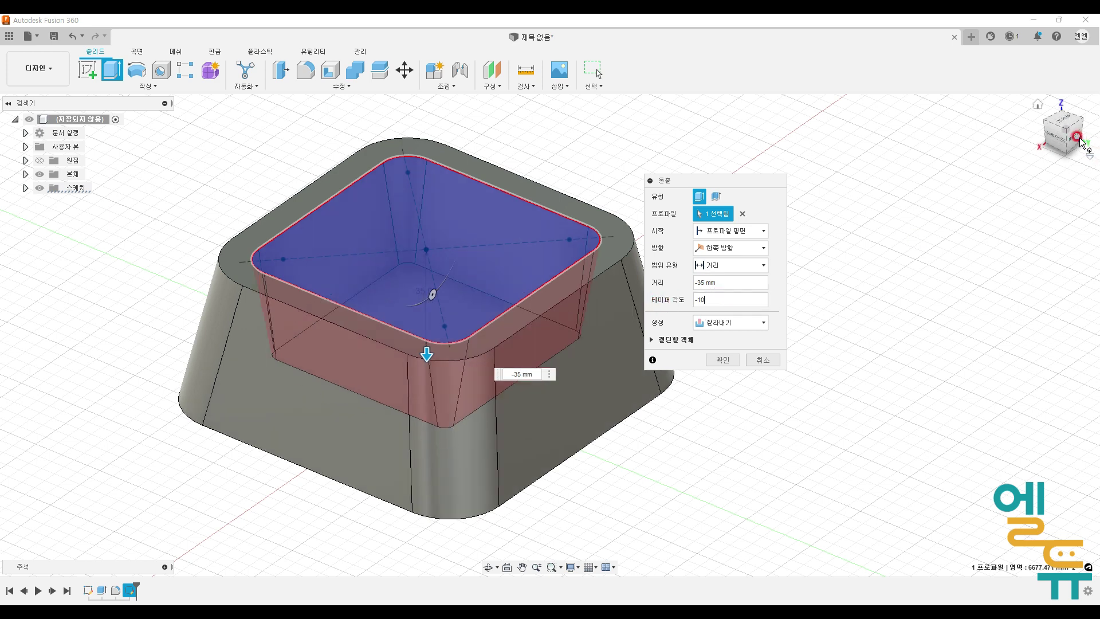
pyautogui.click(1054, 138)
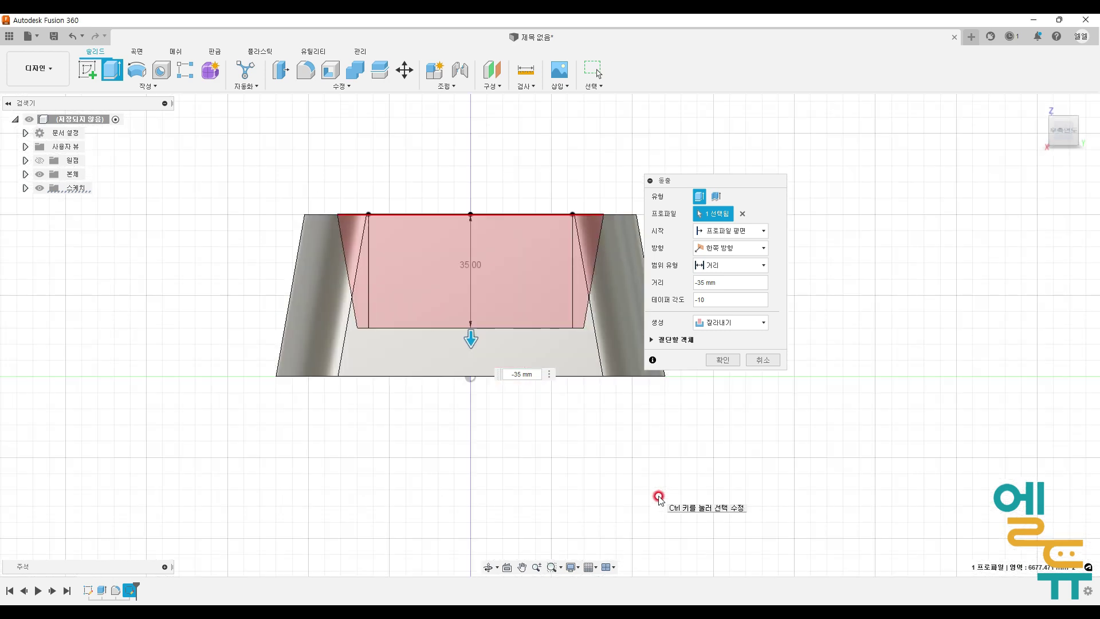
pyautogui.click(705, 299)
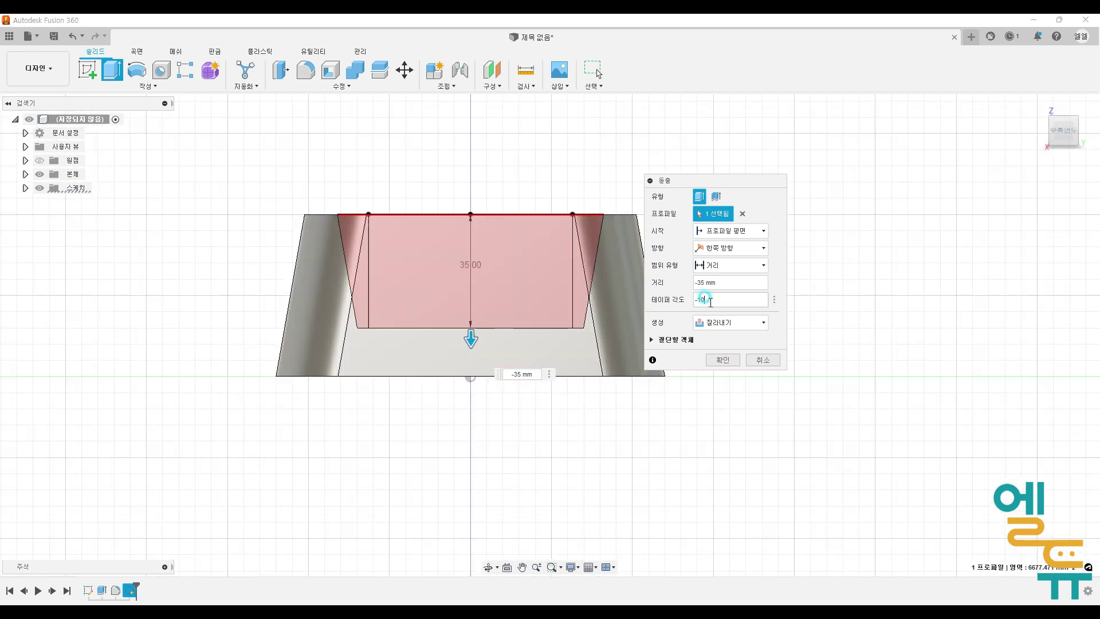
pyautogui.write('10')
pyautogui.click(657, 303)
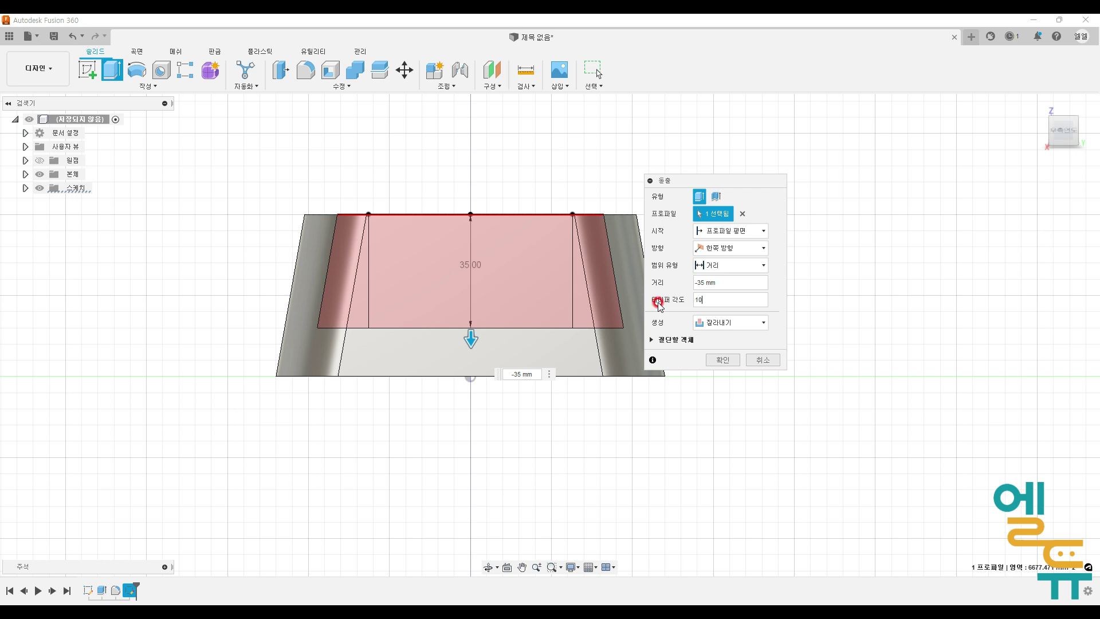
pyautogui.doubleClick(715, 297)
pyautogui.write('-10')
pyautogui.click(666, 307)
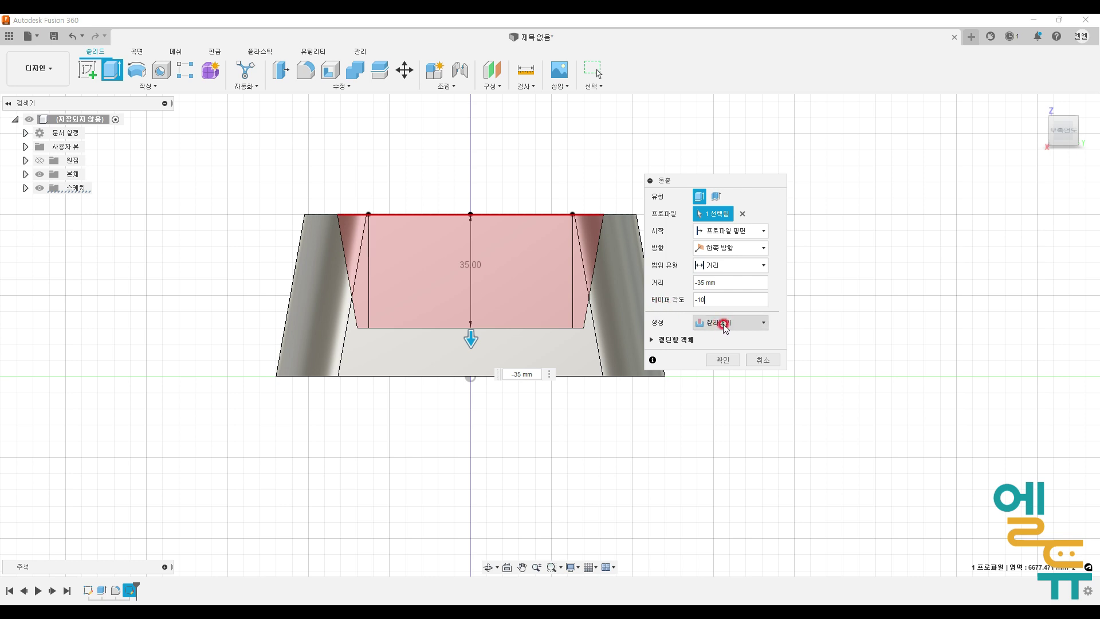
pyautogui.click(722, 360)
pyautogui.keyDown('shift'); pyautogui.moveTo(668, 448); pyautogui.dragTo(624, 474, button='middle'); pyautogui.keyUp('shift')
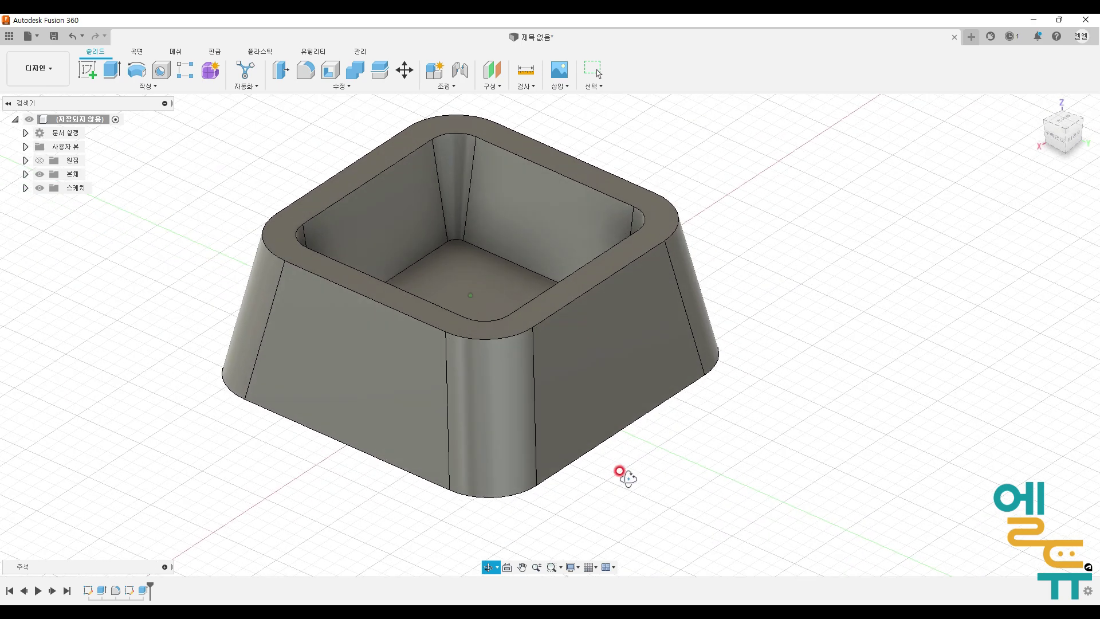
# - Draw red markings over the hollow cavity, then clear them
pyautogui.moveTo(326, 146); pyautogui.dragTo(701, 389)
pyautogui.moveTo(630, 154); pyautogui.dragTo(293, 318)
pyautogui.moveTo(445, 236); pyautogui.dragTo(459, 225)
pyautogui.moveTo(392, 252); pyautogui.dragTo(408, 264)
pyautogui.moveTo(466, 228)
pyautogui.mouseDown()
pyautogui.moveTo(597, 166)
pyautogui.moveTo(584, 182)
pyautogui.mouseUp()
pyautogui.press('Escape')
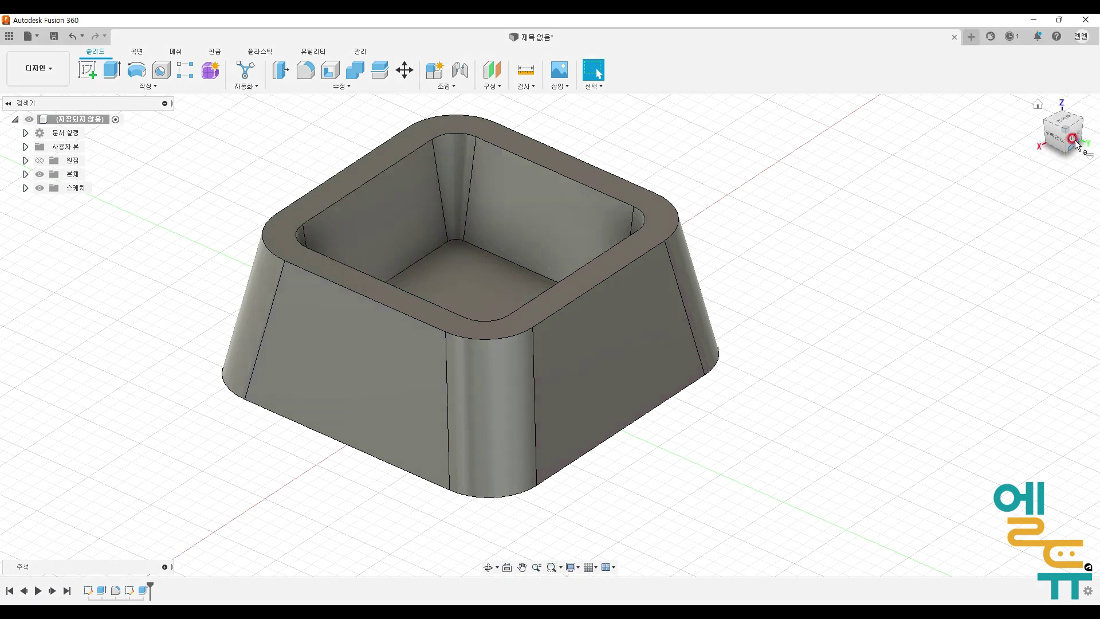
# - Select the left outer face and view the box straight-on from the Right side
pyautogui.moveTo(925, 232)
pyautogui.mouseDown(button='middle')
pyautogui.moveTo(967, 259)
pyautogui.moveTo(854, 318)
pyautogui.mouseUp(button='middle')
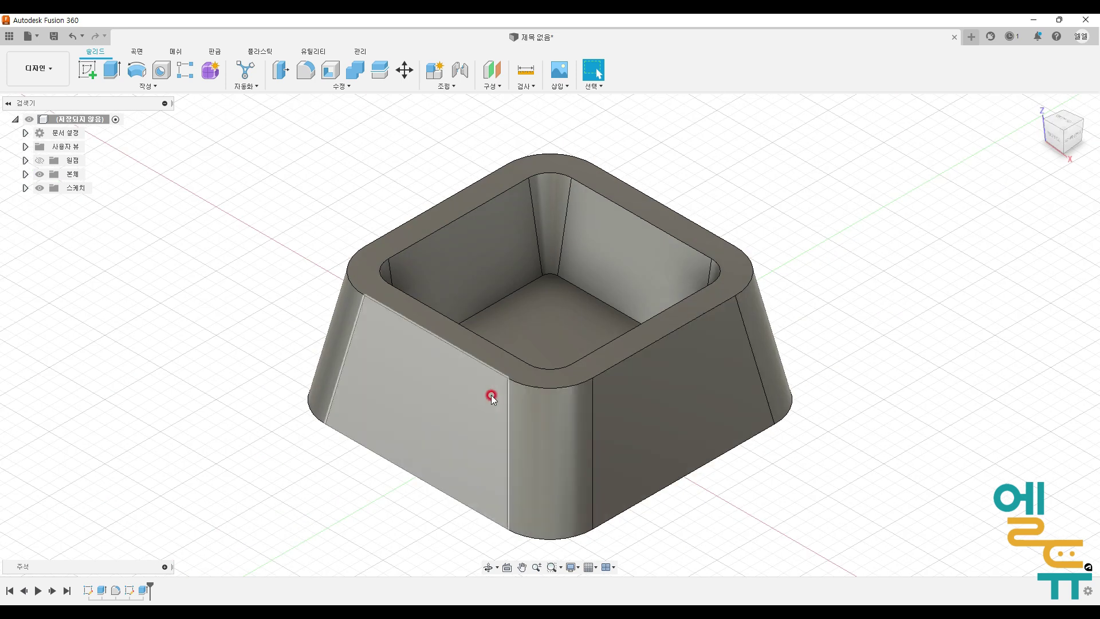
pyautogui.click(459, 391)
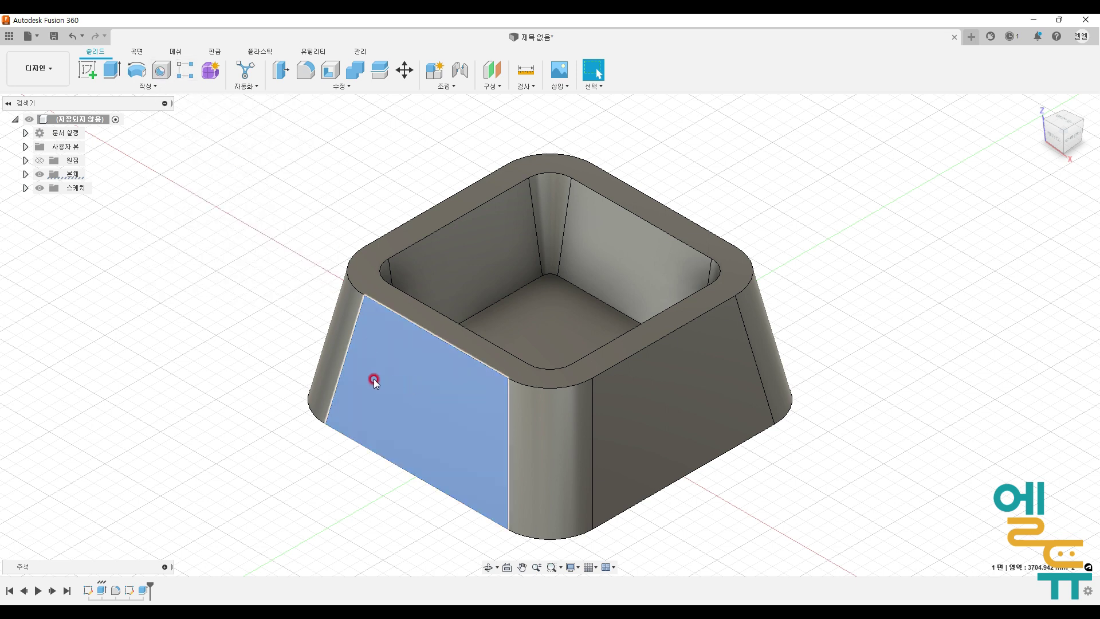
pyautogui.click(1075, 138)
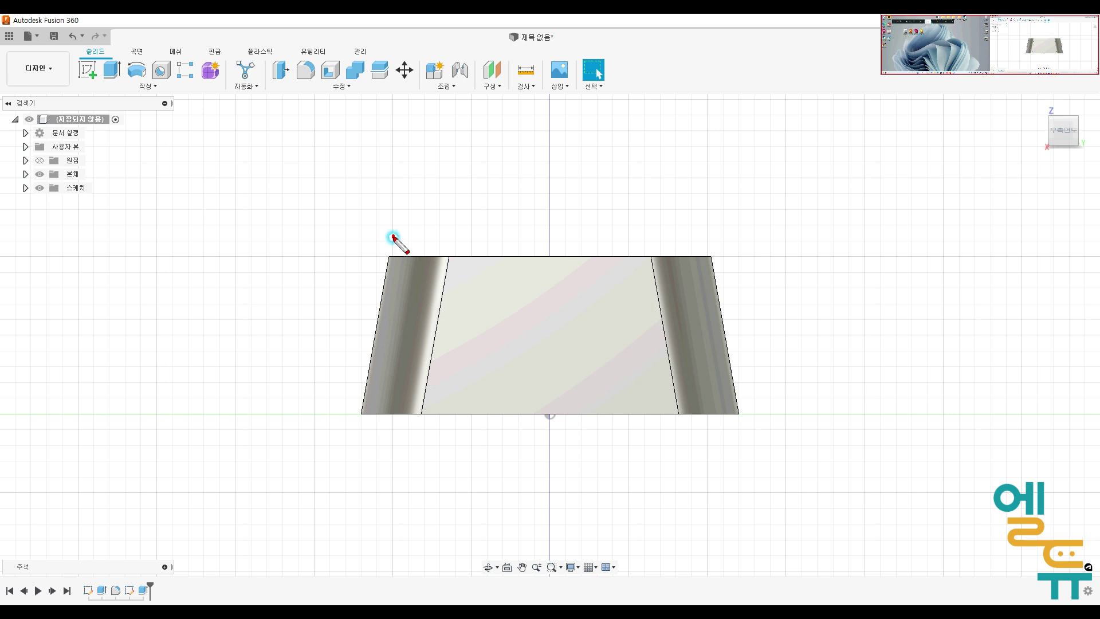
# - Annotate the side view with red markings, clearing them after each round
pyautogui.moveTo(388, 256); pyautogui.dragTo(384, 291)
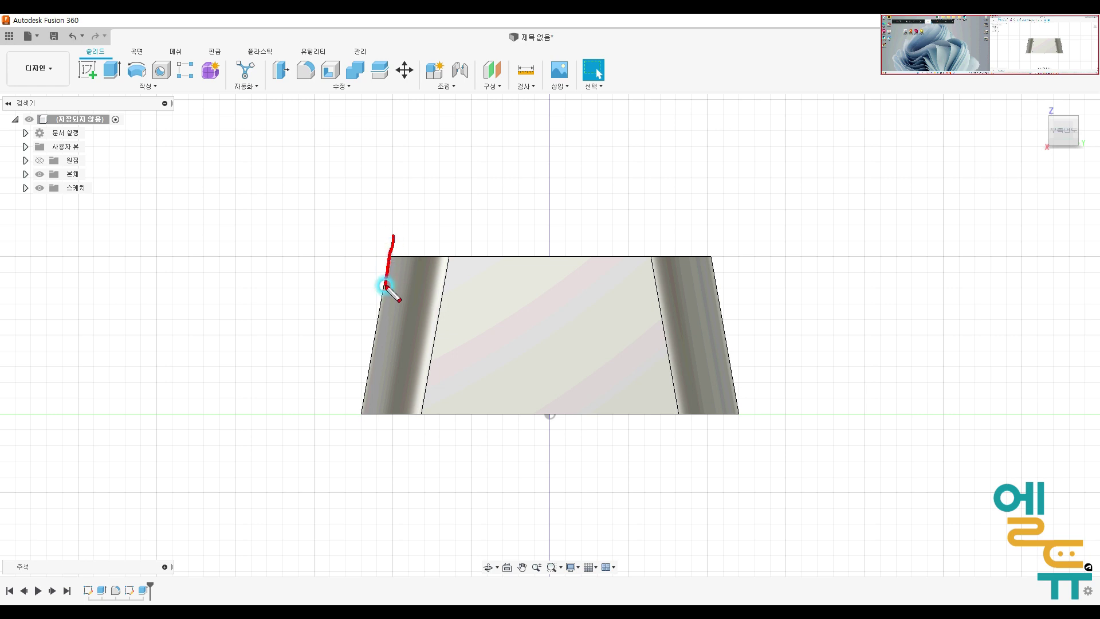
pyautogui.moveTo(355, 248); pyautogui.dragTo(770, 319)
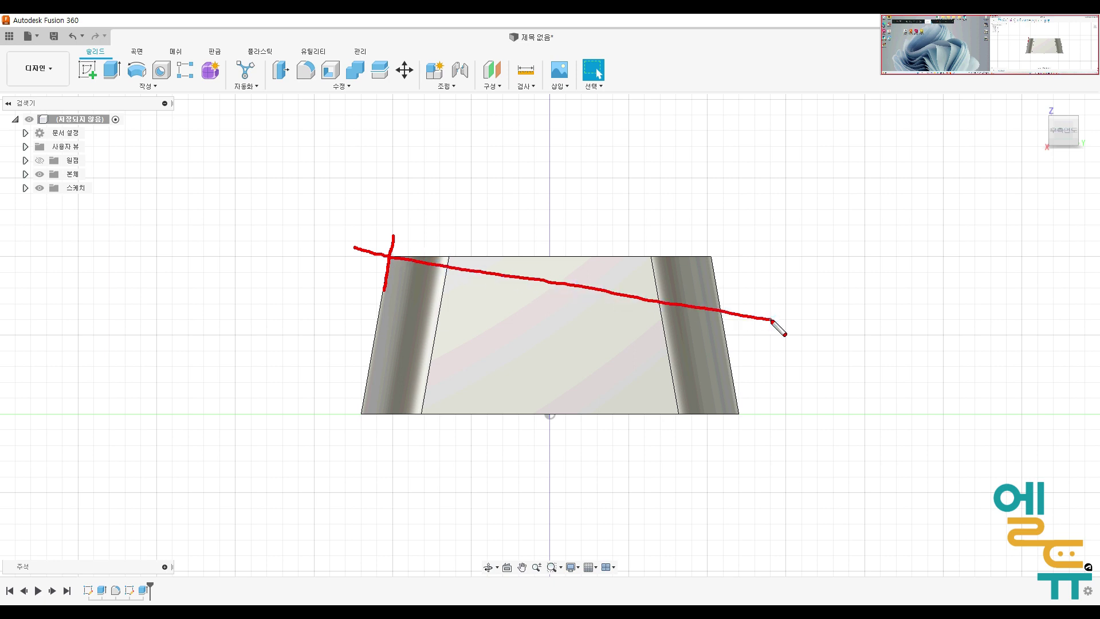
pyautogui.moveTo(608, 284); pyautogui.dragTo(580, 319)
pyautogui.moveTo(590, 289); pyautogui.dragTo(631, 356)
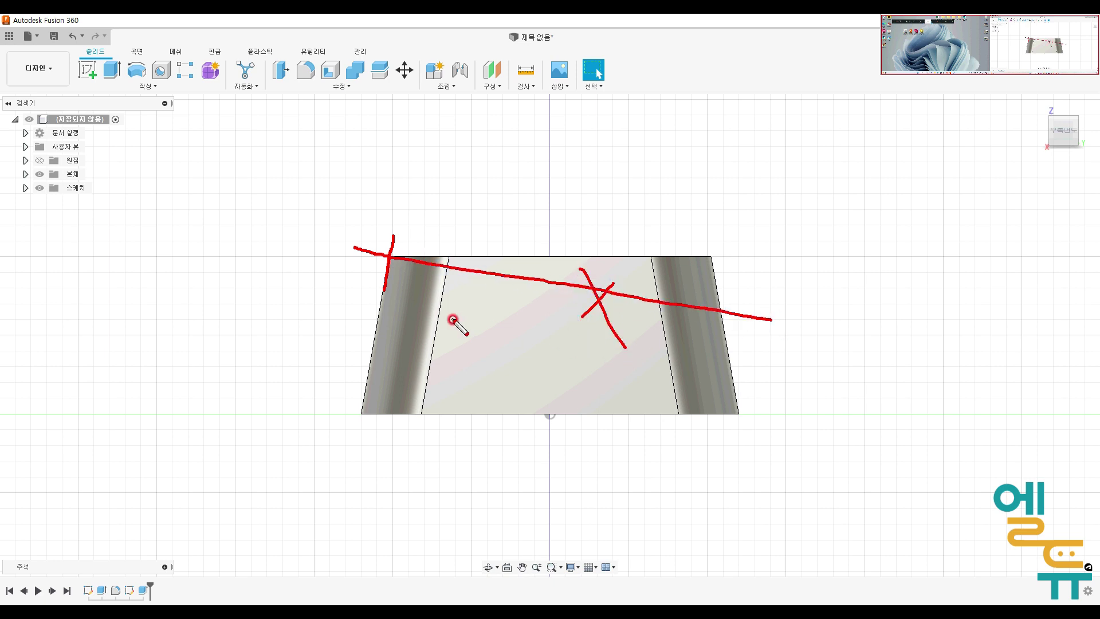
pyautogui.press('Escape')
pyautogui.moveTo(385, 233); pyautogui.dragTo(398, 298)
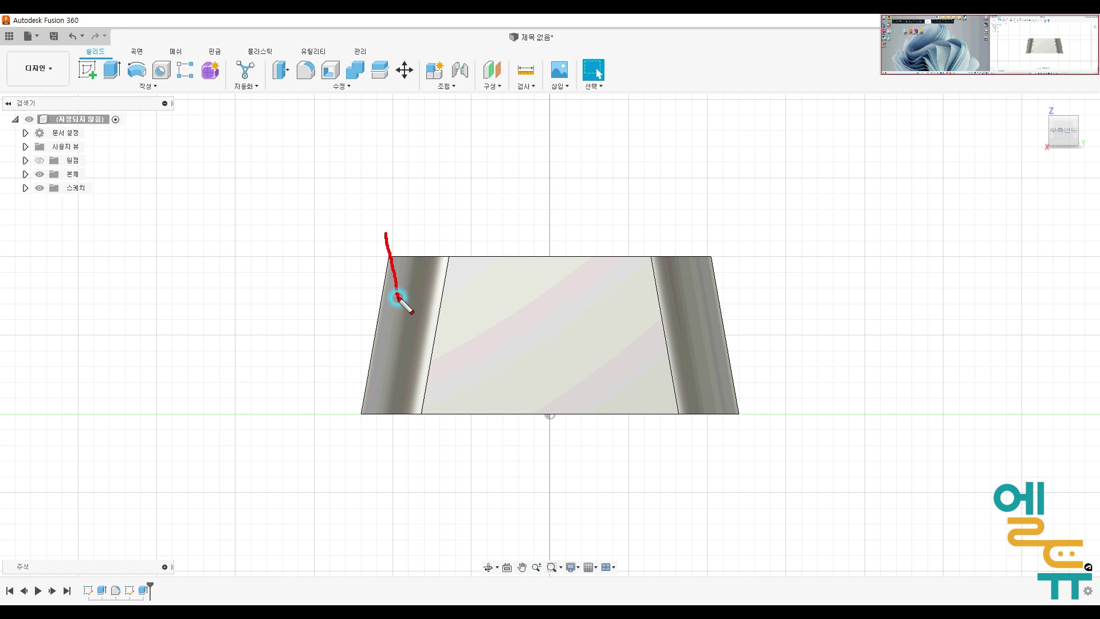
pyautogui.moveTo(362, 254)
pyautogui.mouseDown()
pyautogui.moveTo(740, 261)
pyautogui.moveTo(740, 276)
pyautogui.mouseUp()
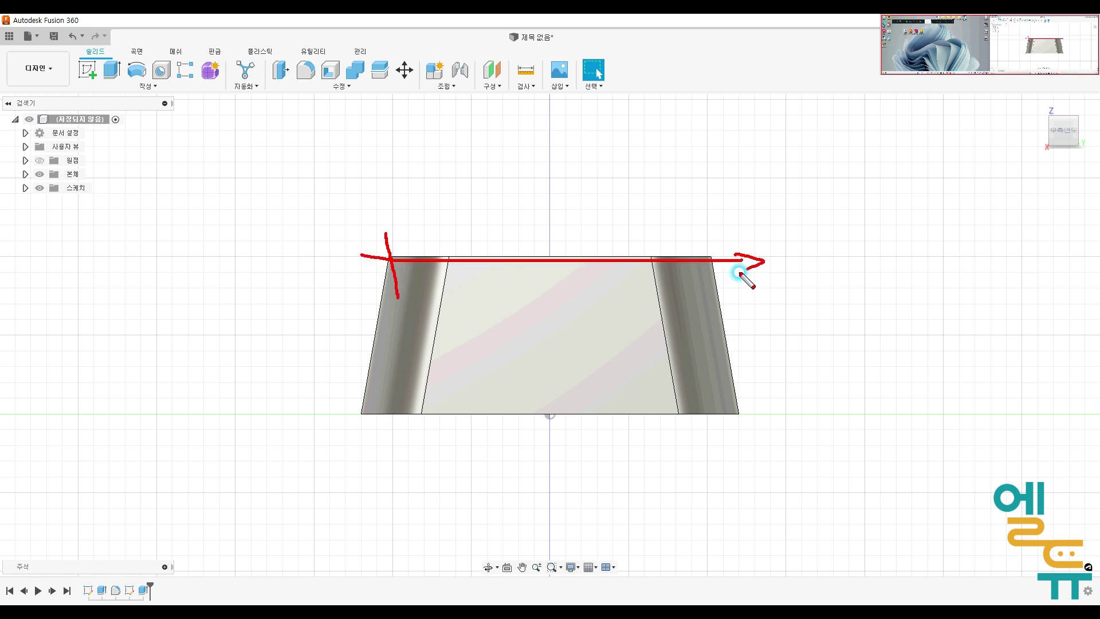
pyautogui.press('Escape')
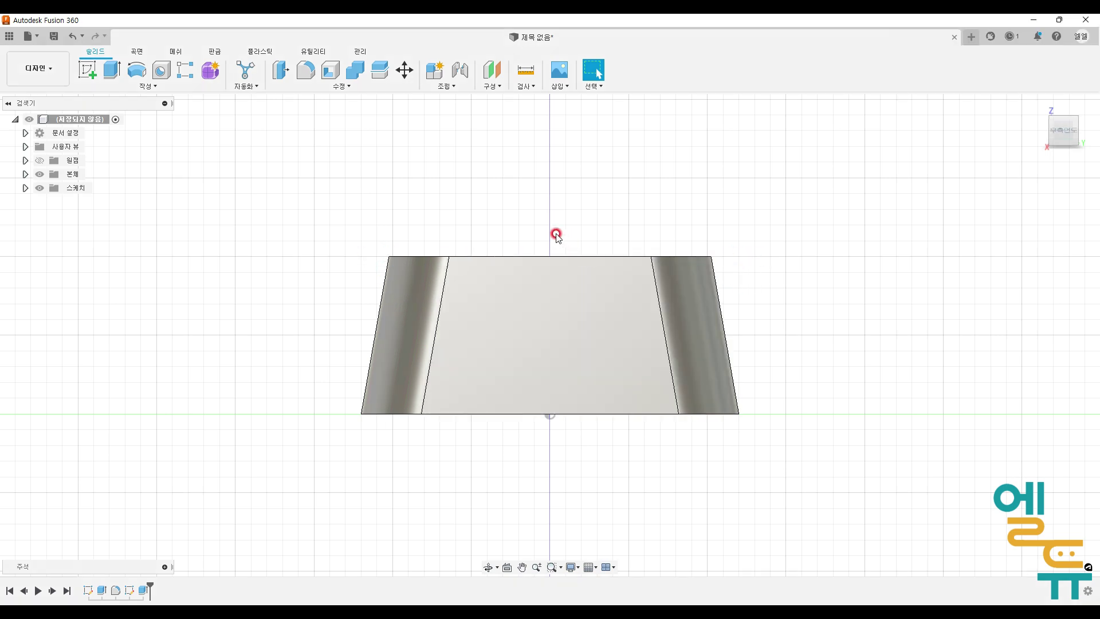
# - Draw and clear a final set of markings, then return to the Home overview
pyautogui.moveTo(551, 225); pyautogui.dragTo(552, 305)
pyautogui.moveTo(552, 229); pyautogui.dragTo(552, 304)
pyautogui.moveTo(552, 254); pyautogui.dragTo(516, 253)
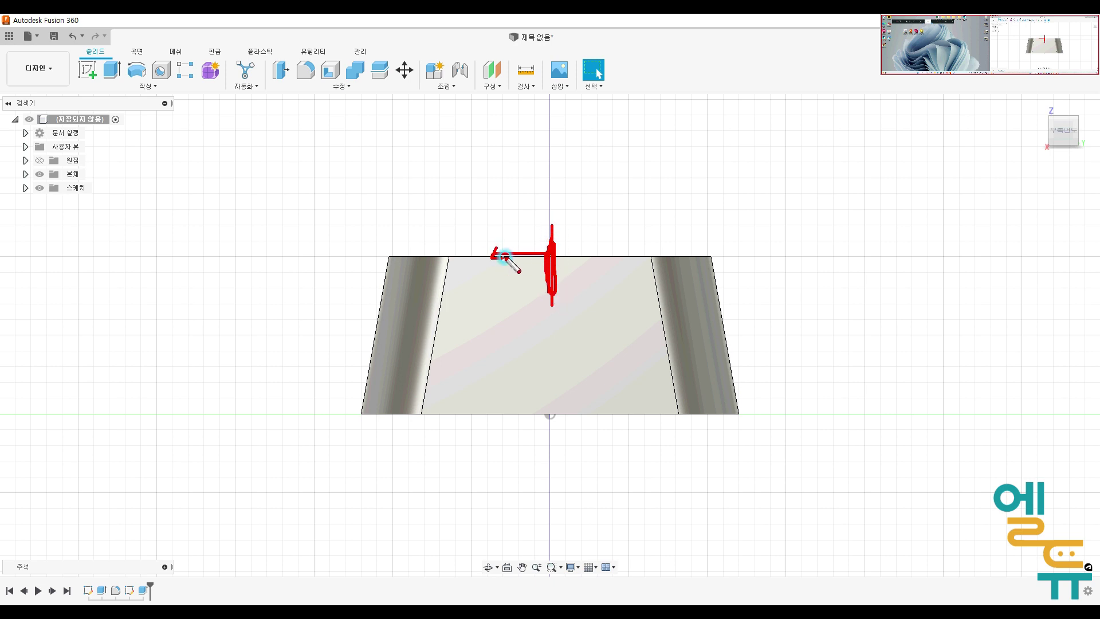
pyautogui.press('Escape')
pyautogui.click(1039, 108)
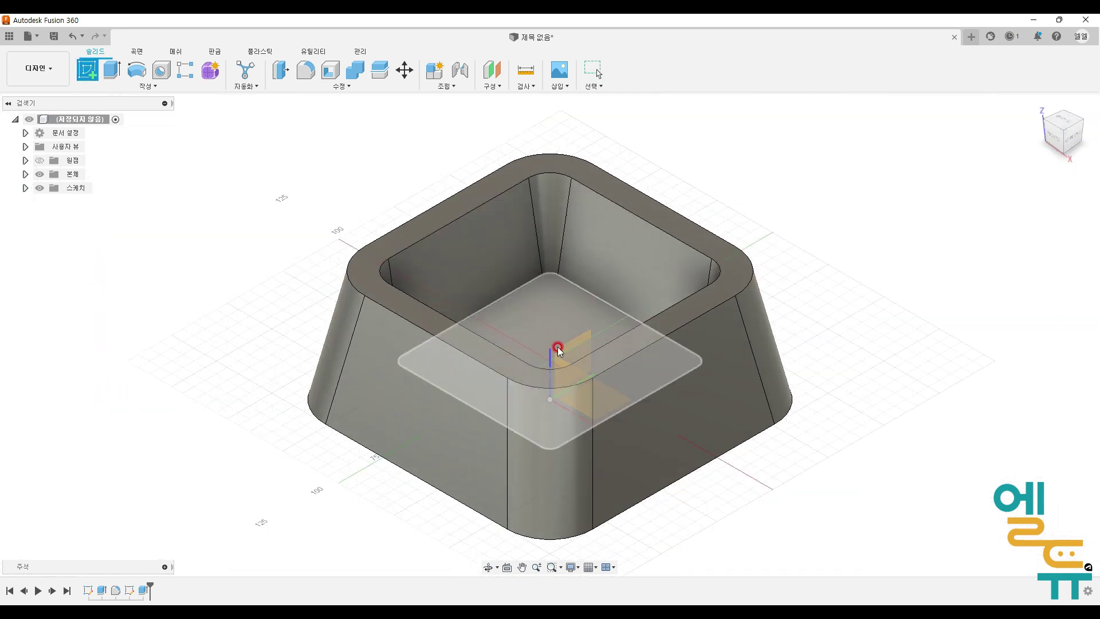
# - Sketch a 10 mm diameter circle on the front plane just above the box
pyautogui.click(567, 352)
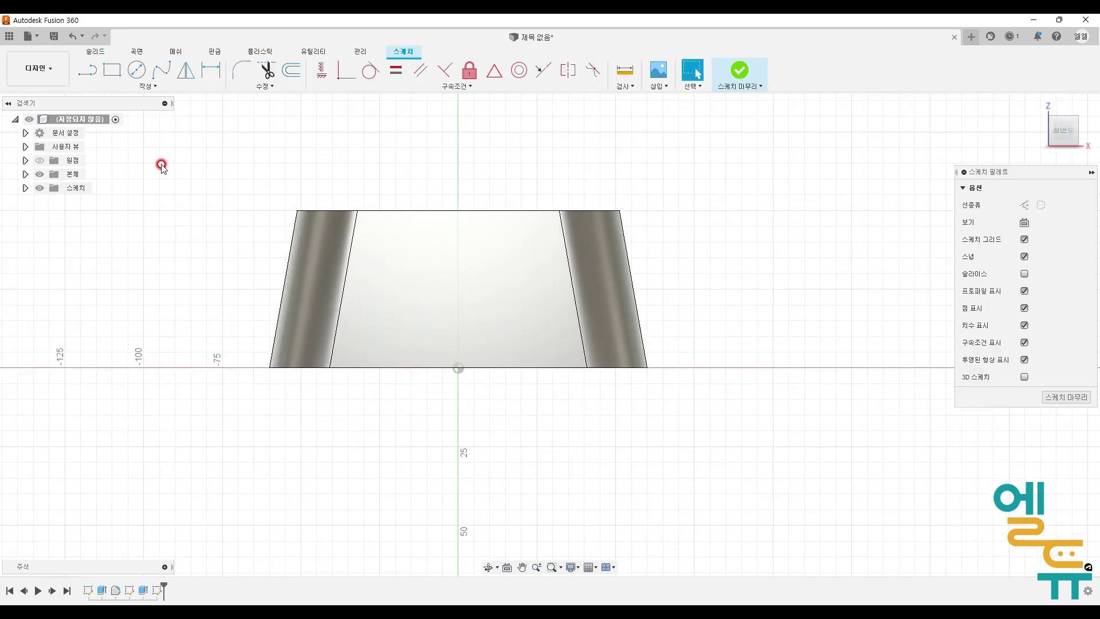
pyautogui.click(137, 69)
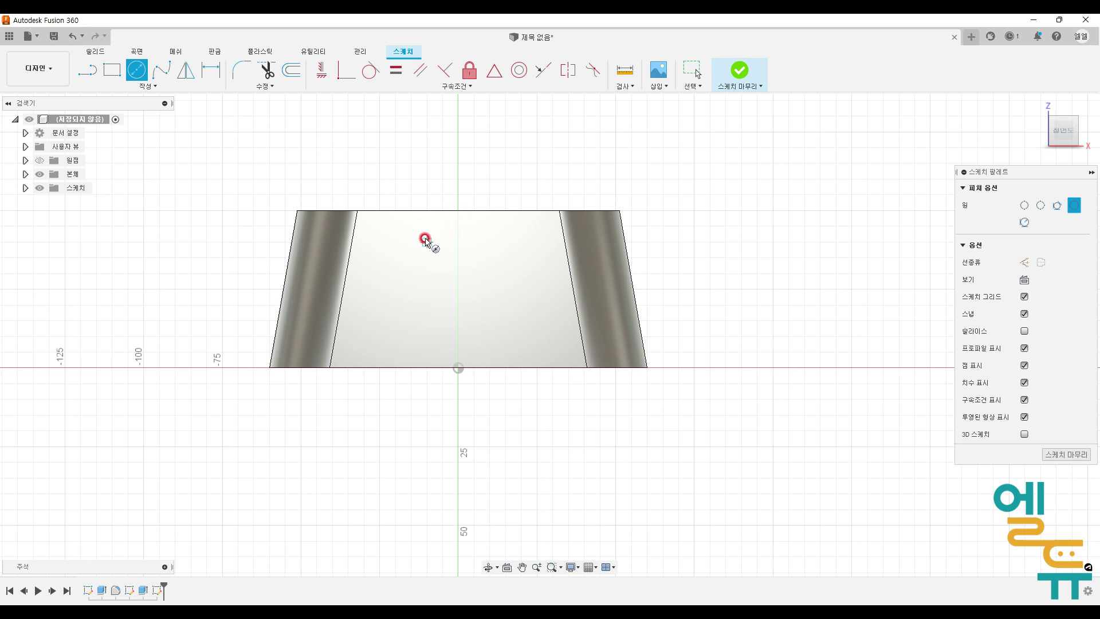
pyautogui.click(467, 180)
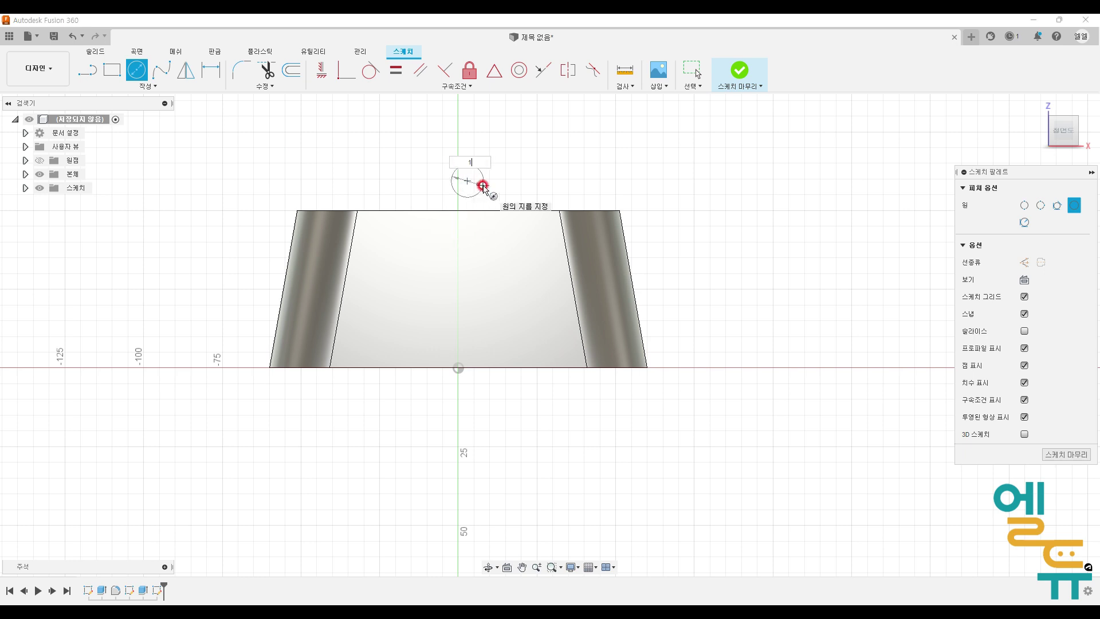
pyautogui.write('0')
pyautogui.press('Return')
pyautogui.press('Escape')
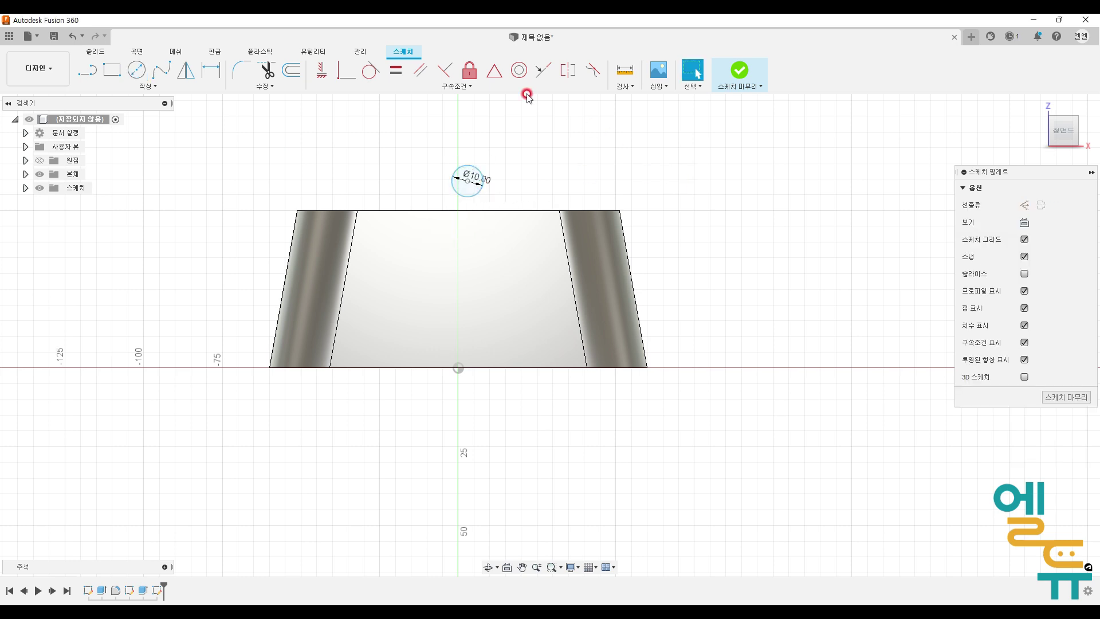
# - Constrain the circle's centre to the midpoint of the box's top edge
pyautogui.click(496, 72)
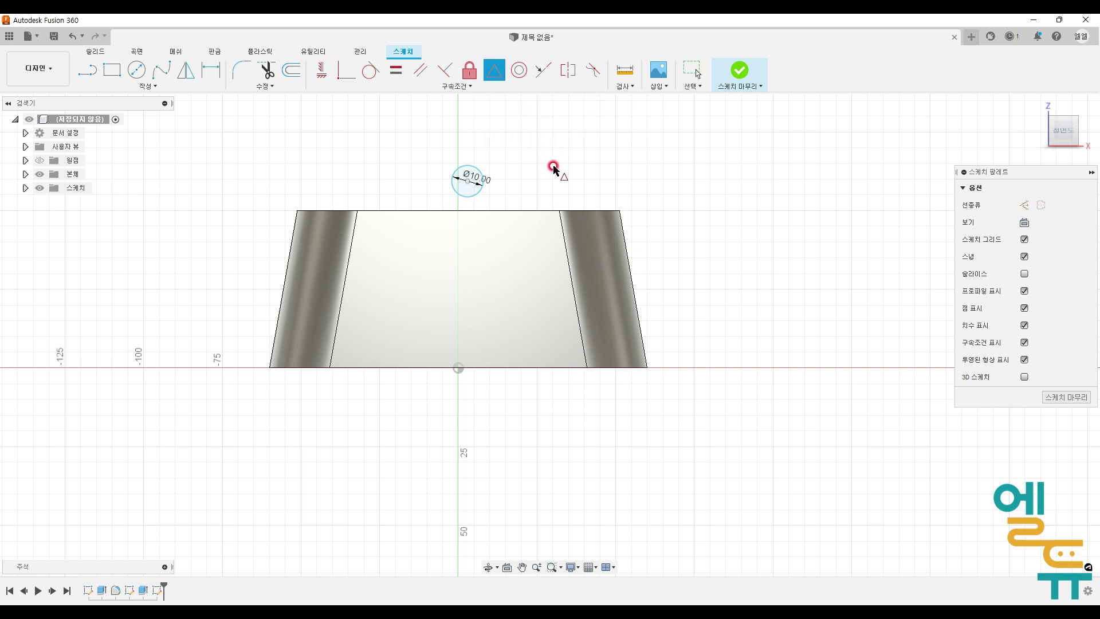
pyautogui.click(476, 211)
pyautogui.click(467, 181)
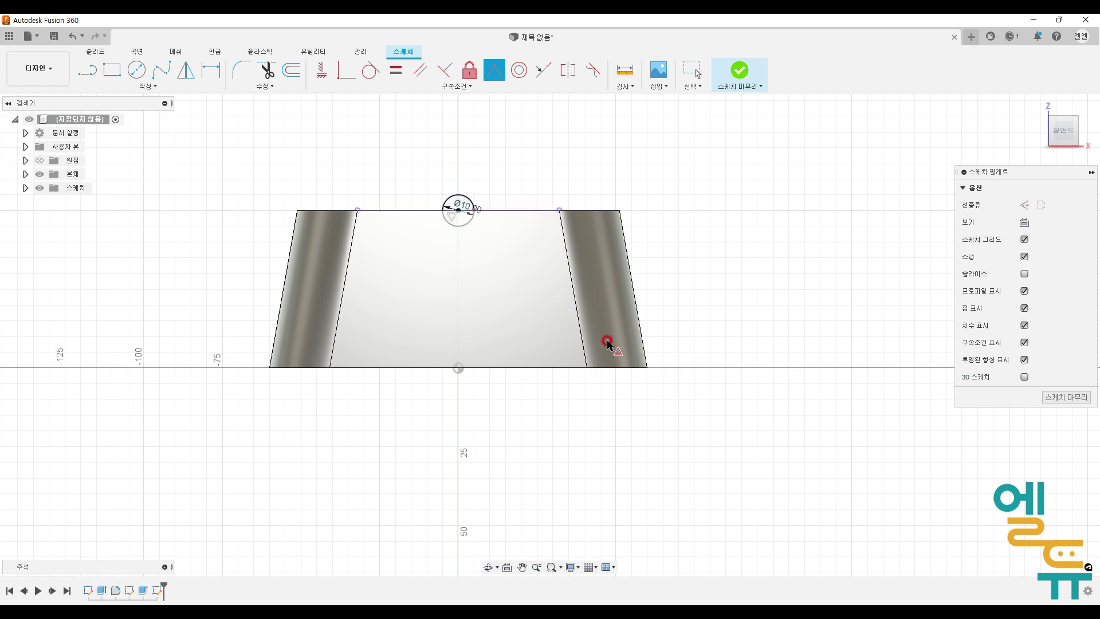
pyautogui.click(739, 72)
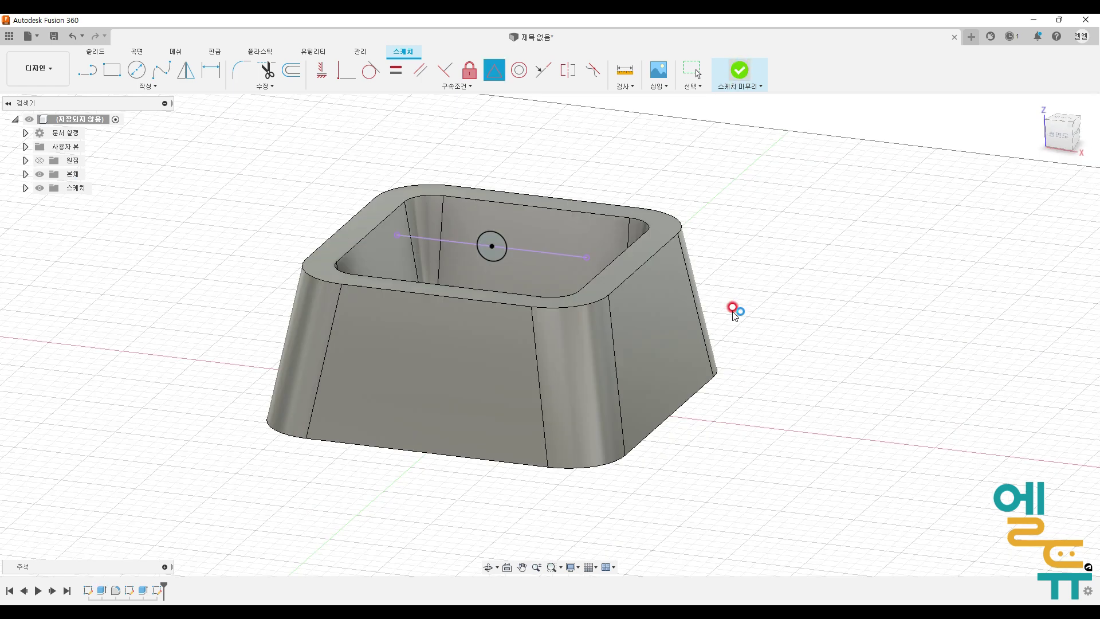
# - Extrude-cut the 10 mm circle symmetrically through all, notching both opposite rims
pyautogui.click(111, 70)
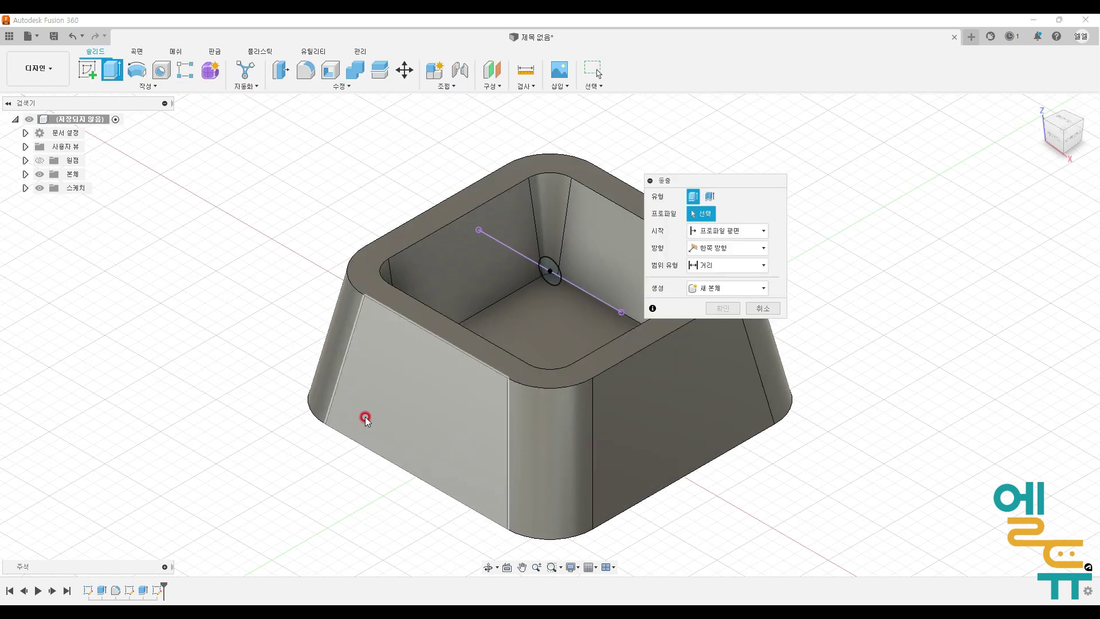
pyautogui.click(547, 272)
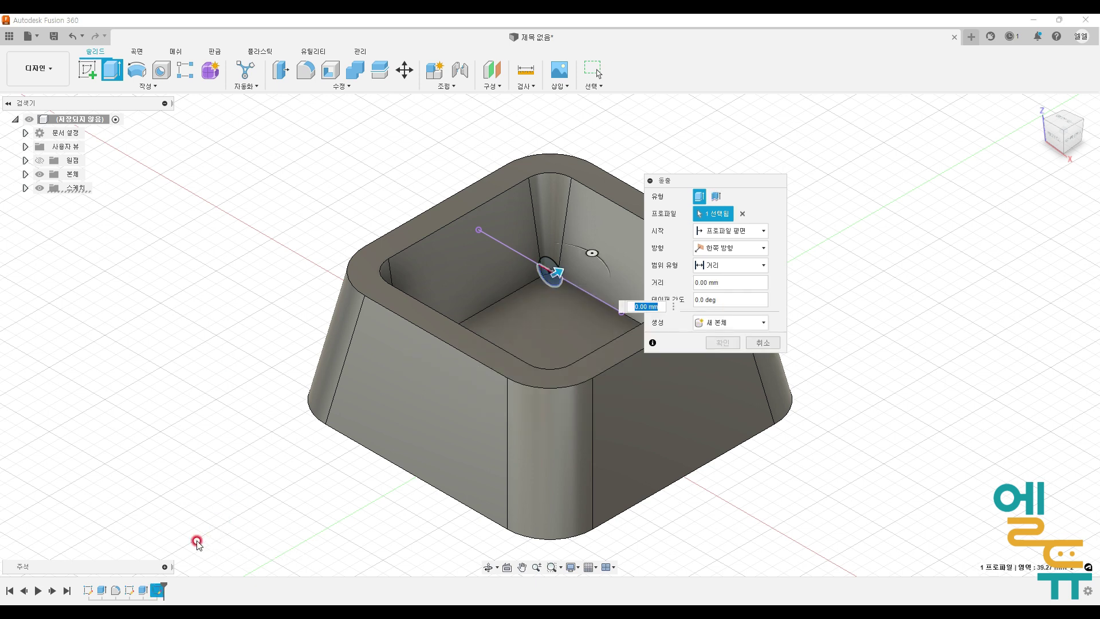
pyautogui.click(728, 248)
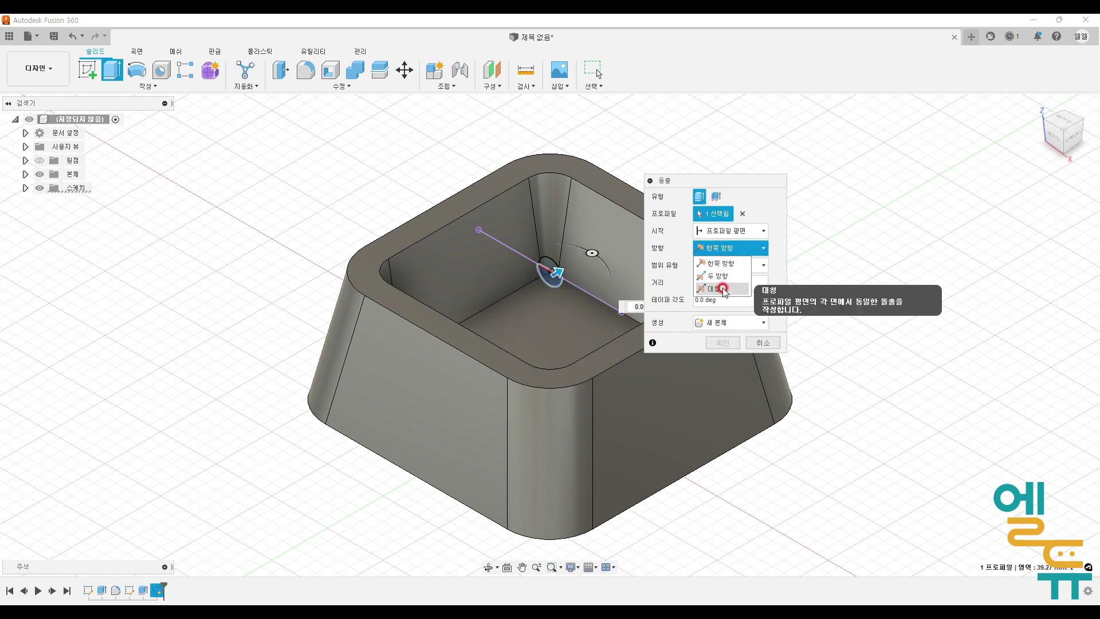
pyautogui.click(723, 288)
pyautogui.click(725, 265)
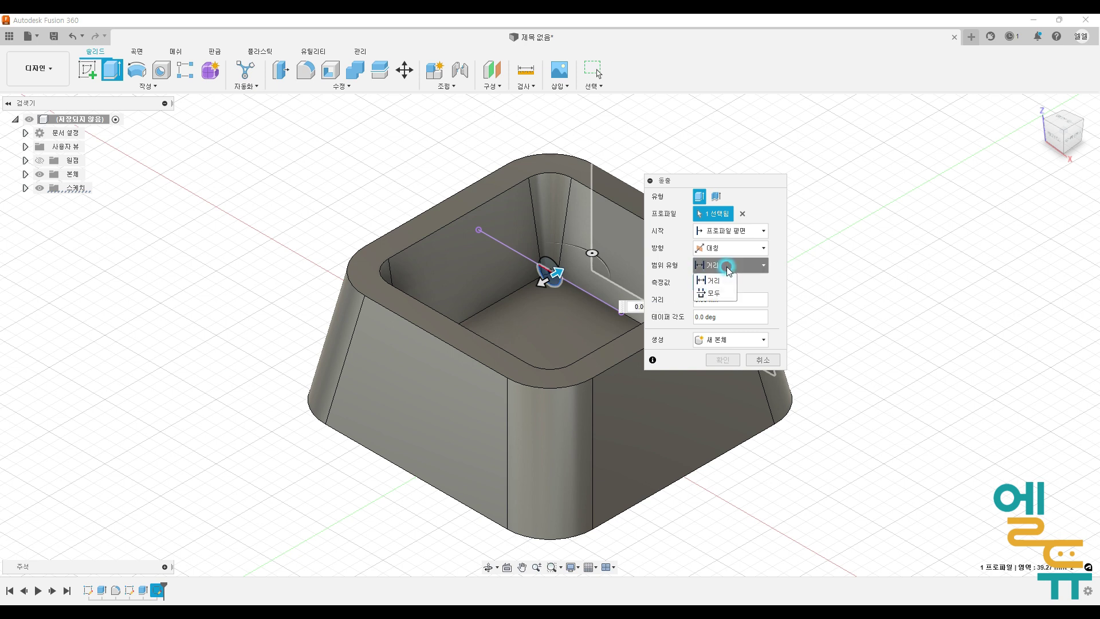
pyautogui.click(723, 293)
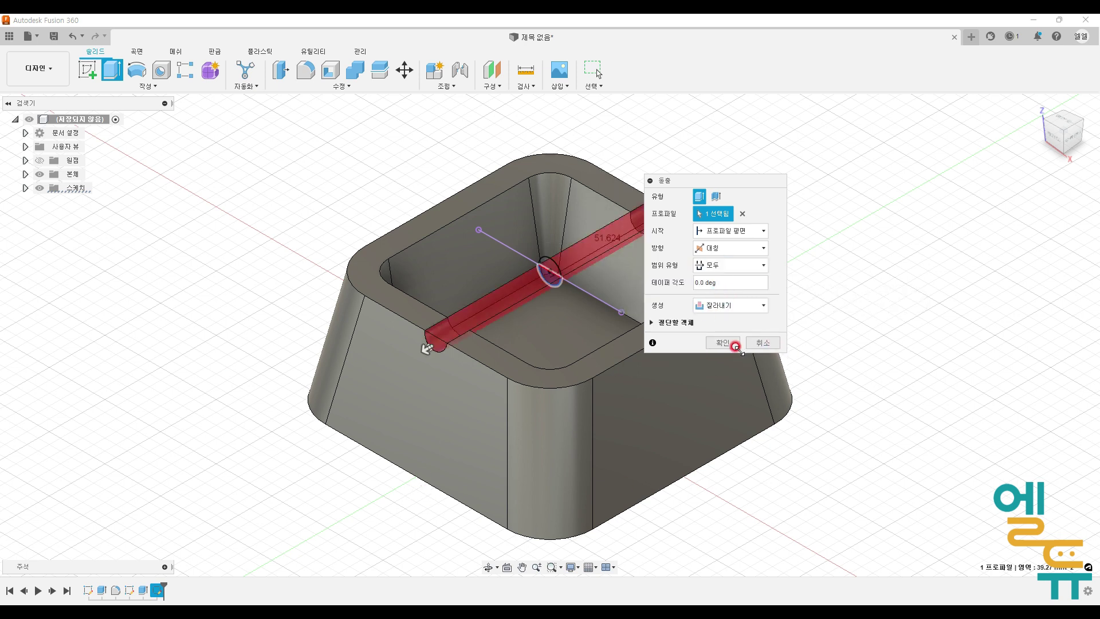
pyautogui.click(725, 344)
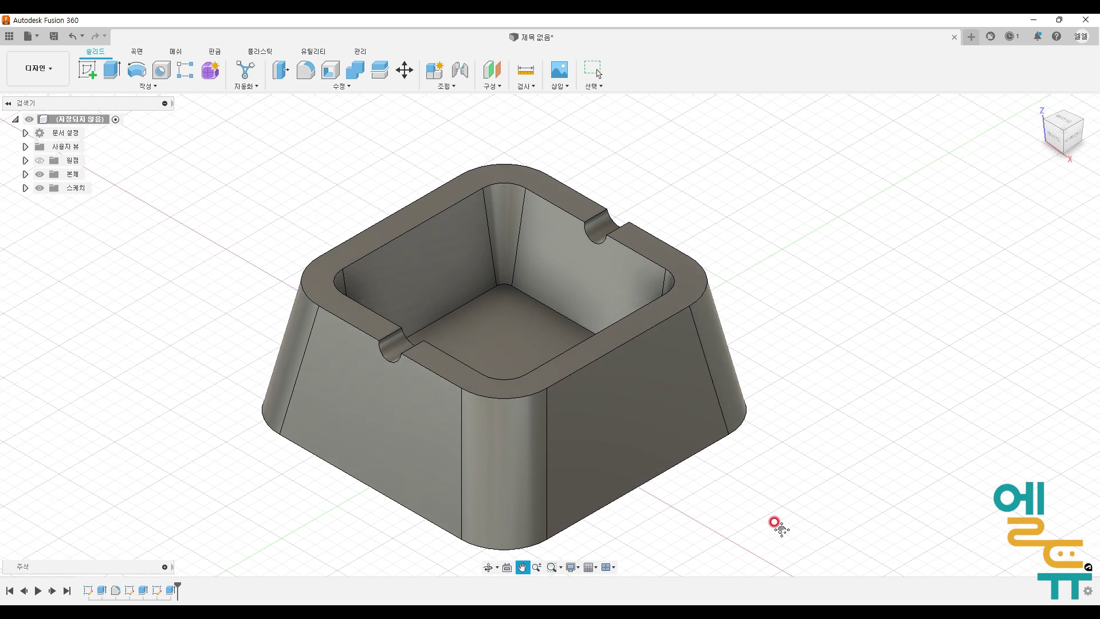
# - Orbit around to inspect the two new rim notches, then begin a pattern
pyautogui.moveTo(662, 206); pyautogui.dragTo(325, 391)
pyautogui.moveTo(364, 177); pyautogui.dragTo(759, 426)
pyautogui.moveTo(502, 264)
pyautogui.mouseDown()
pyautogui.moveTo(452, 232)
pyautogui.moveTo(493, 240)
pyautogui.mouseUp()
pyautogui.moveTo(555, 281); pyautogui.dragTo(558, 309)
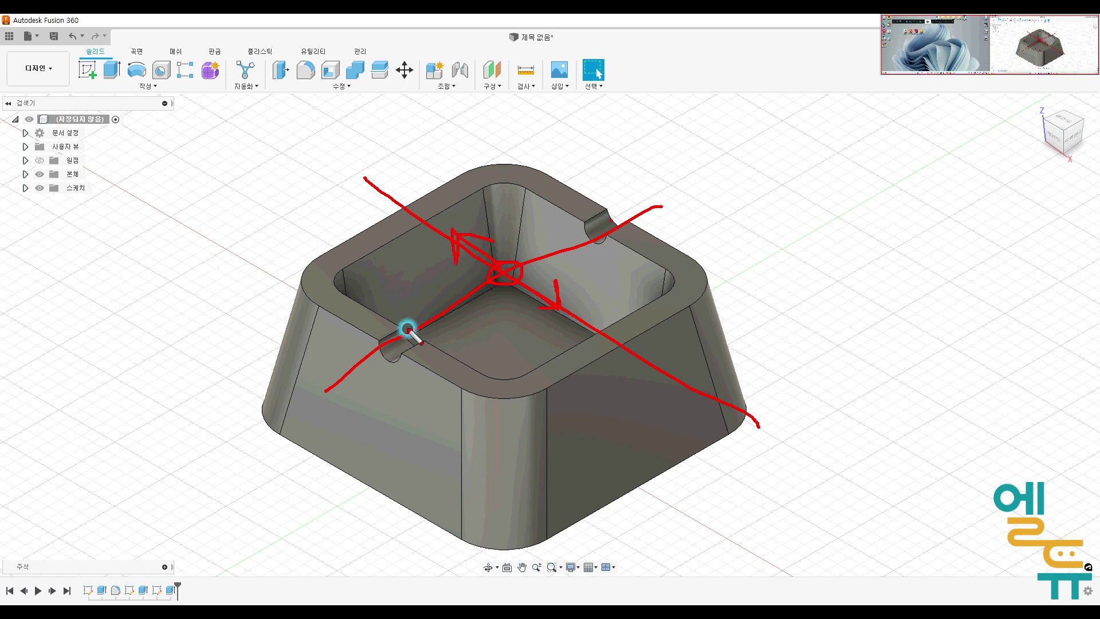
pyautogui.click(418, 202)
pyautogui.press('Escape')
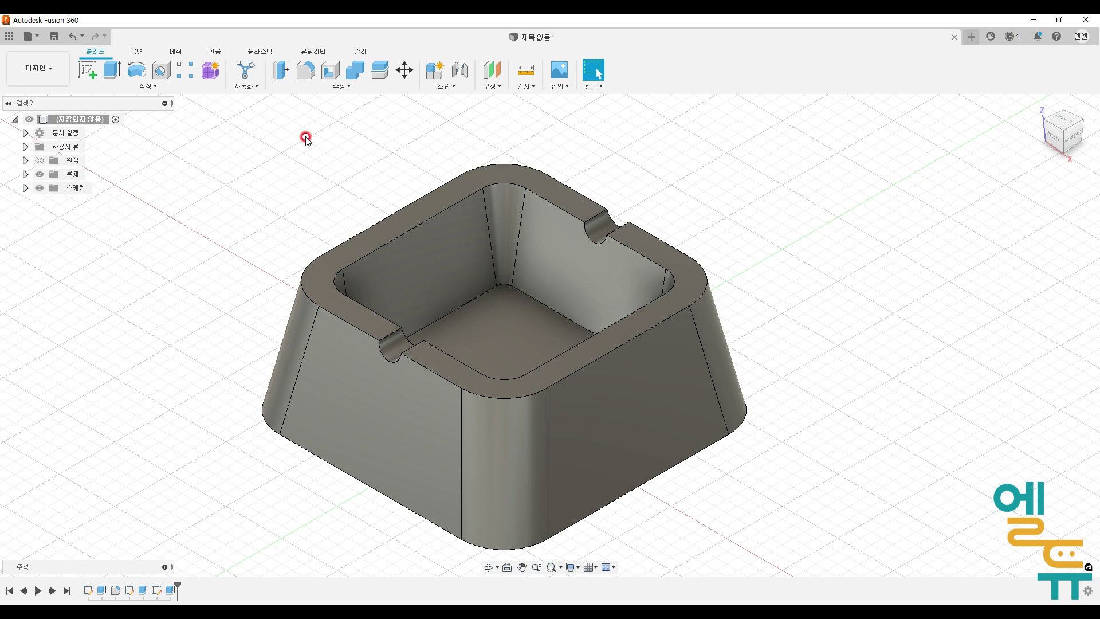
pyautogui.click(192, 75)
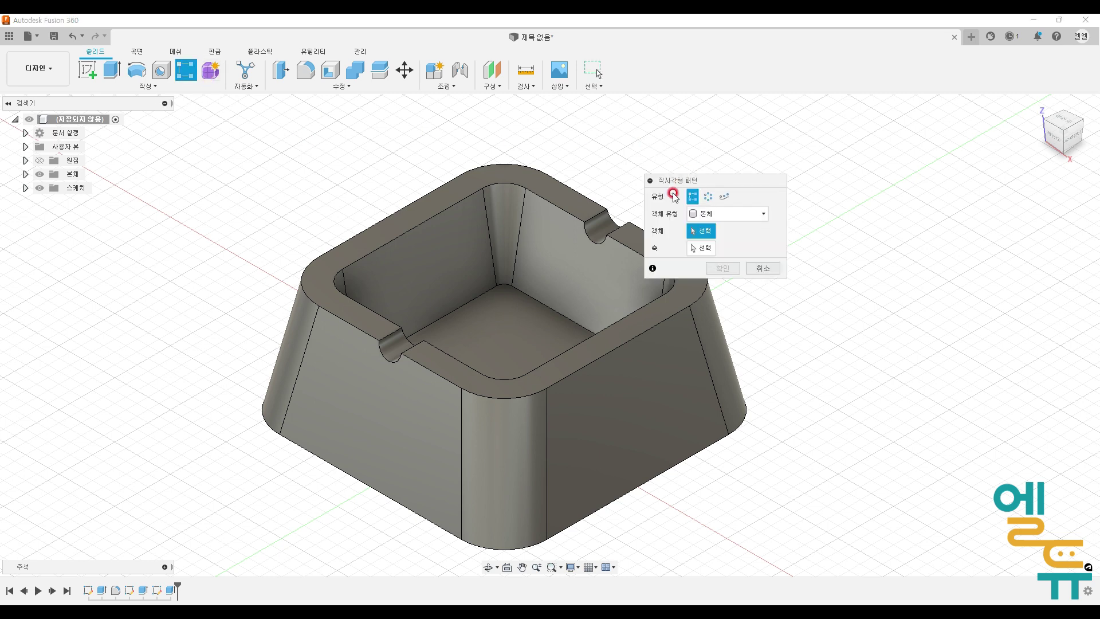
# - Set up a circular pattern of the notch cut feature around the Z axis
pyautogui.click(706, 199)
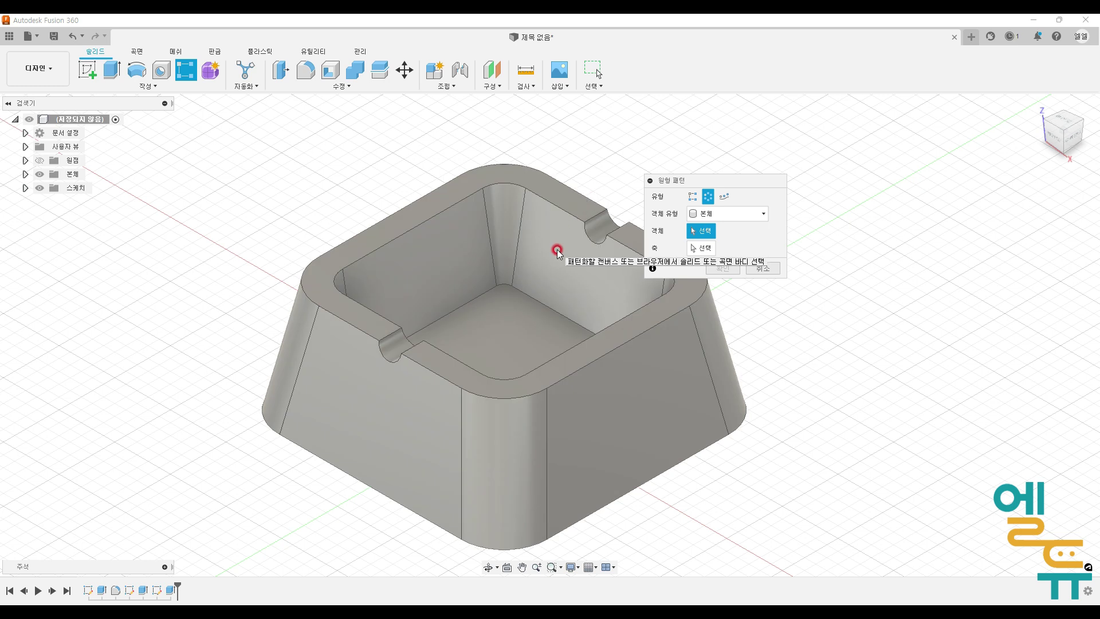
pyautogui.click(718, 216)
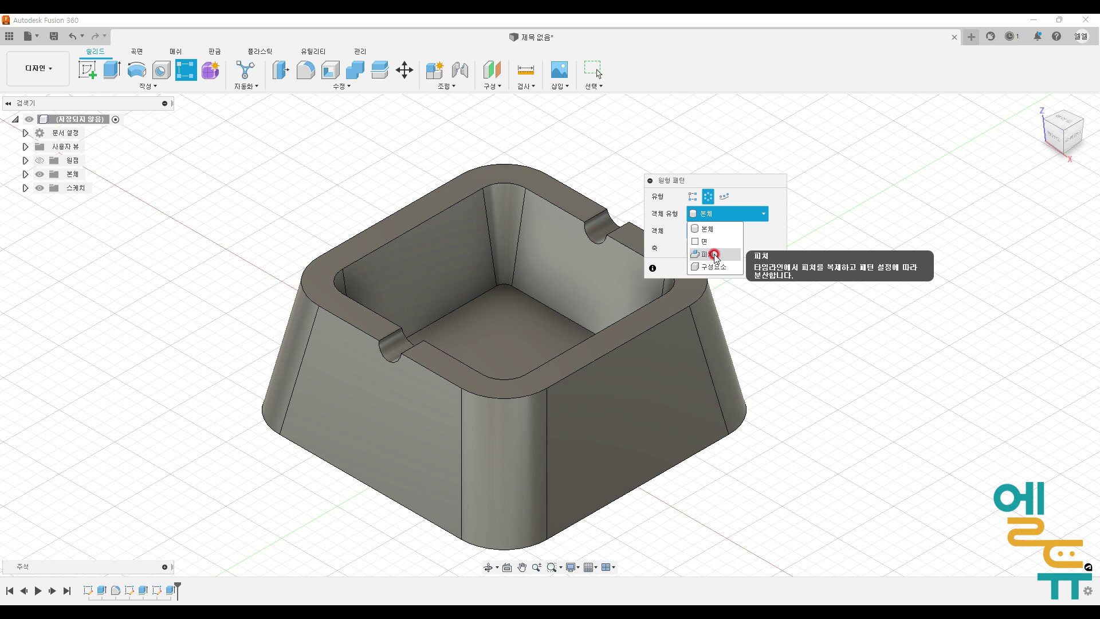
pyautogui.click(715, 256)
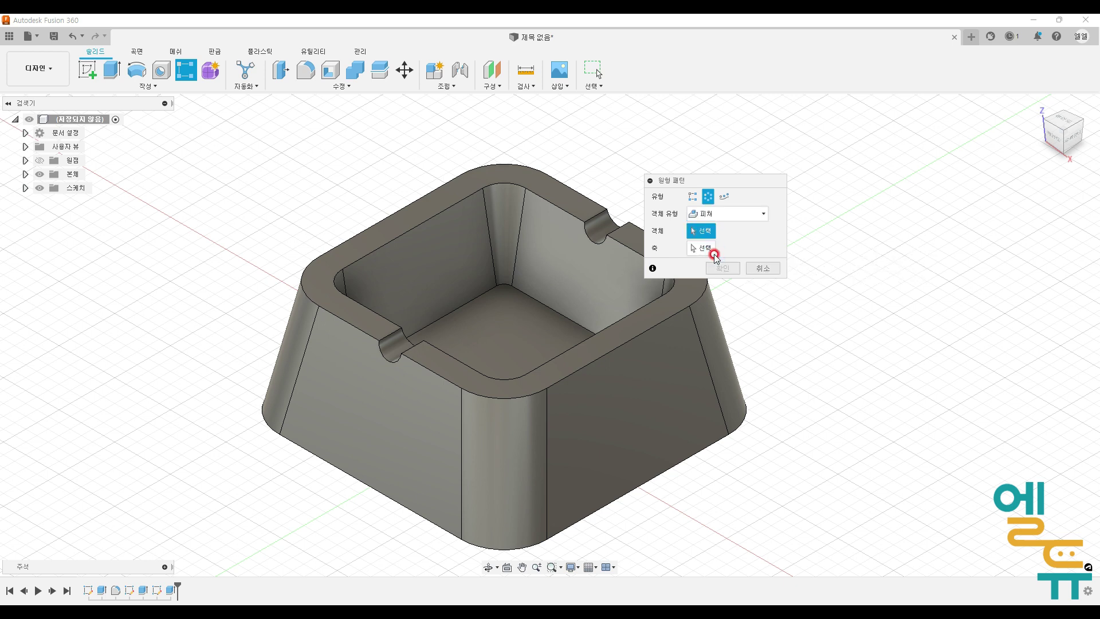
pyautogui.click(599, 227)
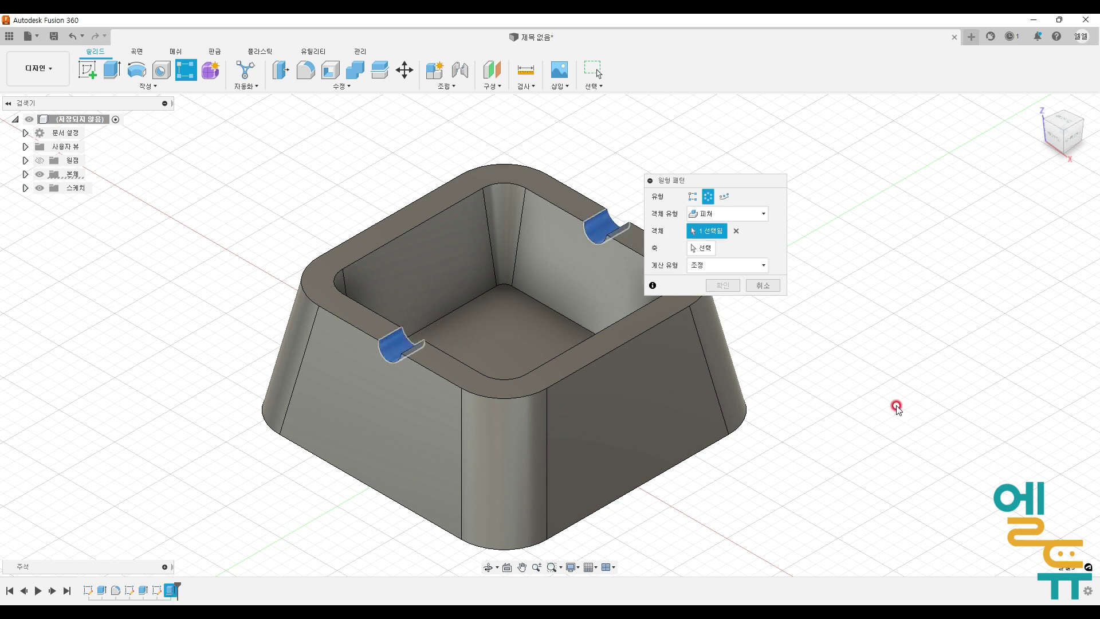
pyautogui.click(699, 252)
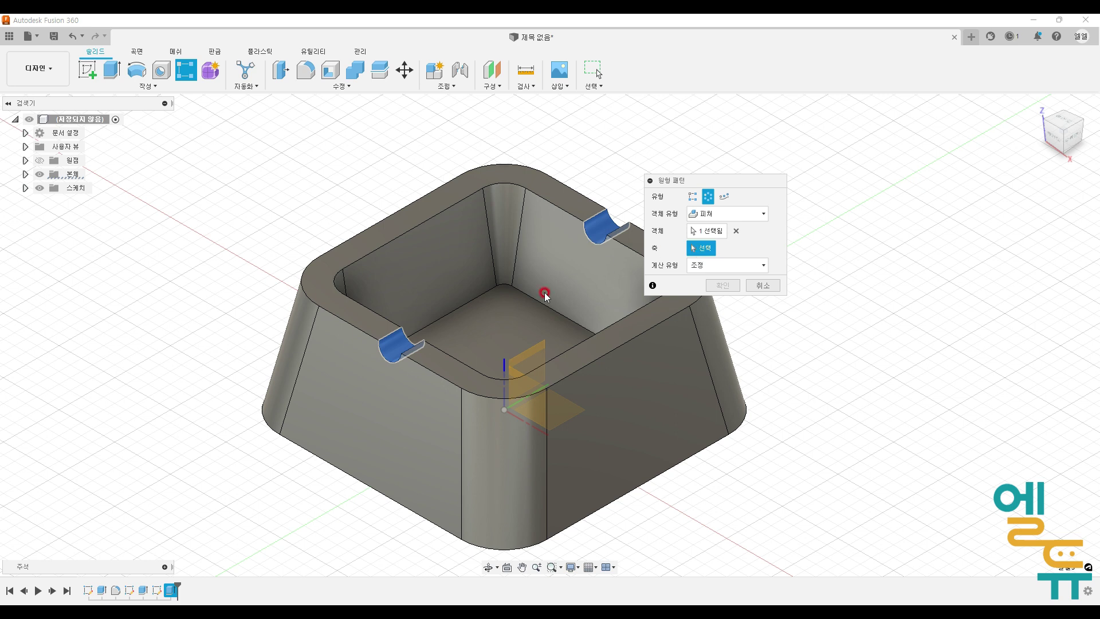
pyautogui.click(504, 365)
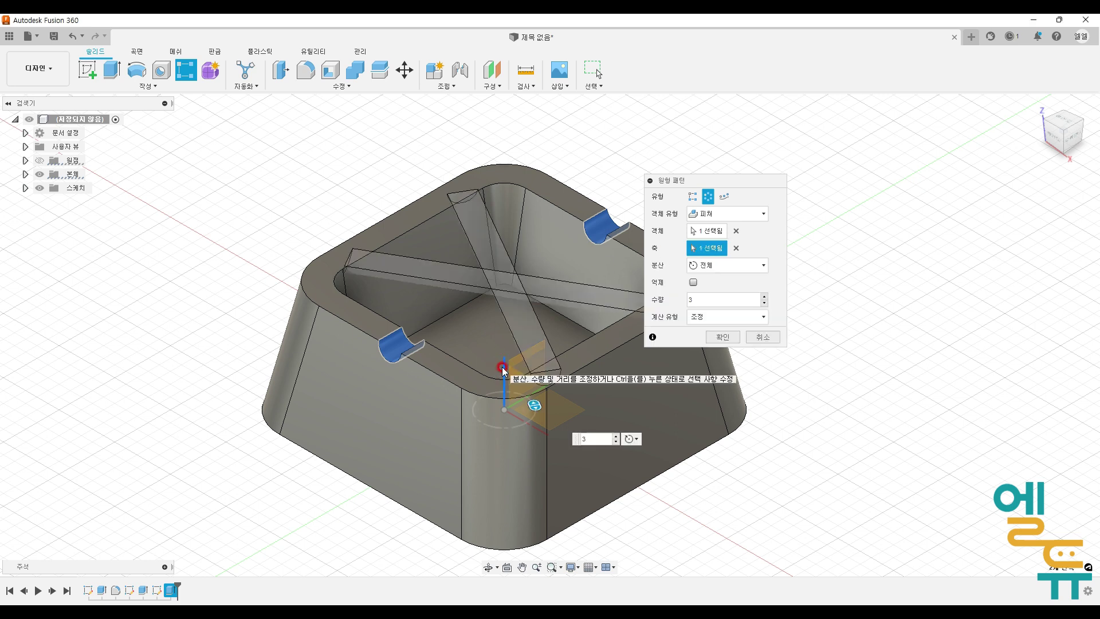
# - Finish the pattern with partial distribution, 90° angle and quantity 2
pyautogui.moveTo(694, 298); pyautogui.dragTo(670, 301)
pyautogui.write('2')
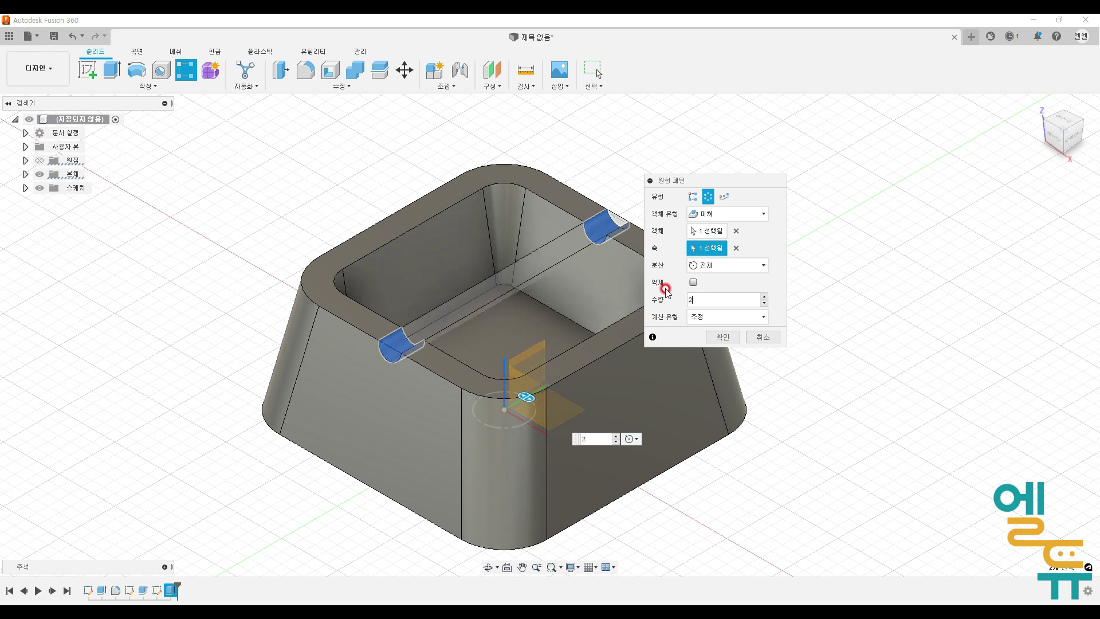
pyautogui.moveTo(626, 212); pyautogui.dragTo(314, 351)
pyautogui.moveTo(333, 190); pyautogui.dragTo(549, 358)
pyautogui.moveTo(542, 252); pyautogui.dragTo(460, 223)
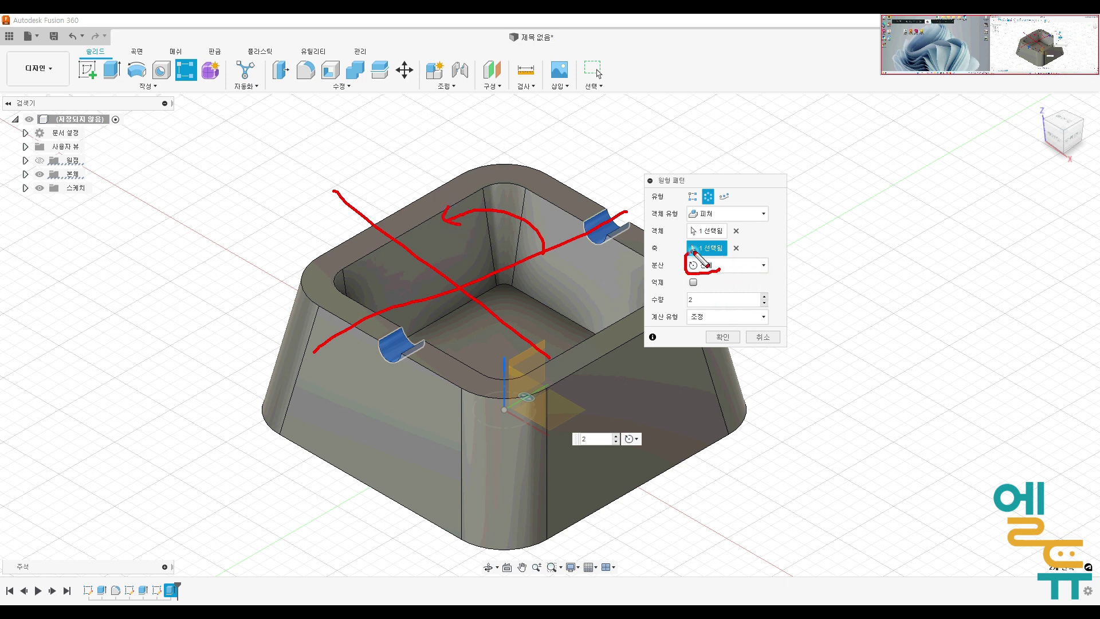
pyautogui.press('Escape')
pyautogui.click(734, 267)
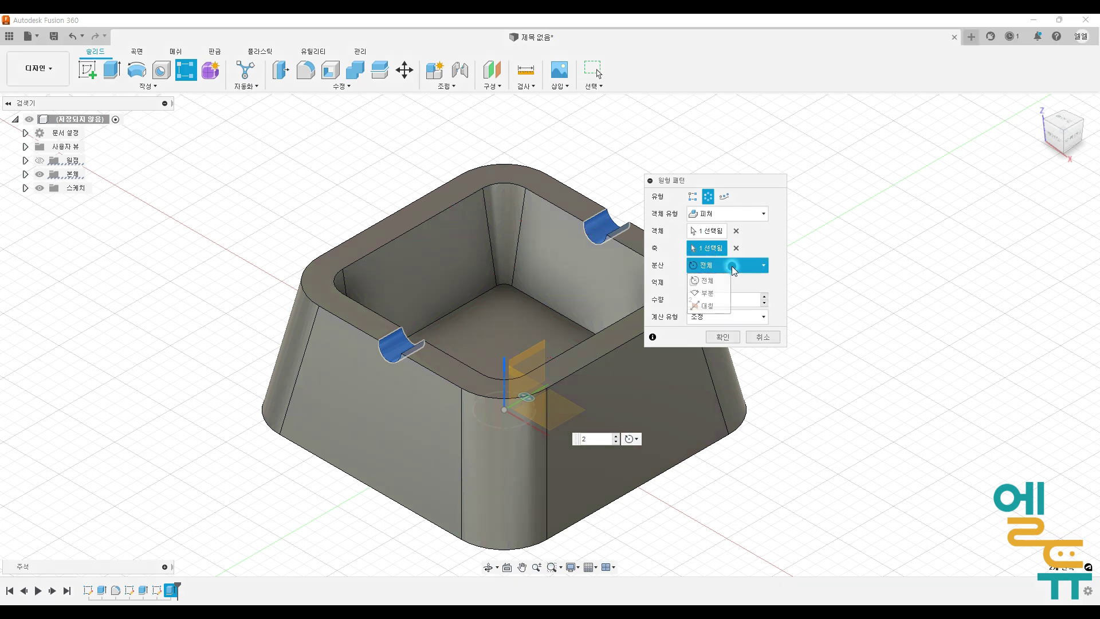
pyautogui.click(707, 292)
pyautogui.moveTo(720, 300); pyautogui.dragTo(663, 310)
pyautogui.write('90')
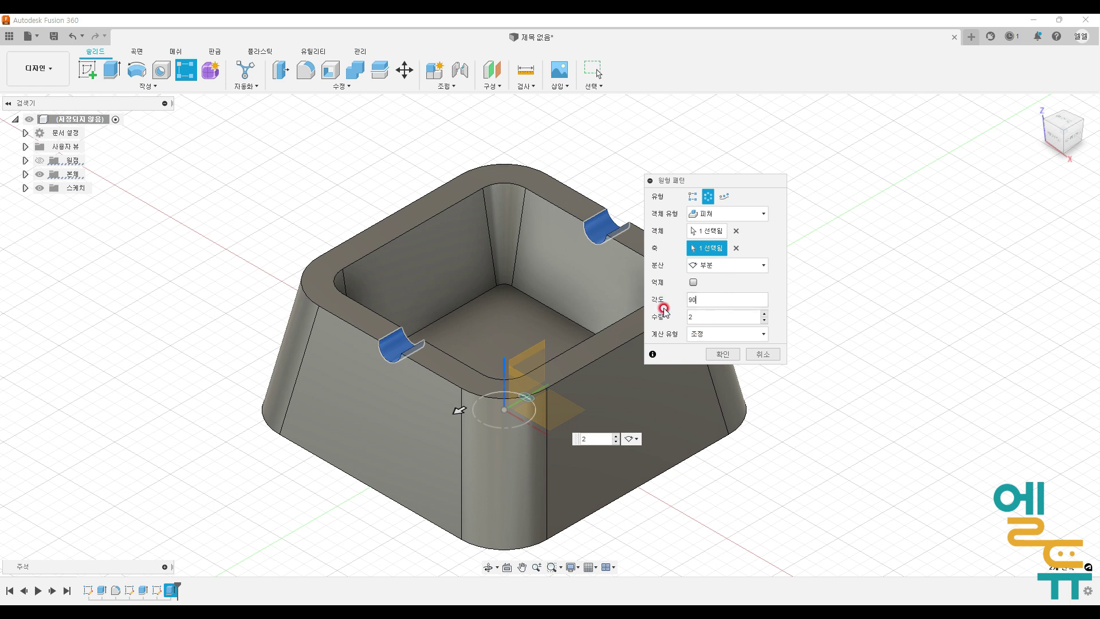
pyautogui.click(723, 314)
pyautogui.click(726, 350)
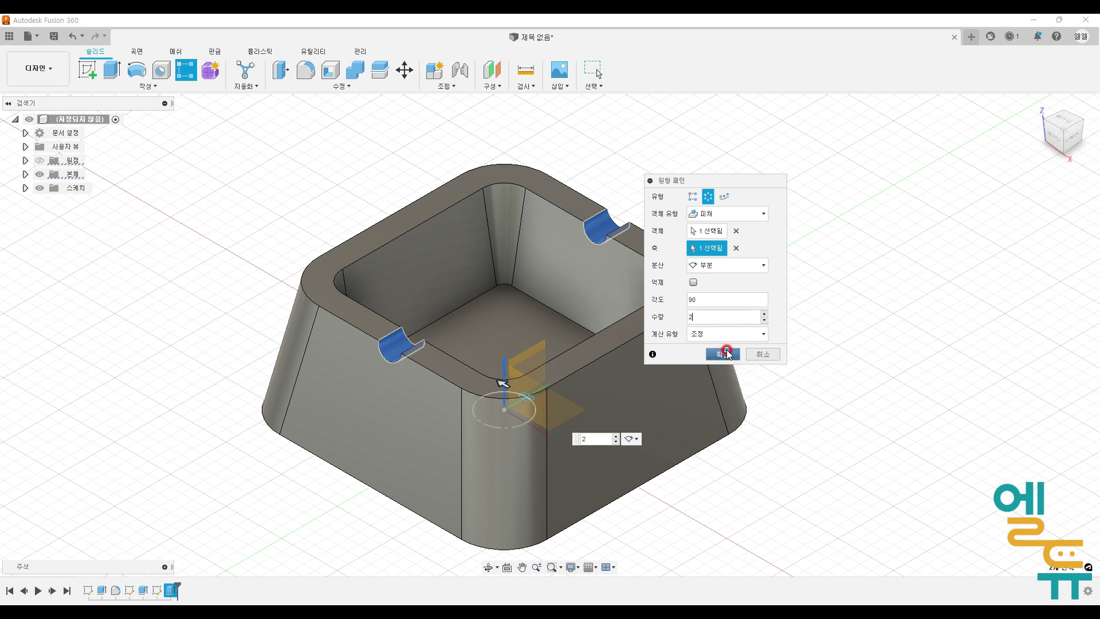
pyautogui.moveTo(799, 462)
pyautogui.mouseDown(button='middle')
pyautogui.moveTo(834, 398)
pyautogui.moveTo(826, 381)
pyautogui.moveTo(744, 454)
pyautogui.moveTo(736, 399)
pyautogui.moveTo(759, 412)
pyautogui.moveTo(768, 449)
pyautogui.moveTo(758, 462)
pyautogui.mouseUp(button='middle')
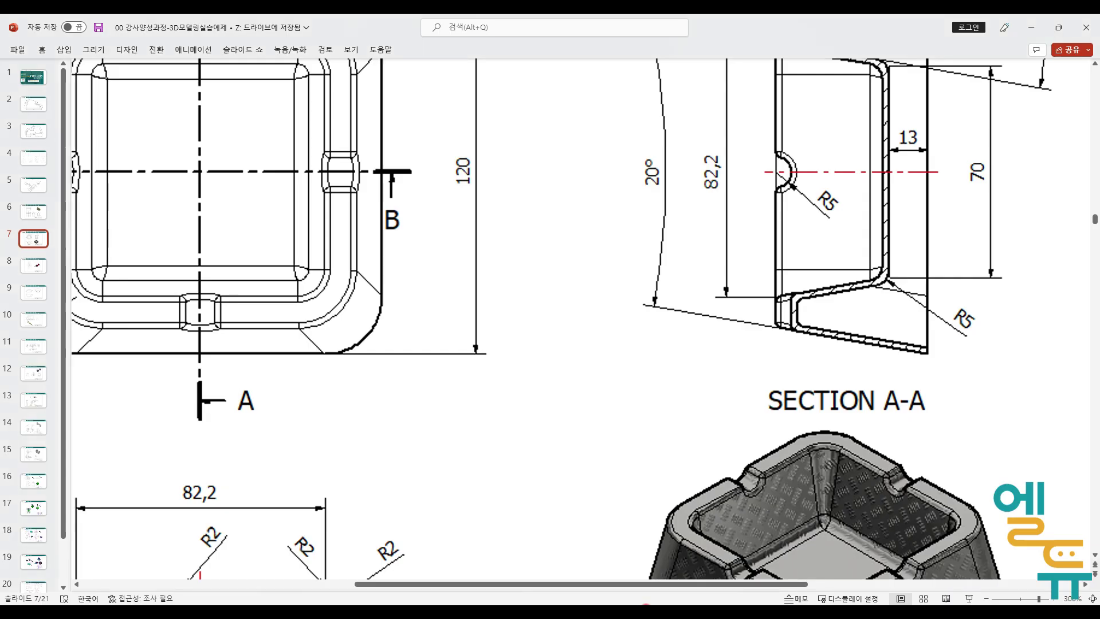
# - Zoom into the SECTION A-A view of the ashtray drawing on slide 7
pyautogui.click(647, 559)
pyautogui.keyDown('ctrl'); pyautogui.scroll(-3, 679, 318); pyautogui.keyUp('ctrl')
pyautogui.keyDown('ctrl'); pyautogui.scroll(-3, 680, 318); pyautogui.keyUp('ctrl')
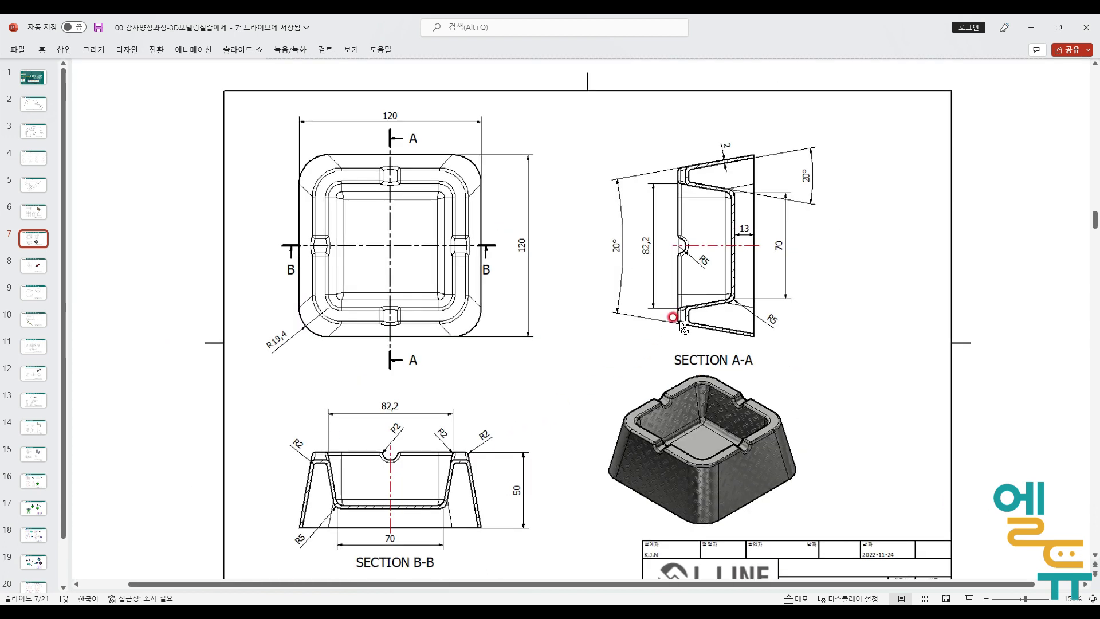
pyautogui.keyDown('ctrl'); pyautogui.scroll(3, 269, 533); pyautogui.keyUp('ctrl')
pyautogui.click(281, 512)
pyautogui.keyDown('ctrl'); pyautogui.scroll(-3, 554, 402); pyautogui.keyUp('ctrl')
pyautogui.keyDown('ctrl'); pyautogui.scroll(-2, 555, 402); pyautogui.keyUp('ctrl')
pyautogui.keyDown('ctrl'); pyautogui.scroll(5, 218, 546); pyautogui.keyUp('ctrl')
pyautogui.keyDown('ctrl'); pyautogui.scroll(3, 218, 545); pyautogui.keyUp('ctrl')
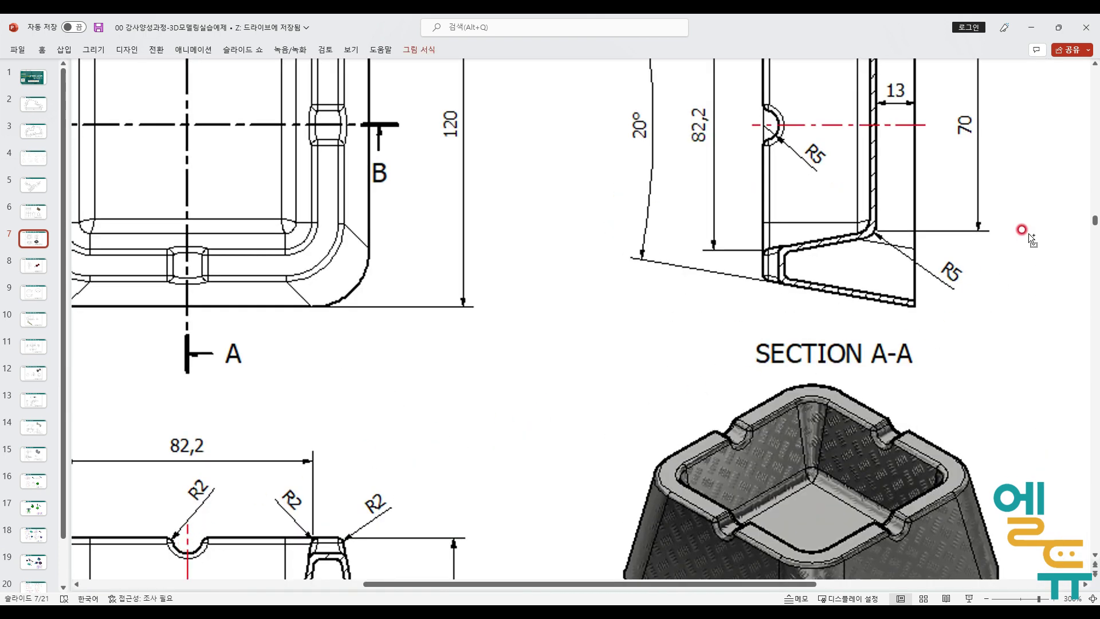
pyautogui.keyDown('ctrl'); pyautogui.scroll(3, 1029, 233); pyautogui.keyUp('ctrl')
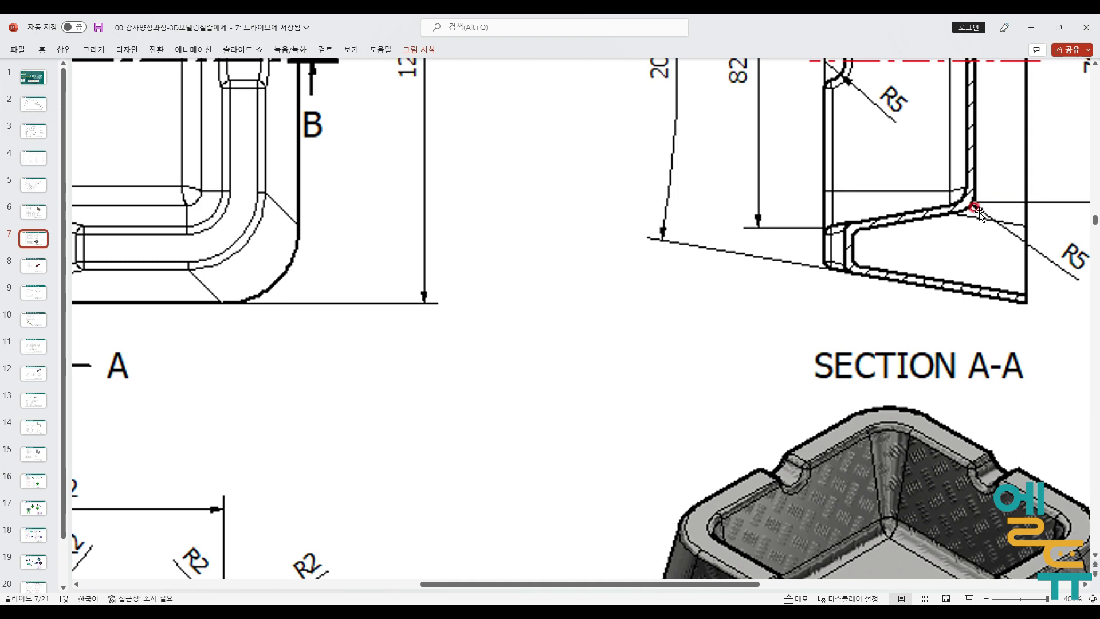
# - Mark the R3 fillet and 2 mm wall thickness in red ink, then clear it
pyautogui.moveTo(897, 191)
pyautogui.mouseDown()
pyautogui.moveTo(897, 235)
pyautogui.moveTo(923, 230)
pyautogui.moveTo(914, 205)
pyautogui.moveTo(878, 192)
pyautogui.mouseUp()
pyautogui.moveTo(1072, 286)
pyautogui.mouseDown()
pyautogui.moveTo(1077, 223)
pyautogui.moveTo(1095, 252)
pyautogui.moveTo(1075, 291)
pyautogui.mouseUp()
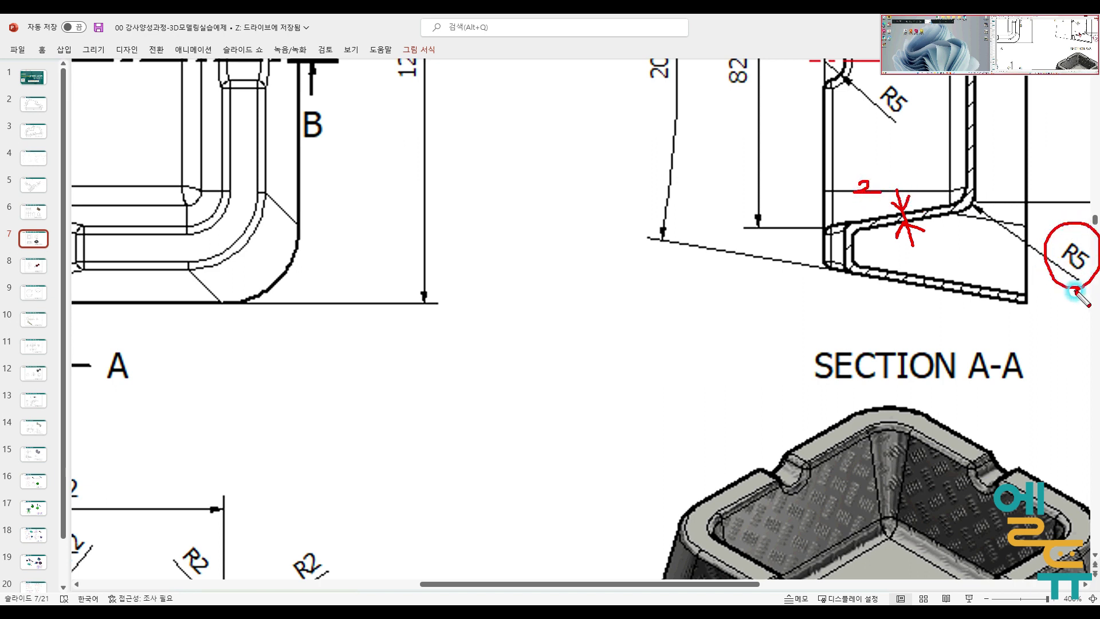
pyautogui.moveTo(918, 150); pyautogui.dragTo(962, 195)
pyautogui.moveTo(876, 134)
pyautogui.mouseDown()
pyautogui.moveTo(882, 158)
pyautogui.moveTo(902, 160)
pyautogui.mouseUp()
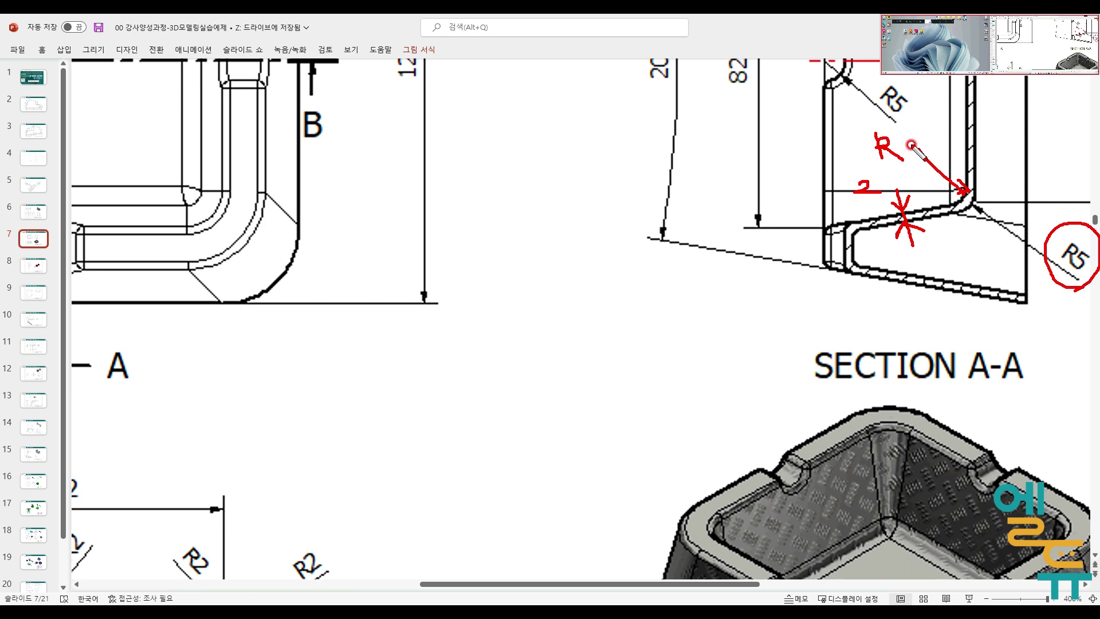
pyautogui.moveTo(895, 135)
pyautogui.mouseDown()
pyautogui.moveTo(912, 143)
pyautogui.moveTo(898, 153)
pyautogui.mouseUp()
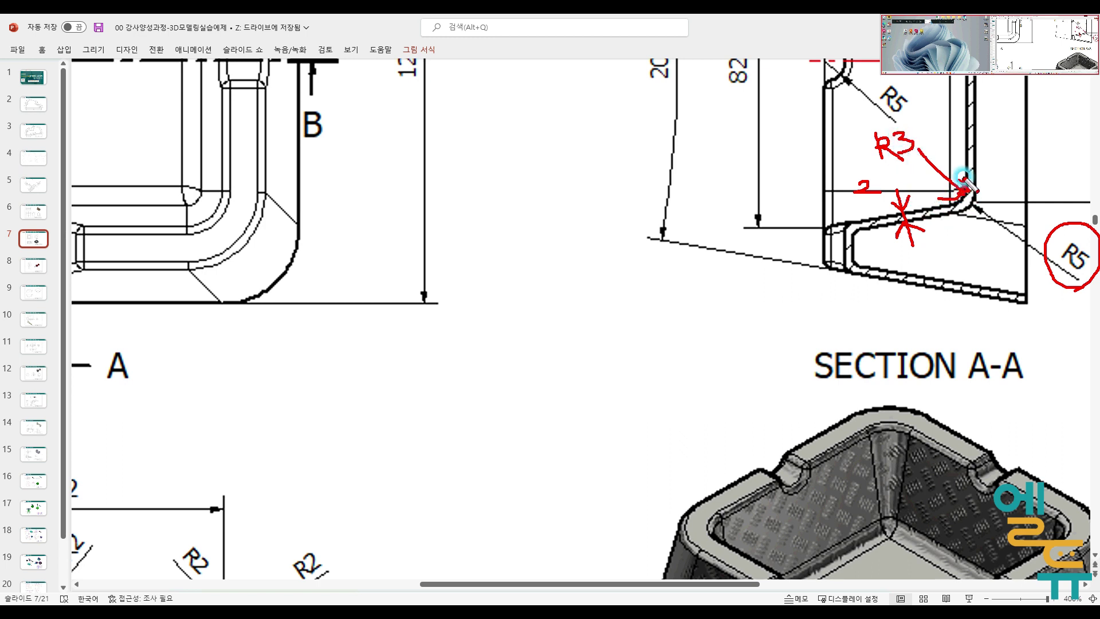
pyautogui.moveTo(965, 171); pyautogui.dragTo(937, 198)
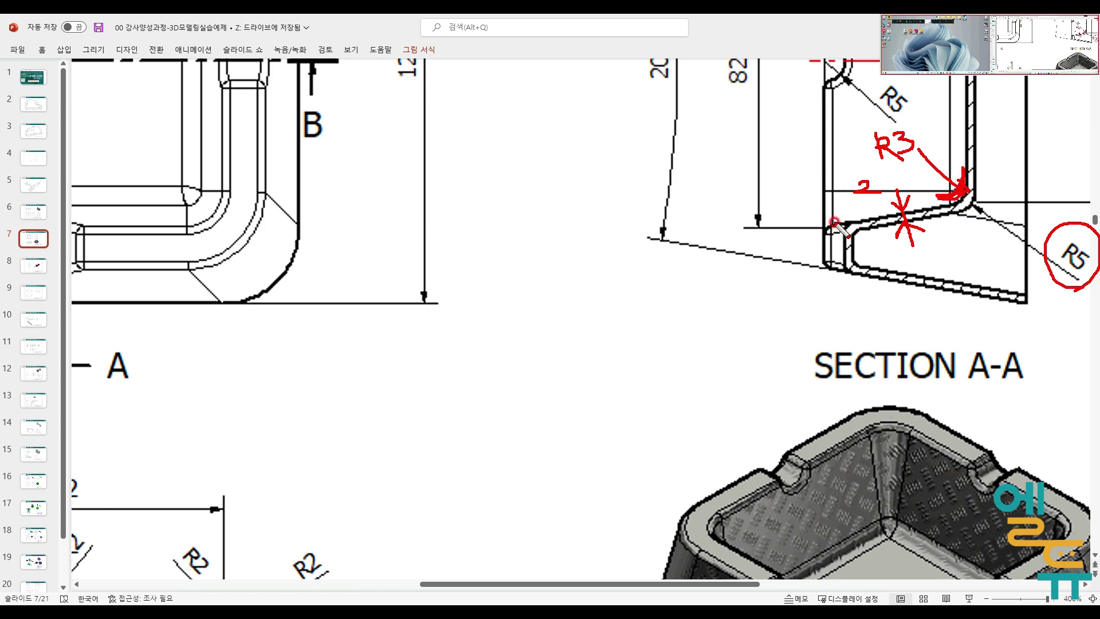
pyautogui.moveTo(832, 223); pyautogui.dragTo(832, 267)
pyautogui.rightClick(583, 293)
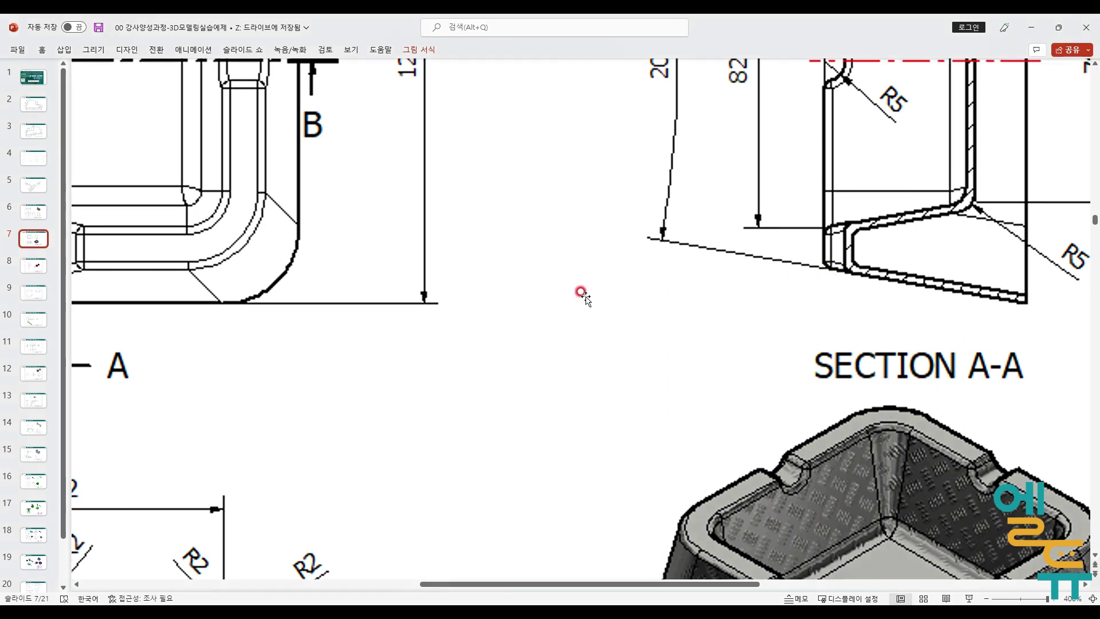
pyautogui.keyDown('ctrl'); pyautogui.scroll(-5, 748, 345); pyautogui.keyUp('ctrl')
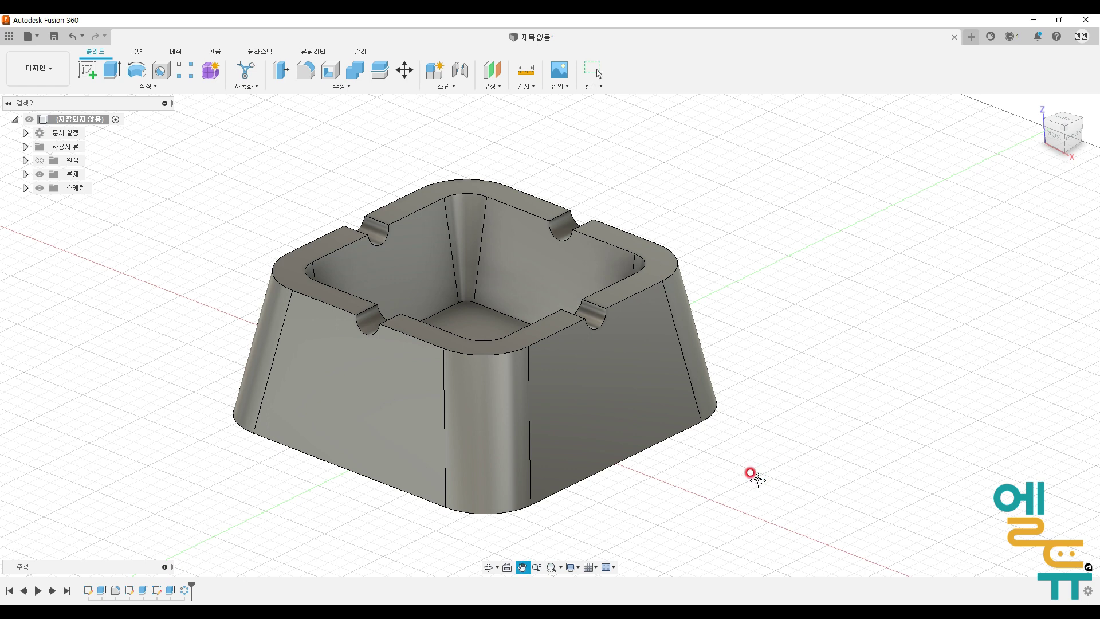
# - Fillet the inner floor edge loop with a 3 mm radius
pyautogui.moveTo(754, 475); pyautogui.dragTo(754, 487, button='middle')
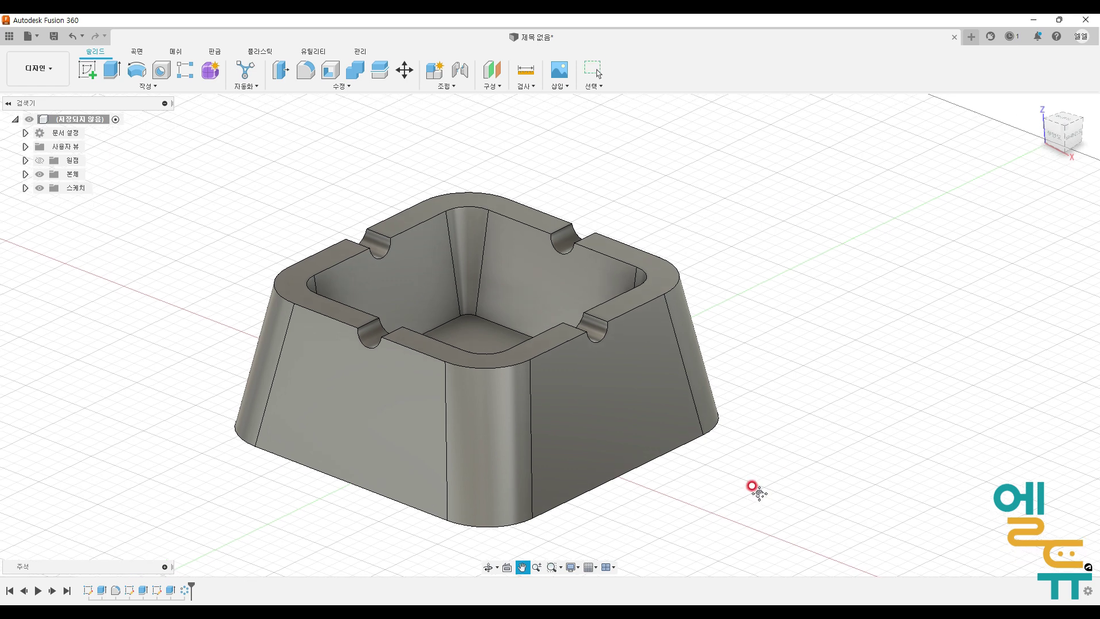
pyautogui.click(300, 77)
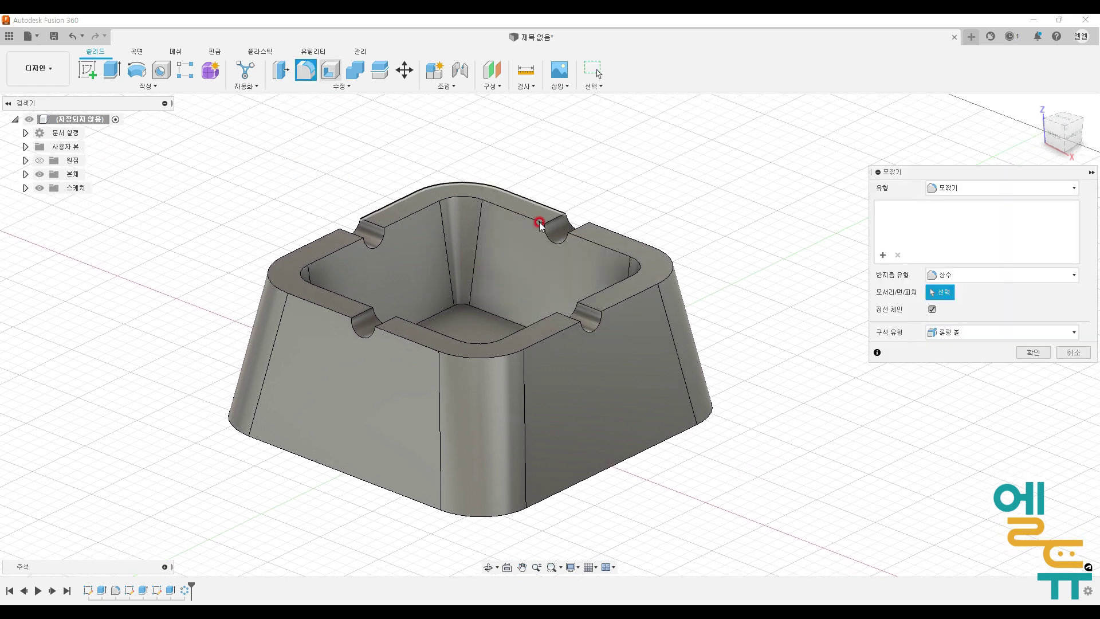
pyautogui.click(466, 305)
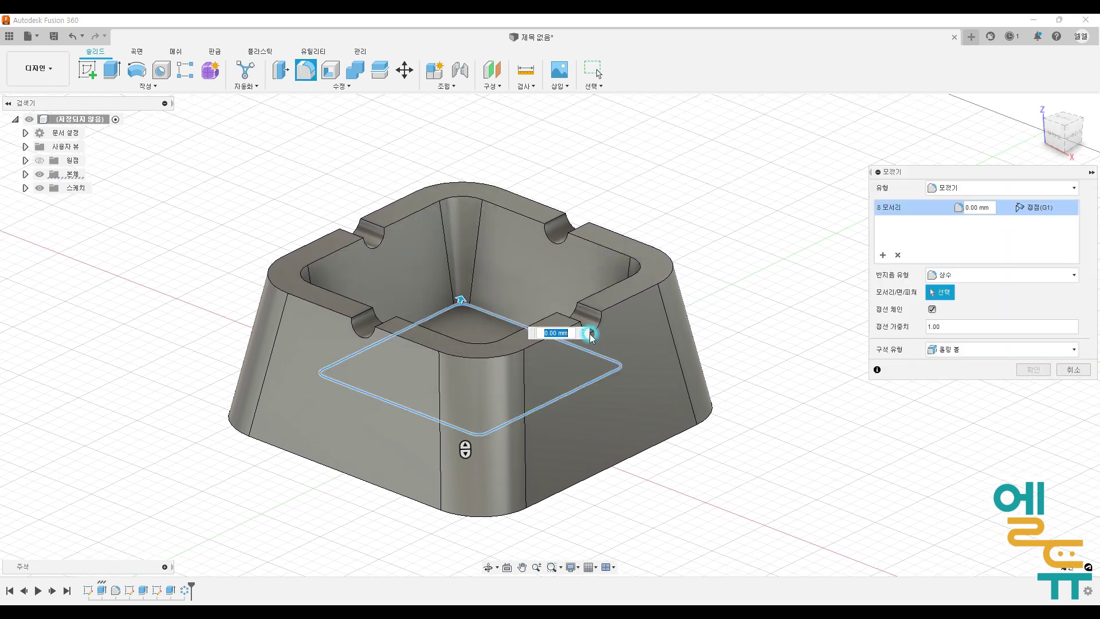
pyautogui.write('3')
pyautogui.press('Return')
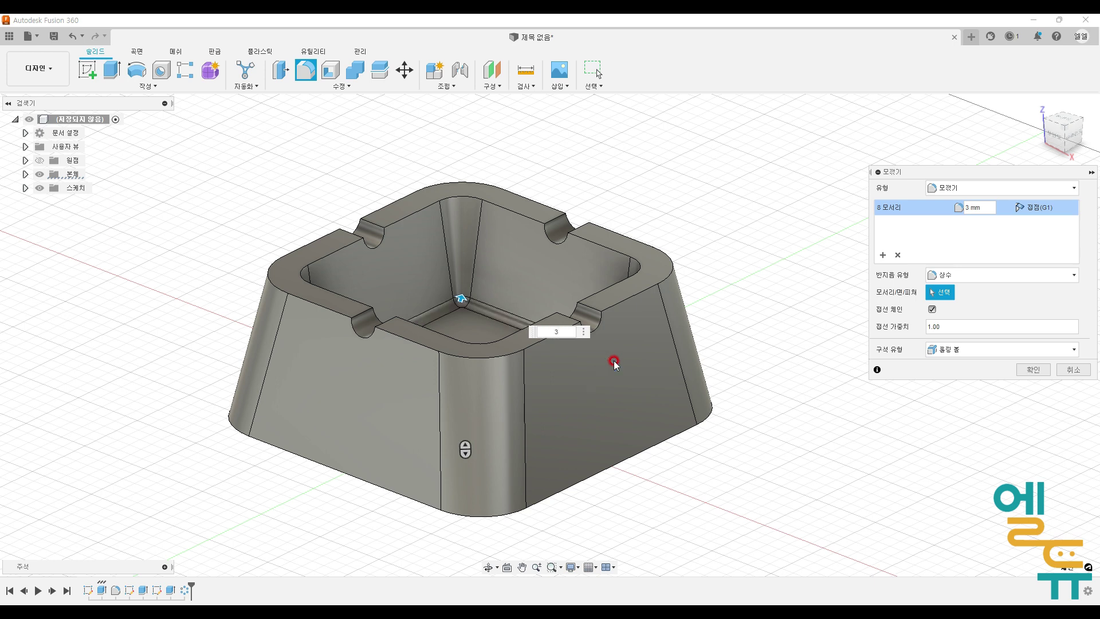
# - Add the rim and notch faces as a 2 mm fillet set and apply the fillet
pyautogui.click(883, 254)
pyautogui.click(425, 189)
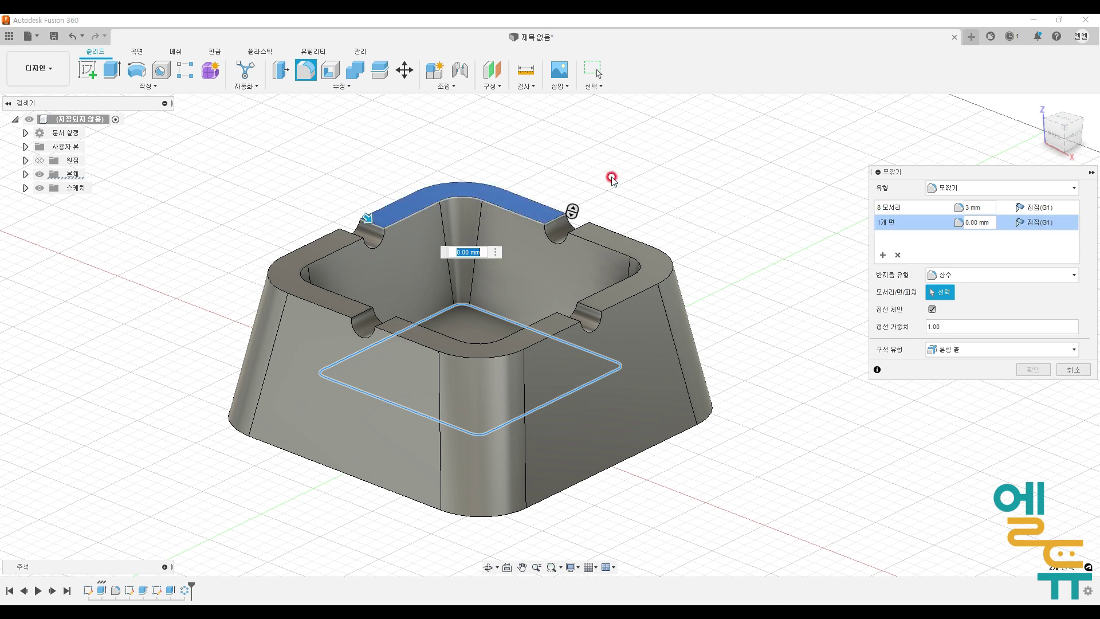
pyautogui.click(611, 241)
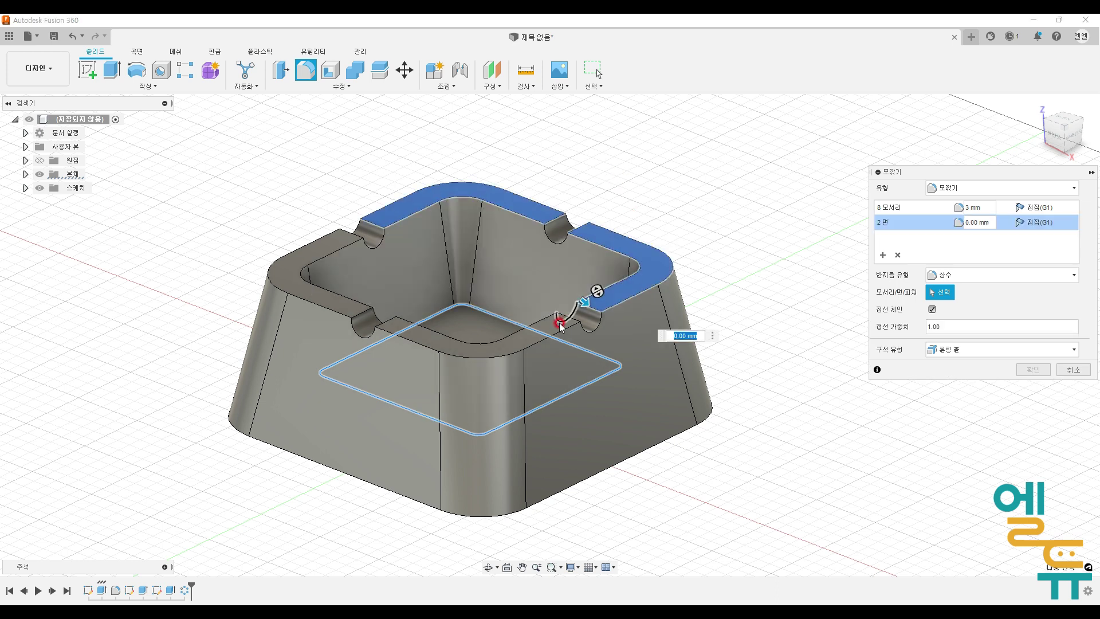
pyautogui.click(519, 343)
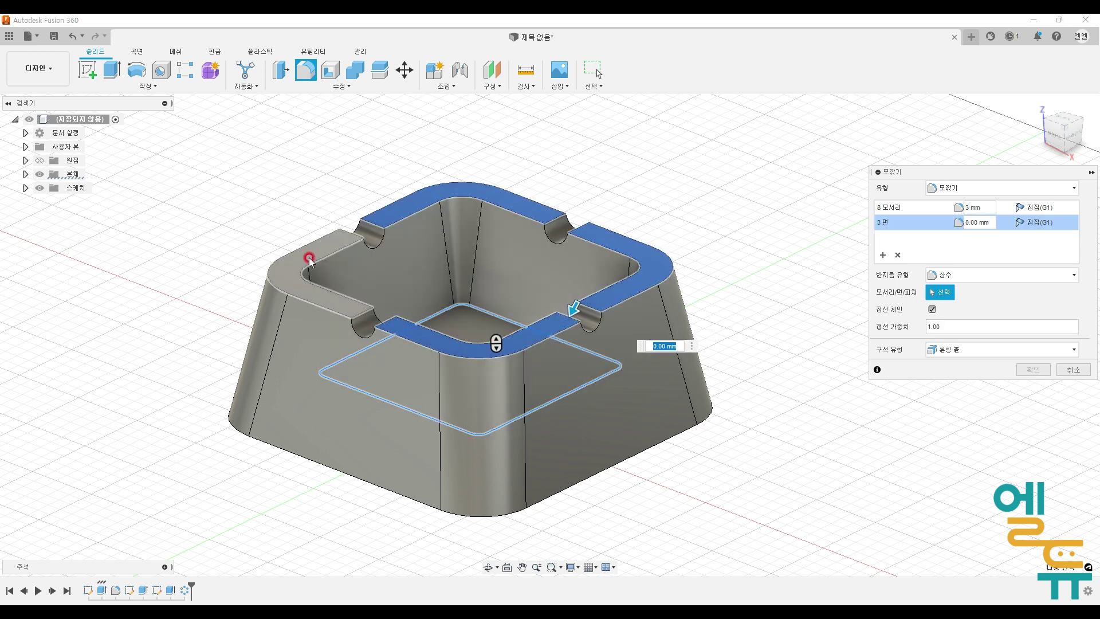
pyautogui.click(309, 259)
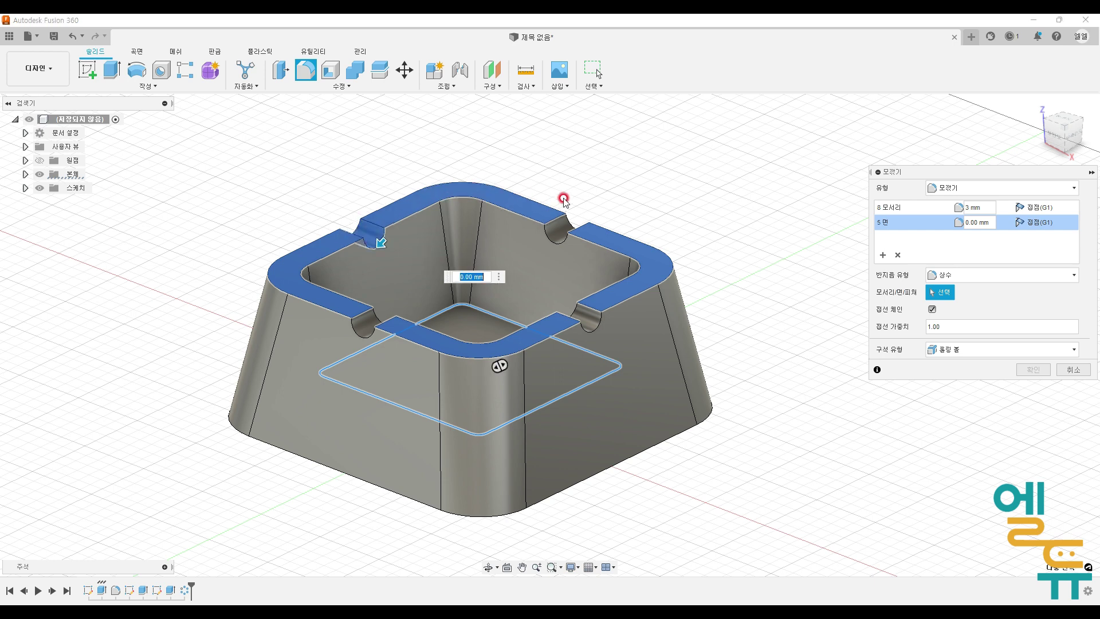
pyautogui.click(574, 299)
pyautogui.click(365, 321)
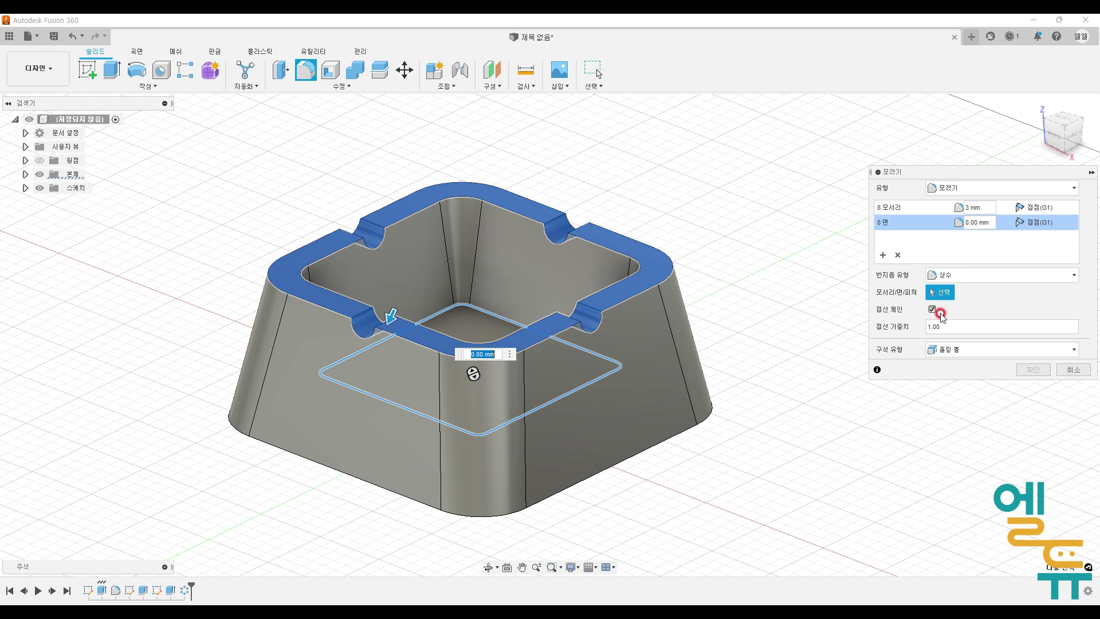
pyautogui.write('2')
pyautogui.press('Return')
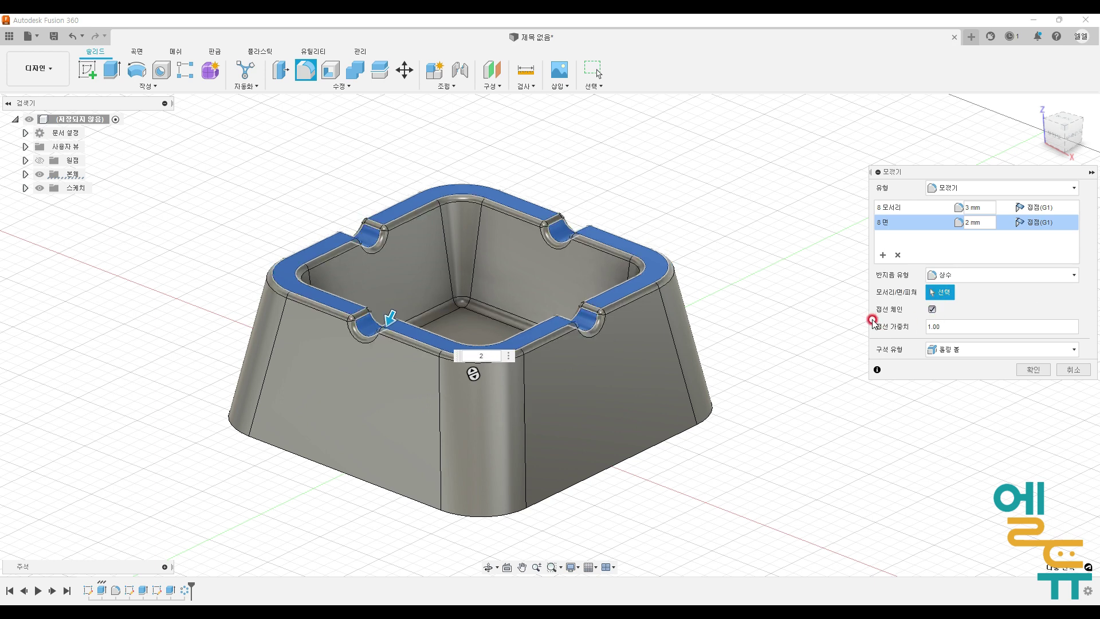
pyautogui.moveTo(761, 405); pyautogui.dragTo(744, 380, button='middle')
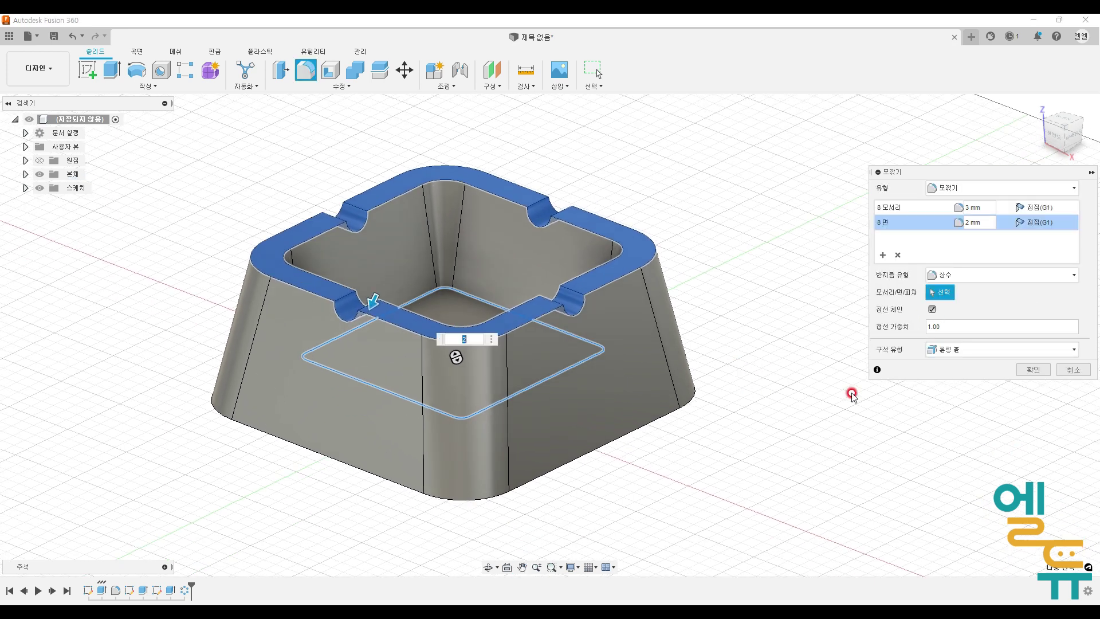
pyautogui.click(1031, 371)
# - Shell the body open at its bottom face with 2 mm inner thickness
pyautogui.moveTo(733, 428)
pyautogui.keyDown('shift'); pyautogui.mouseDown(button='middle')
pyautogui.moveTo(736, 471)
pyautogui.moveTo(746, 366)
pyautogui.mouseUp(button='middle'); pyautogui.keyUp('shift')
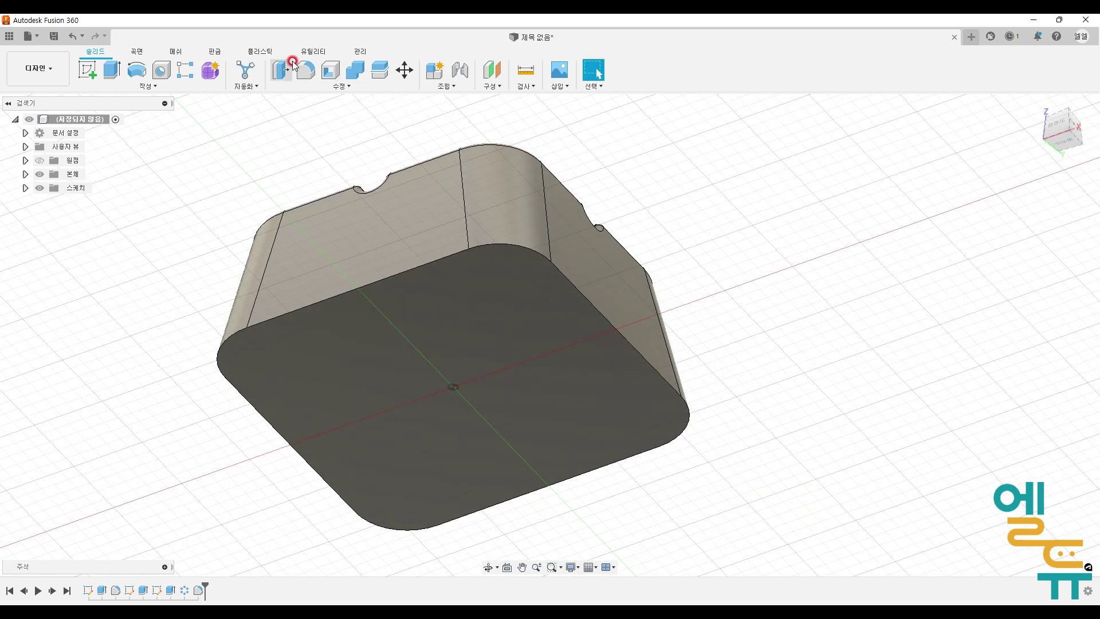
pyautogui.click(331, 75)
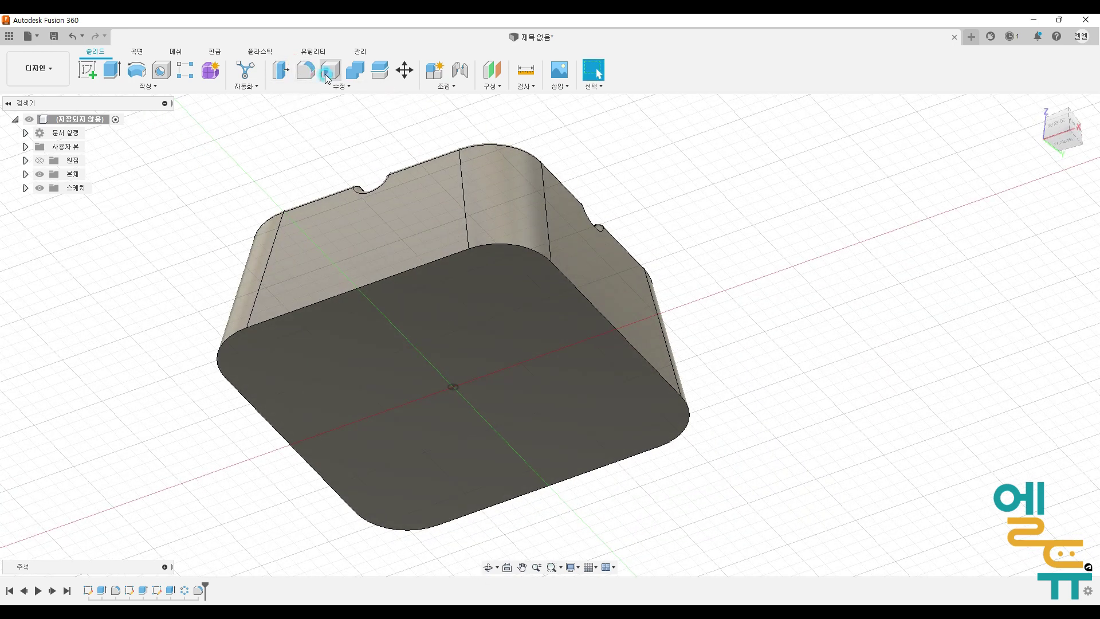
pyautogui.click(435, 421)
pyautogui.write('2')
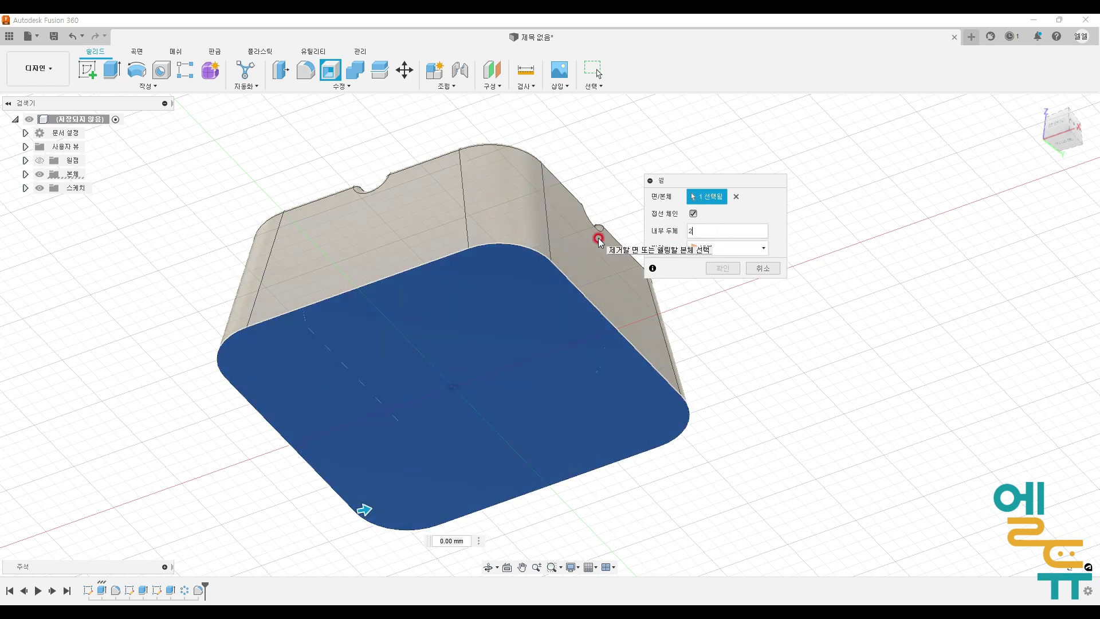
pyautogui.click(721, 268)
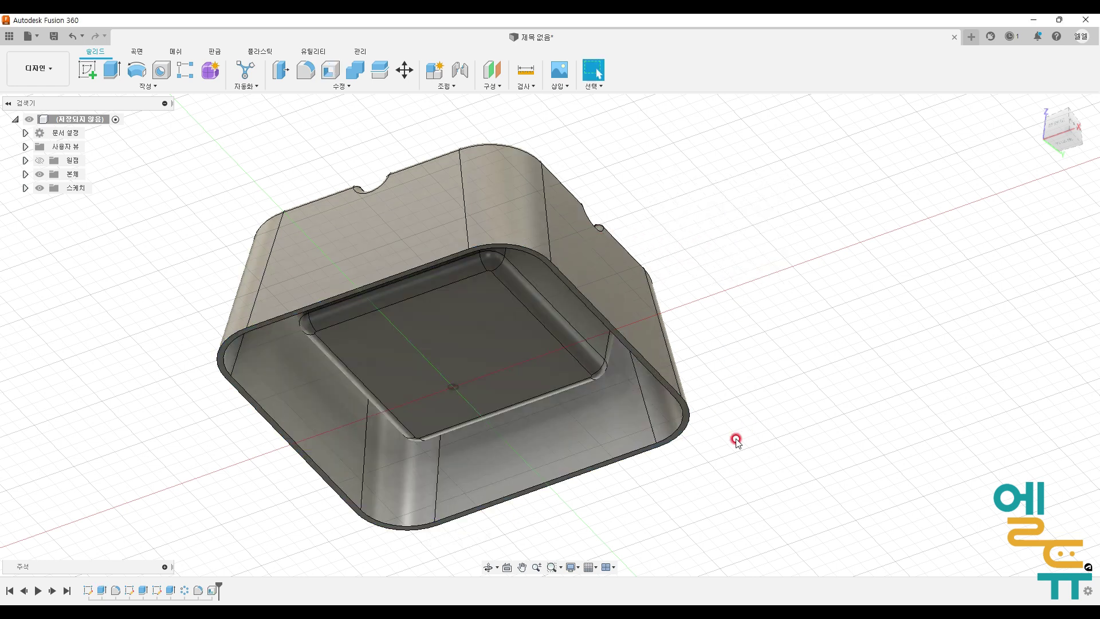
pyautogui.moveTo(702, 475)
pyautogui.keyDown('shift'); pyautogui.mouseDown(button='middle')
pyautogui.moveTo(714, 399)
pyautogui.moveTo(713, 411)
pyautogui.mouseUp(button='middle'); pyautogui.keyUp('shift')
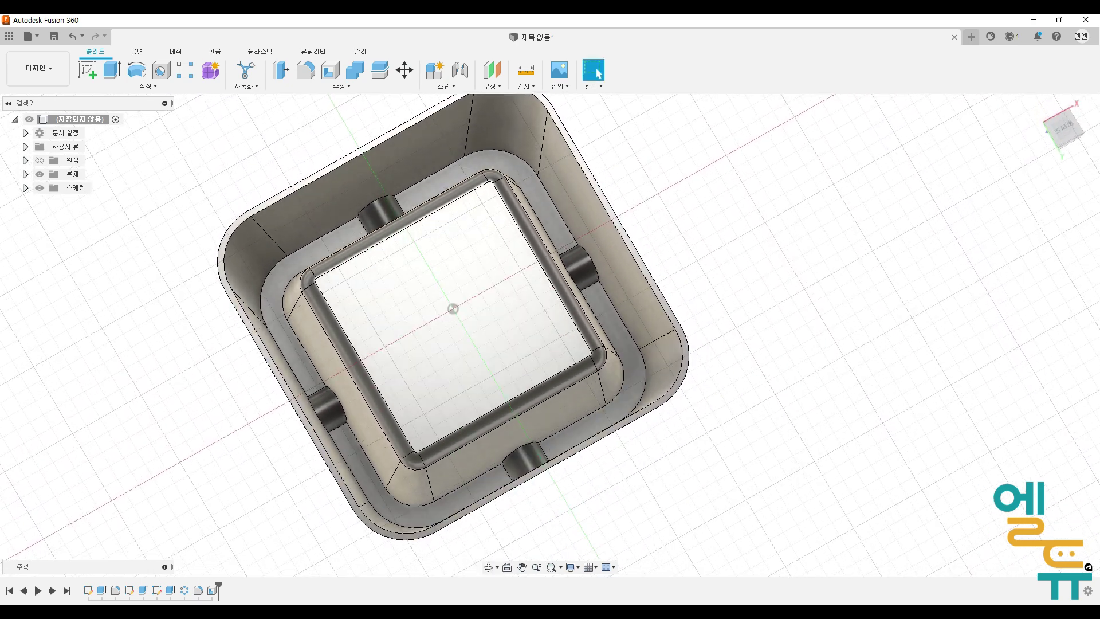
pyautogui.click(397, 202)
pyautogui.click(793, 252)
# - Select the eight inner ledge faces for fillet and preview a 2 mm radius
pyautogui.click(306, 69)
pyautogui.moveTo(718, 238); pyautogui.dragTo(676, 270, button='middle')
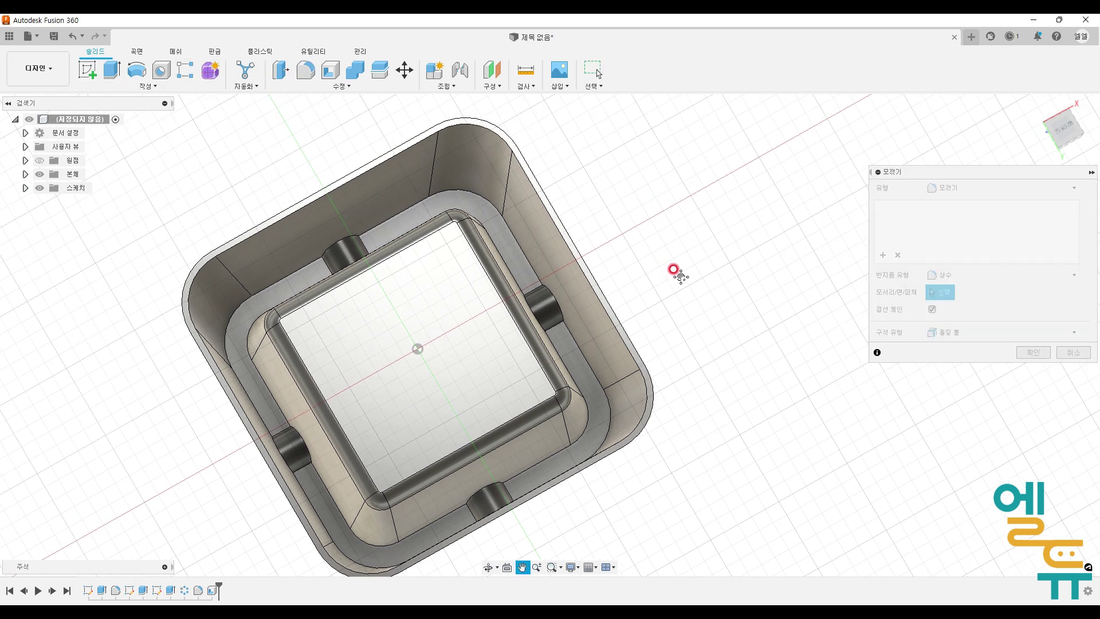
pyautogui.click(474, 203)
pyautogui.click(299, 279)
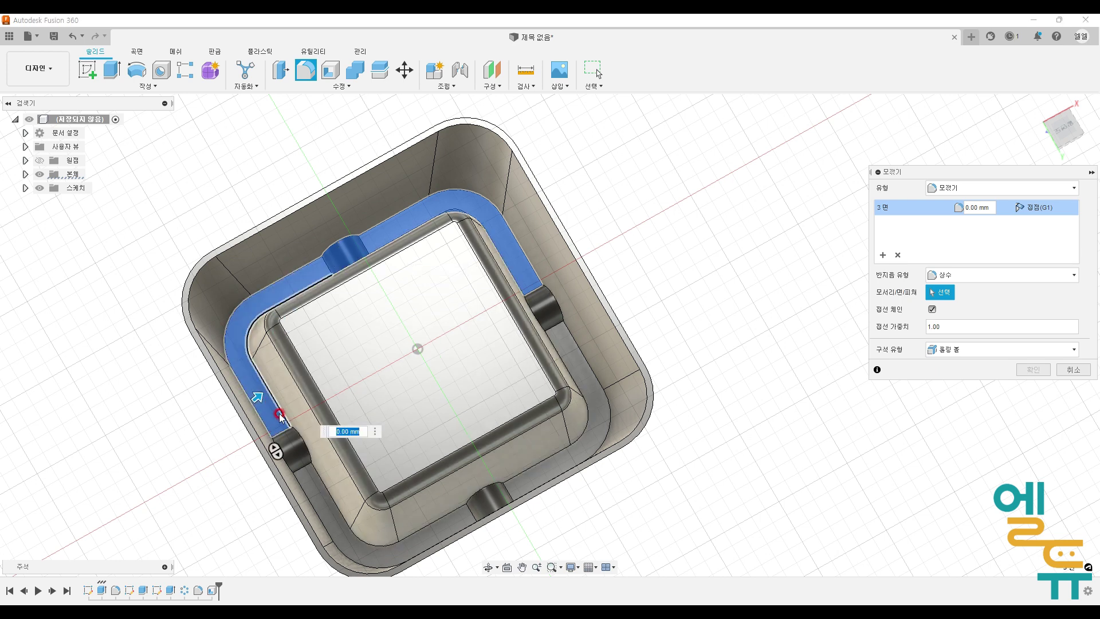
pyautogui.click(304, 491)
pyautogui.click(493, 504)
pyautogui.click(539, 477)
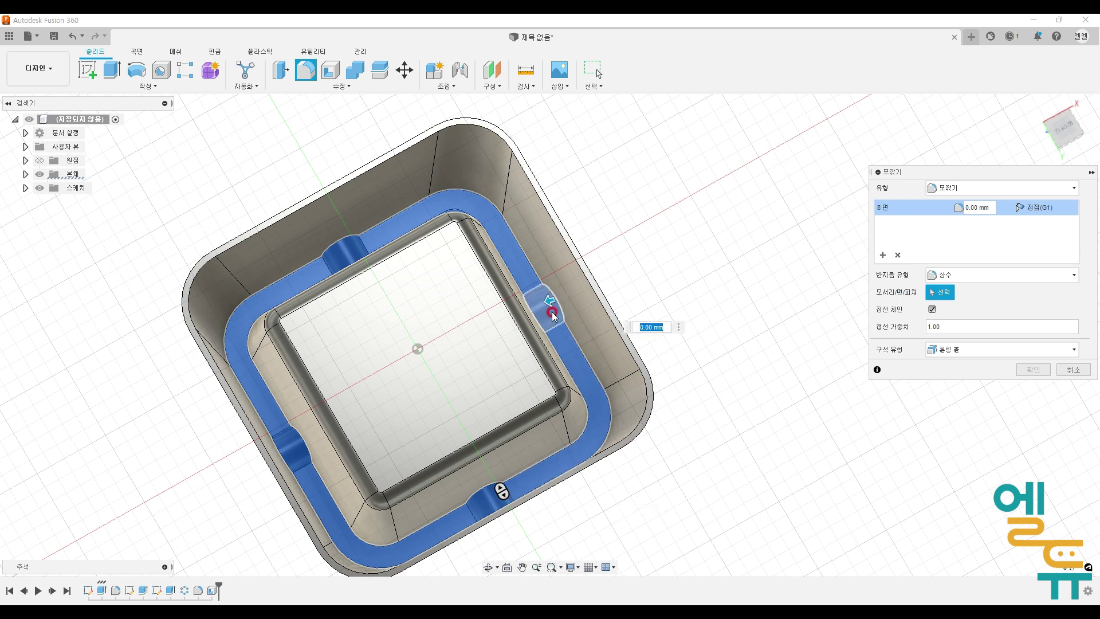
pyautogui.write('2')
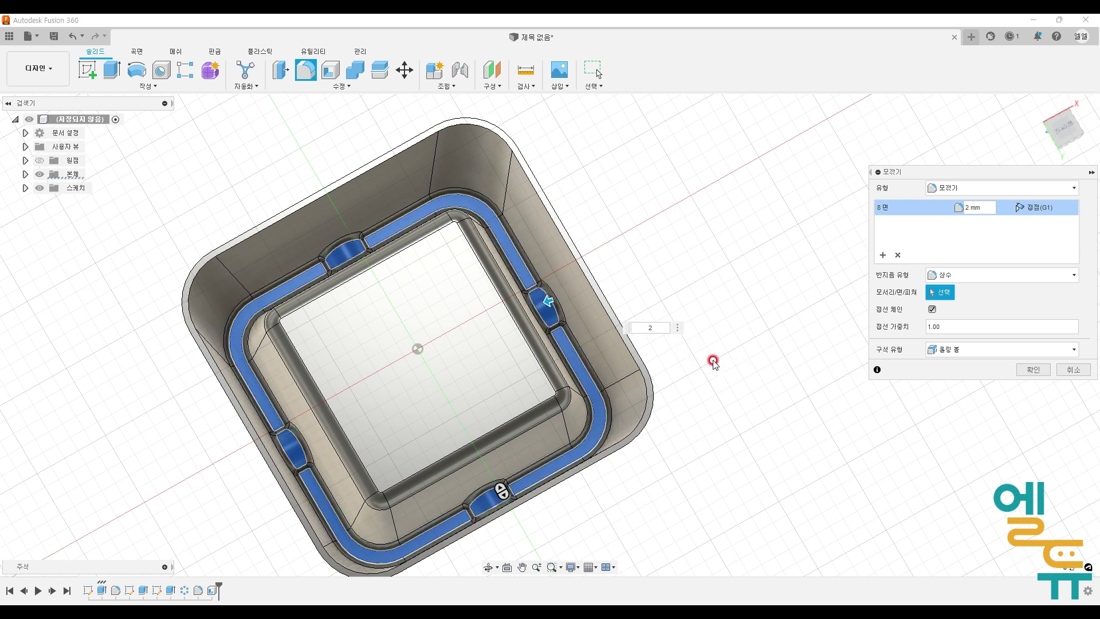
pyautogui.keyDown('shift'); pyautogui.moveTo(738, 401); pyautogui.dragTo(761, 393, button='middle'); pyautogui.keyUp('shift')
# - Apply the 2 mm ledge fillet and return to the home isometric view
pyautogui.click(1017, 371)
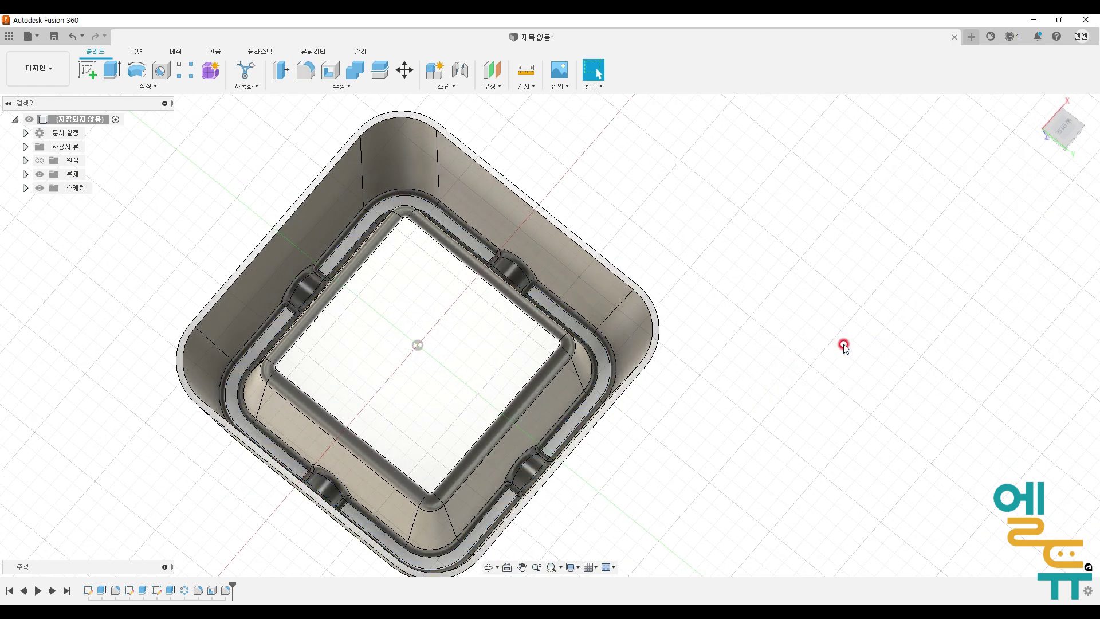
pyautogui.click(1038, 105)
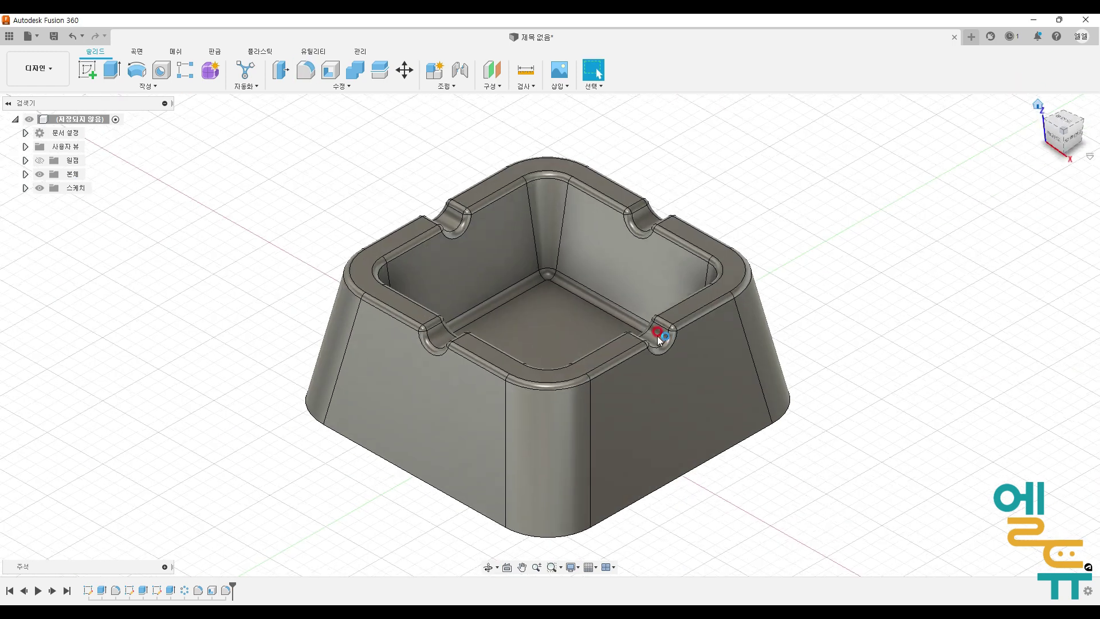
pyautogui.keyDown('shift'); pyautogui.moveTo(859, 452); pyautogui.dragTo(761, 368, button='middle'); pyautogui.keyUp('shift')
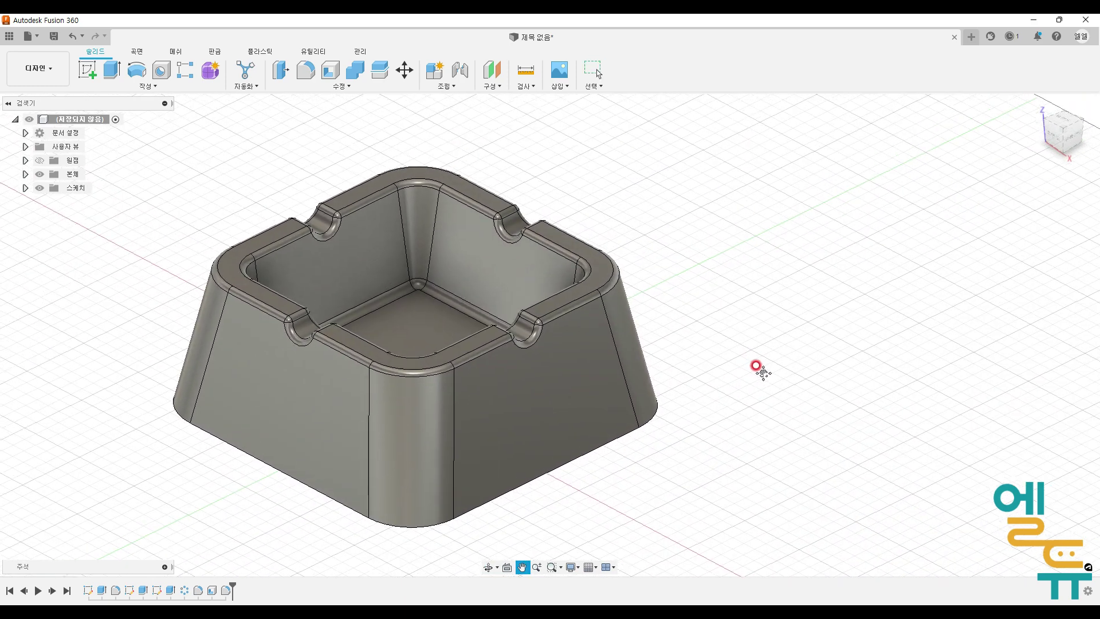
pyautogui.click(493, 86)
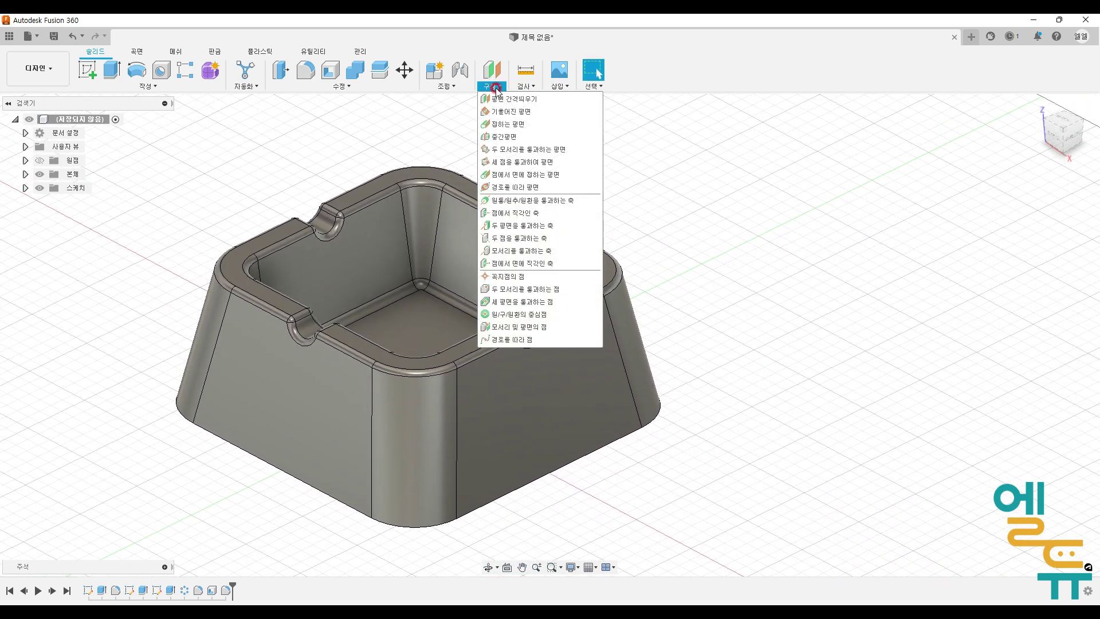
# - Section the ashtray along the origin plane and zoom in from the Right view
pyautogui.click(525, 86)
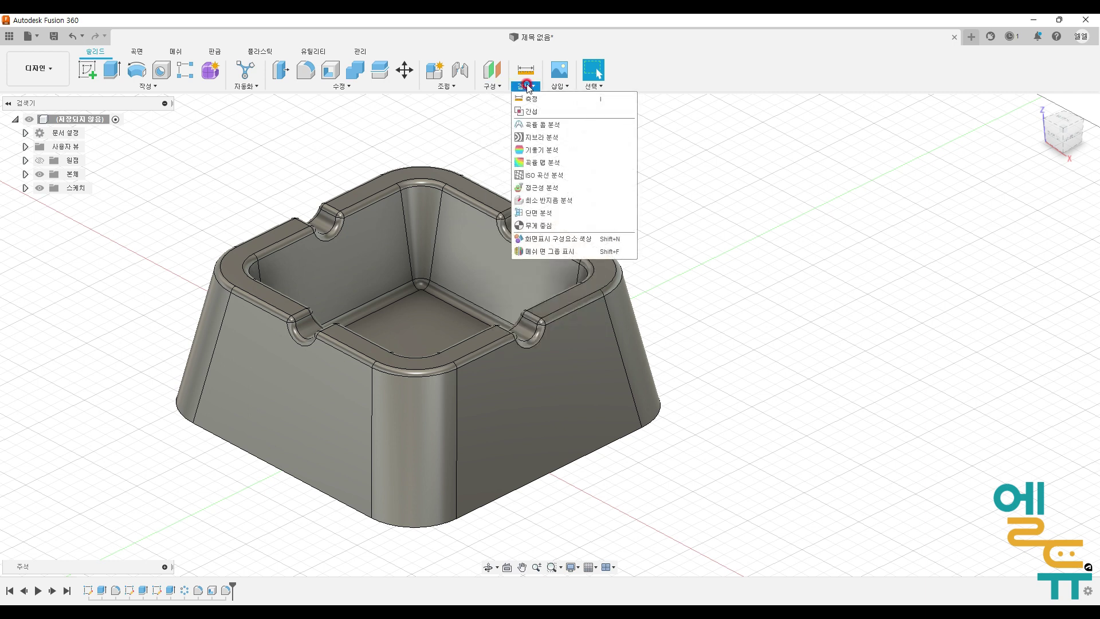
pyautogui.click(539, 213)
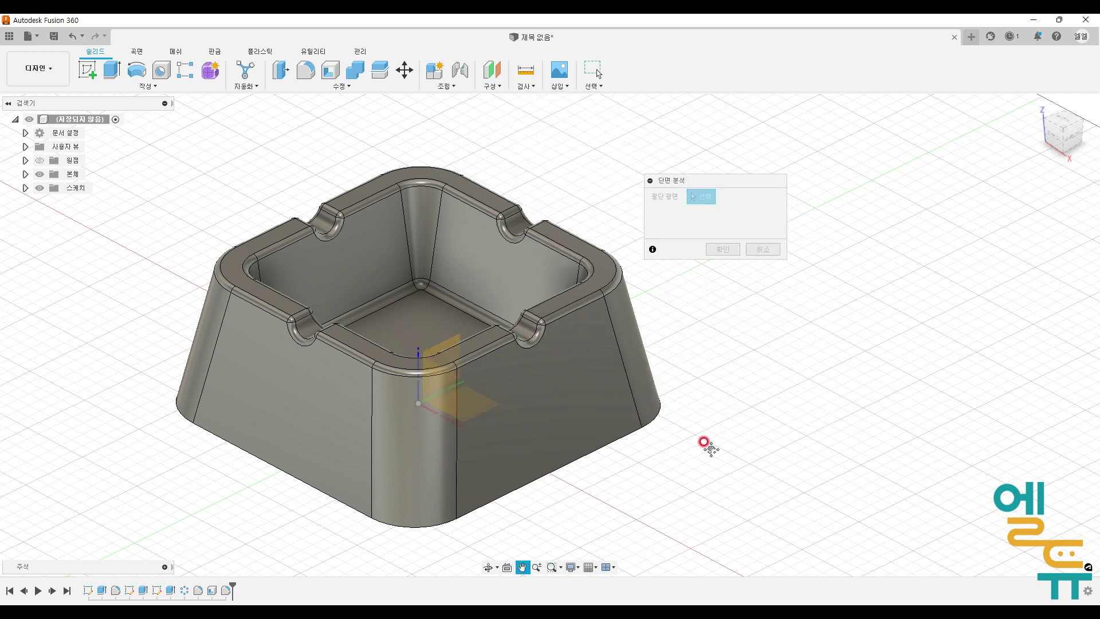
pyautogui.moveTo(706, 445); pyautogui.dragTo(738, 448)
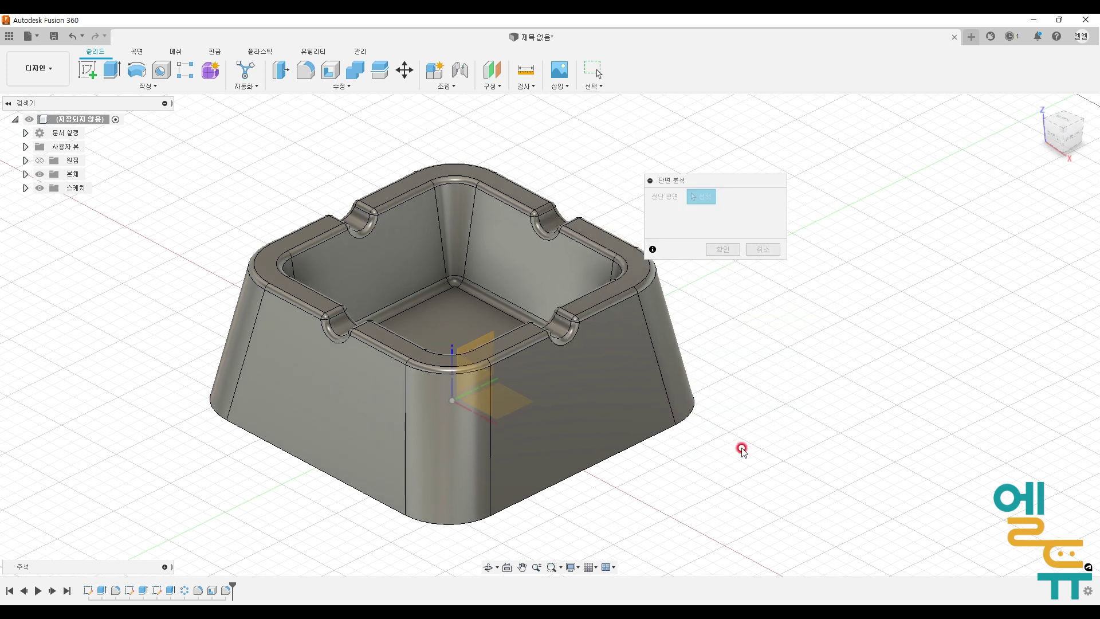
pyautogui.click(471, 345)
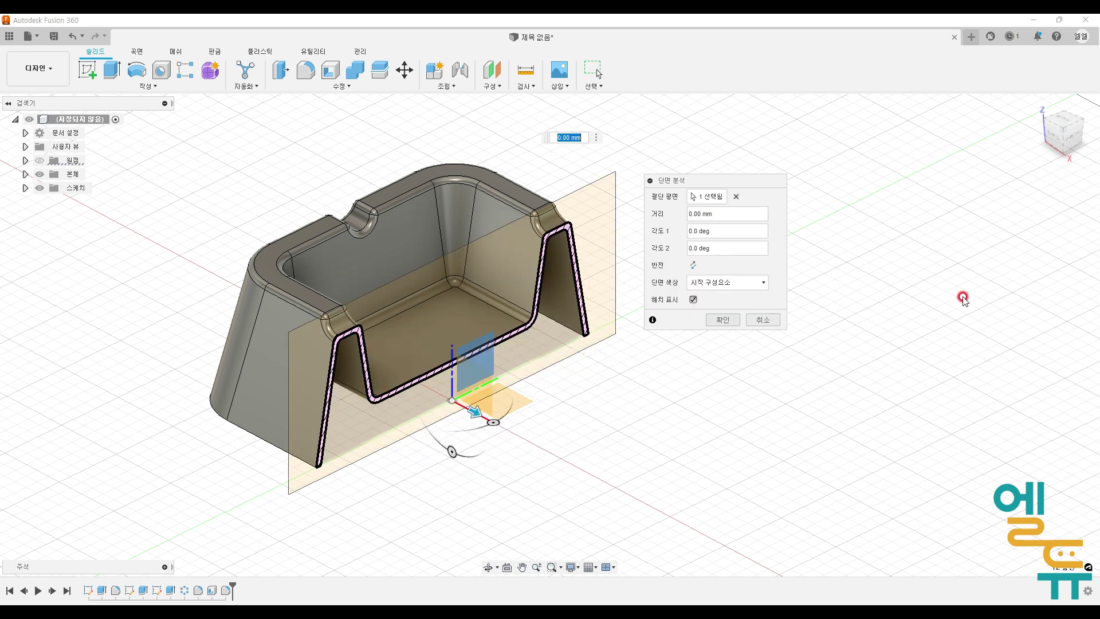
pyautogui.click(1073, 138)
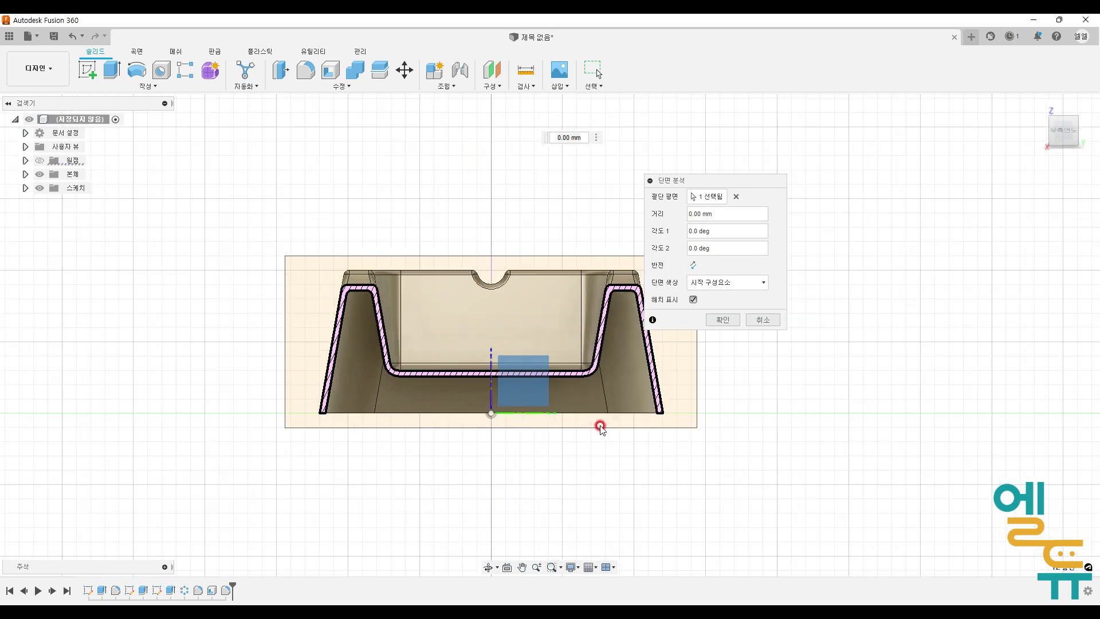
pyautogui.scroll(2, 596, 418)
pyautogui.scroll(2, 501, 347)
pyautogui.scroll(1, 413, 316)
pyautogui.moveTo(413, 317); pyautogui.dragTo(435, 300, button='middle')
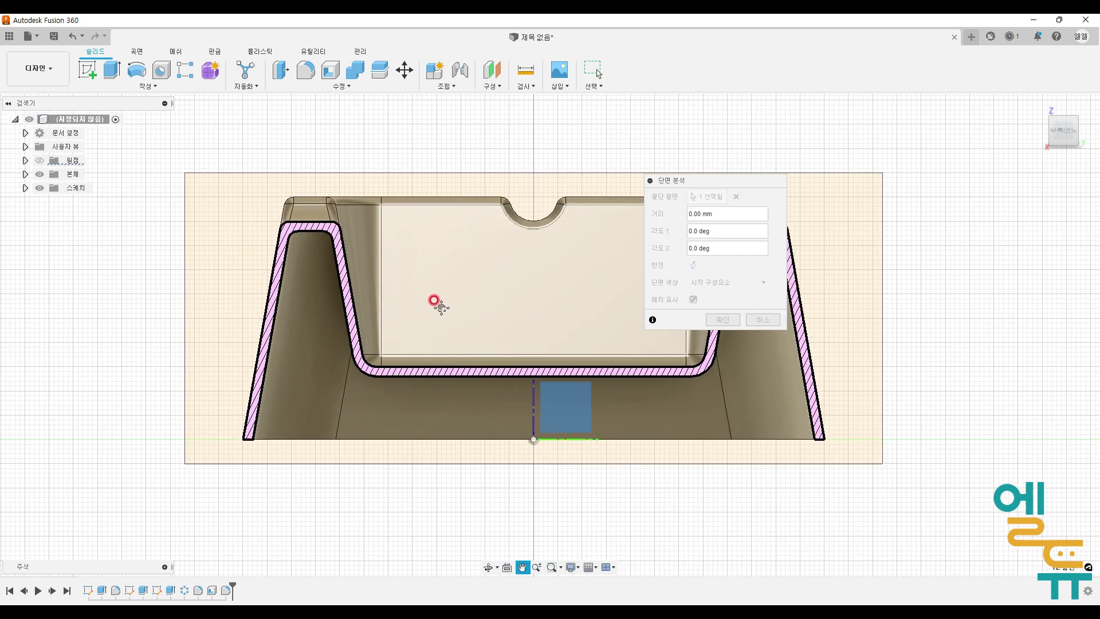
pyautogui.scroll(2, 362, 354)
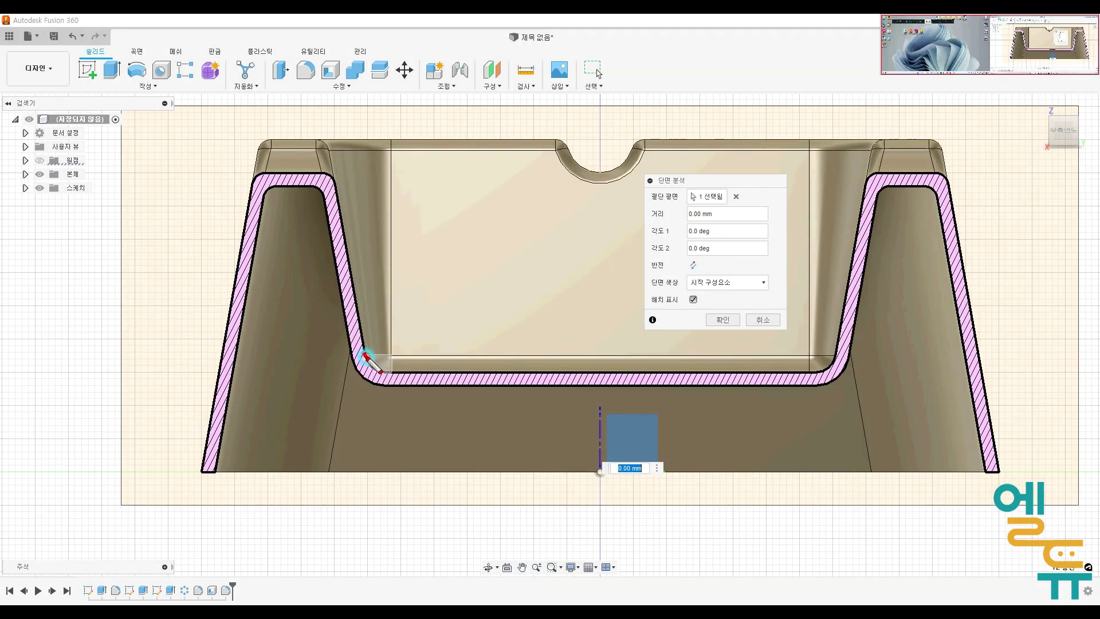
# - Ink-annotate the section with R3, R5, R2 fillet radii and wall-thickness arrows
pyautogui.moveTo(383, 323)
pyautogui.mouseDown()
pyautogui.moveTo(387, 351)
pyautogui.moveTo(422, 330)
pyautogui.moveTo(456, 421)
pyautogui.moveTo(442, 397)
pyautogui.mouseUp()
pyautogui.moveTo(452, 385)
pyautogui.mouseDown()
pyautogui.moveTo(470, 400)
pyautogui.moveTo(453, 374)
pyautogui.mouseUp()
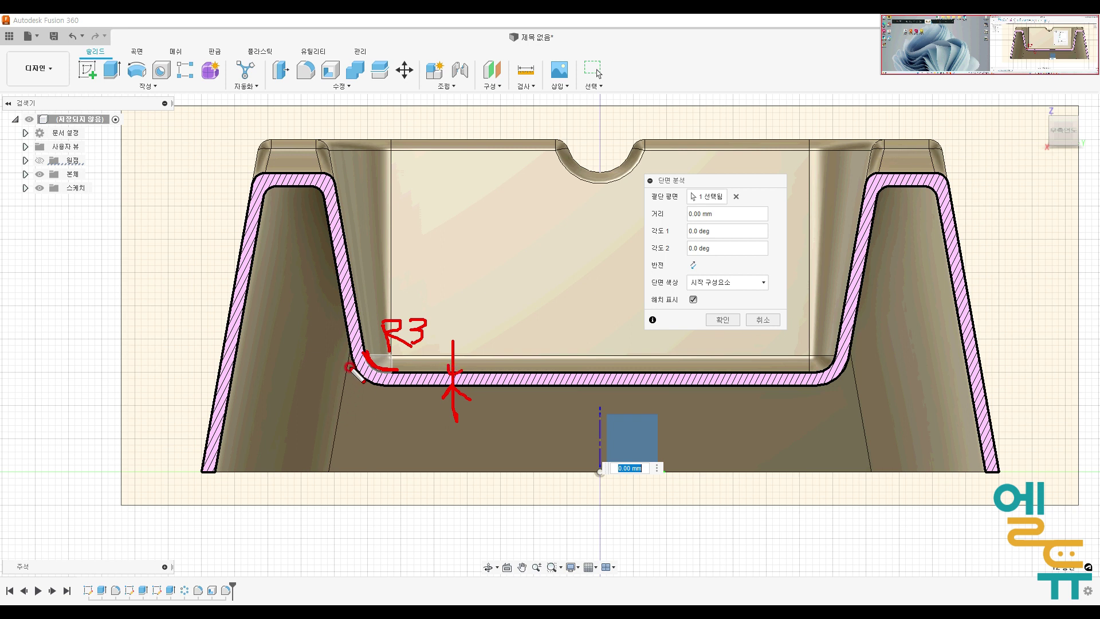
pyautogui.moveTo(349, 355)
pyautogui.mouseDown()
pyautogui.moveTo(385, 386)
pyautogui.moveTo(325, 399)
pyautogui.moveTo(291, 424)
pyautogui.moveTo(300, 400)
pyautogui.moveTo(312, 405)
pyautogui.moveTo(307, 418)
pyautogui.mouseUp()
pyautogui.moveTo(329, 173)
pyautogui.mouseDown()
pyautogui.moveTo(358, 154)
pyautogui.moveTo(357, 175)
pyautogui.moveTo(376, 150)
pyautogui.moveTo(391, 162)
pyautogui.moveTo(420, 153)
pyautogui.mouseUp()
pyautogui.moveTo(365, 218)
pyautogui.mouseDown()
pyautogui.moveTo(310, 235)
pyautogui.moveTo(330, 236)
pyautogui.mouseUp()
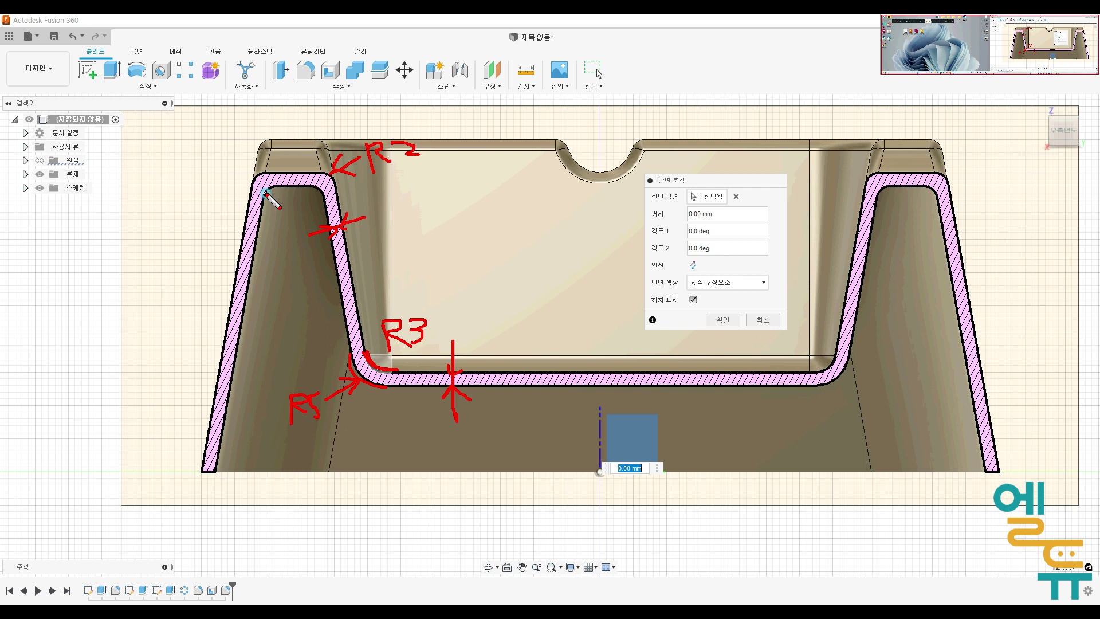
pyautogui.moveTo(265, 195)
pyautogui.mouseDown()
pyautogui.moveTo(324, 195)
pyautogui.moveTo(294, 230)
pyautogui.moveTo(329, 218)
pyautogui.mouseUp()
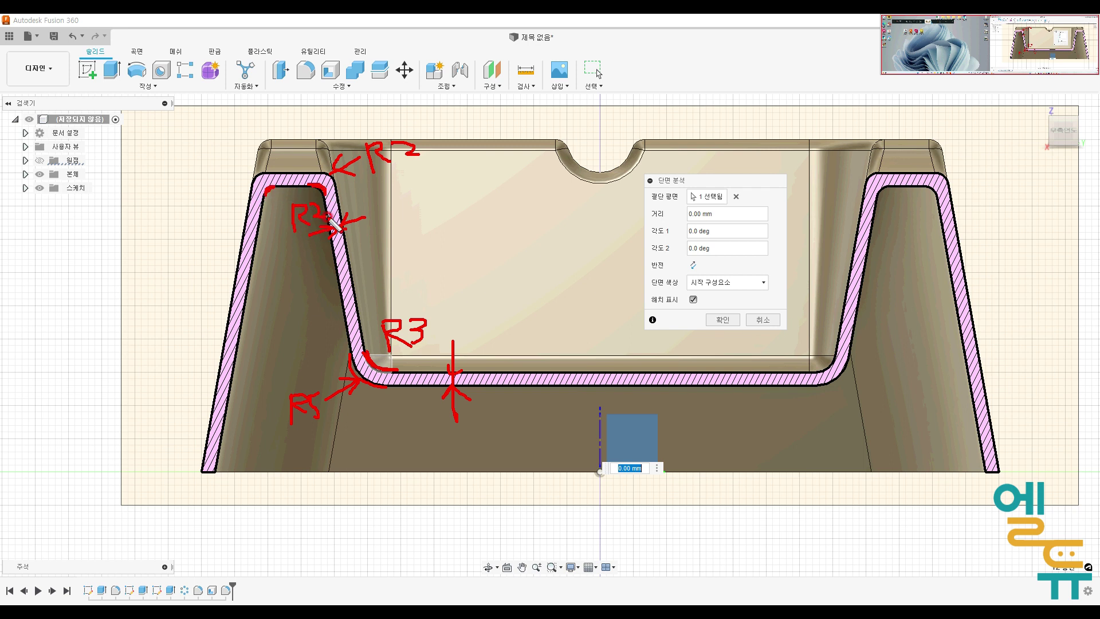
# - Keep the section analysis but hide it, returning to the home view of the uncut ashtray
pyautogui.click(721, 319)
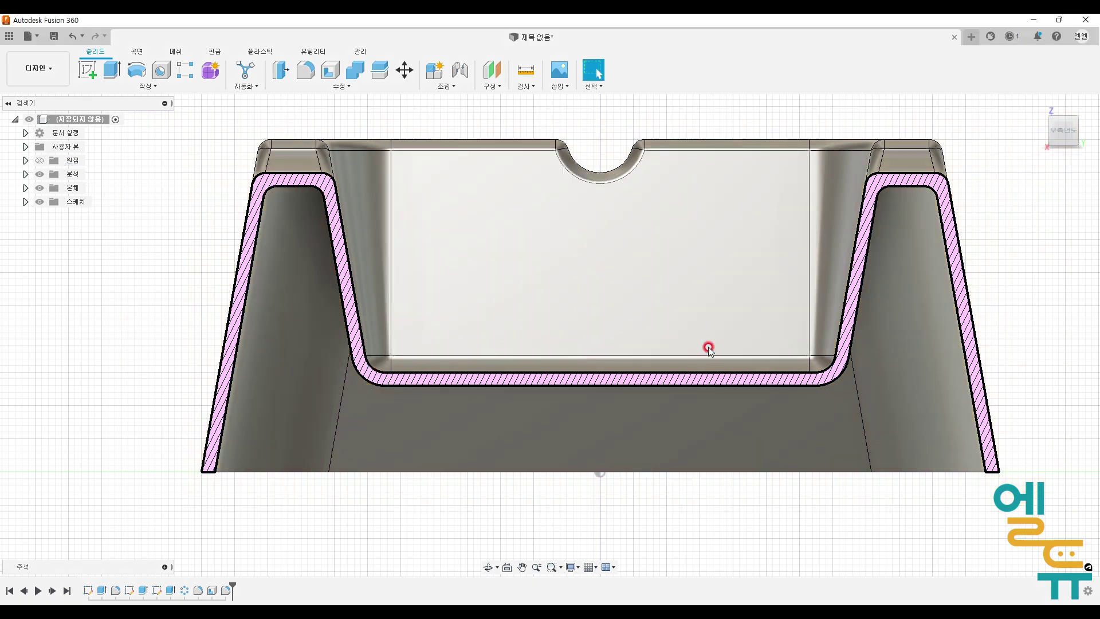
pyautogui.click(1037, 107)
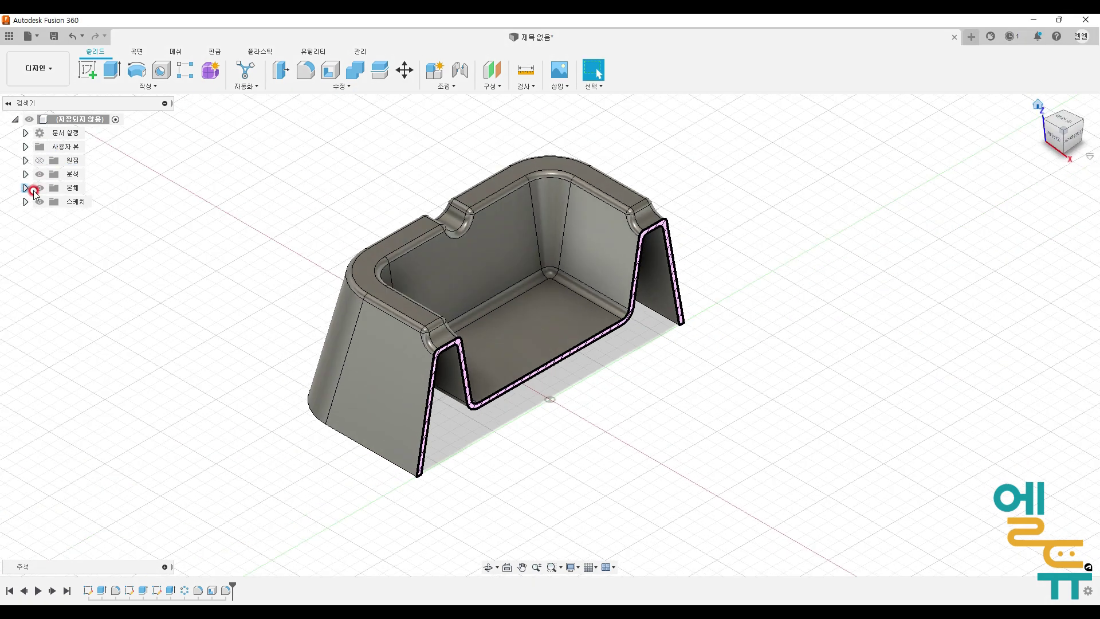
pyautogui.click(40, 174)
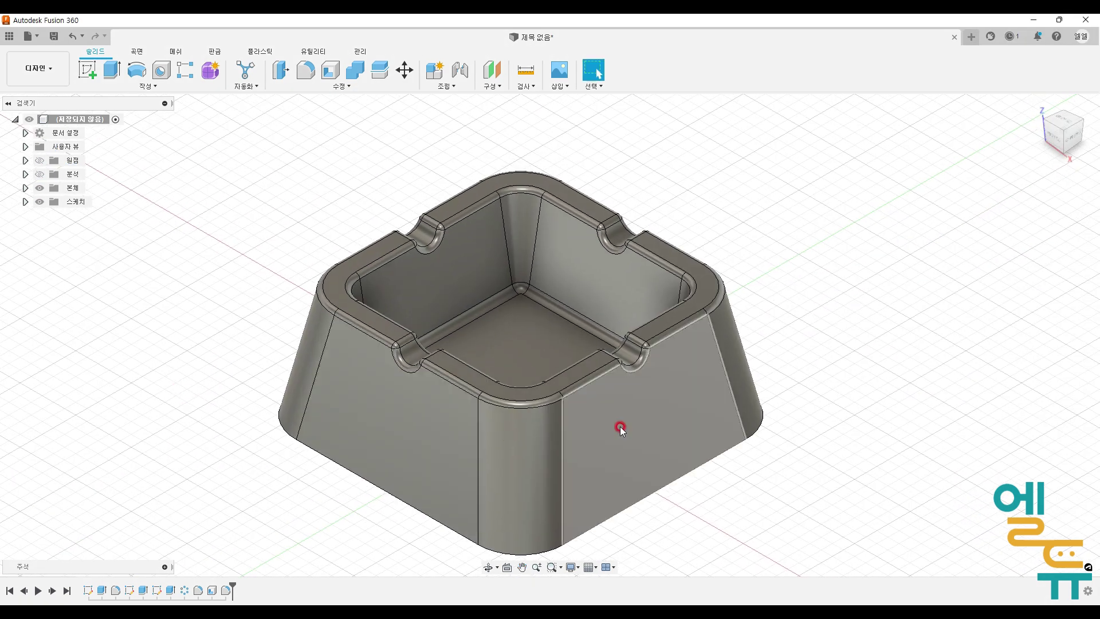
# - Pan the view and select the ashtray's left front outer face
pyautogui.moveTo(818, 405); pyautogui.dragTo(765, 396, button='middle')
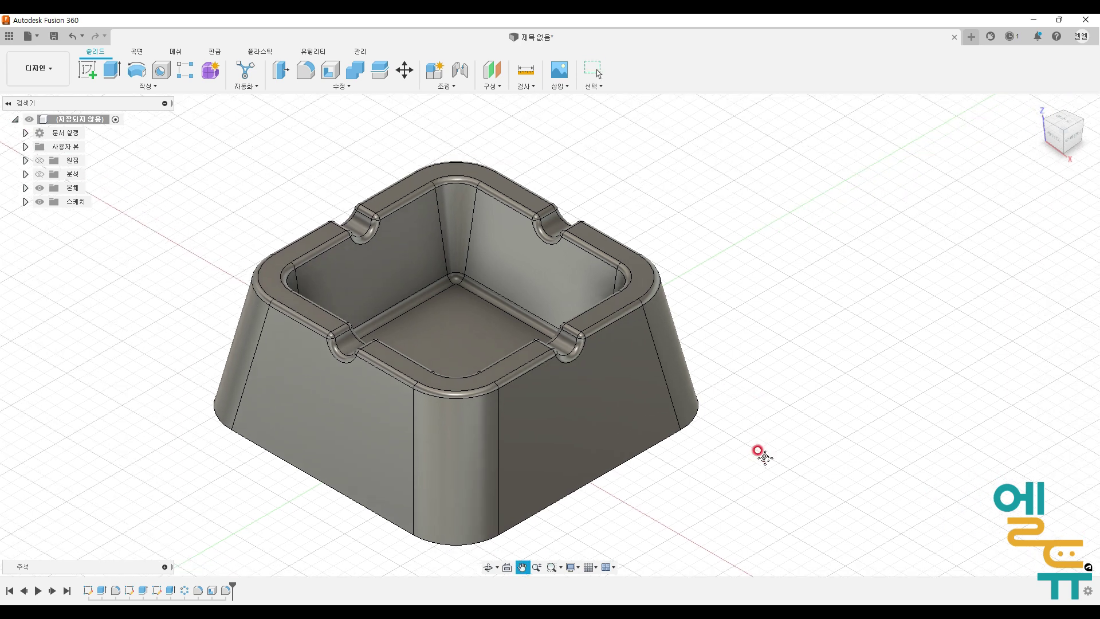
pyautogui.click(570, 439)
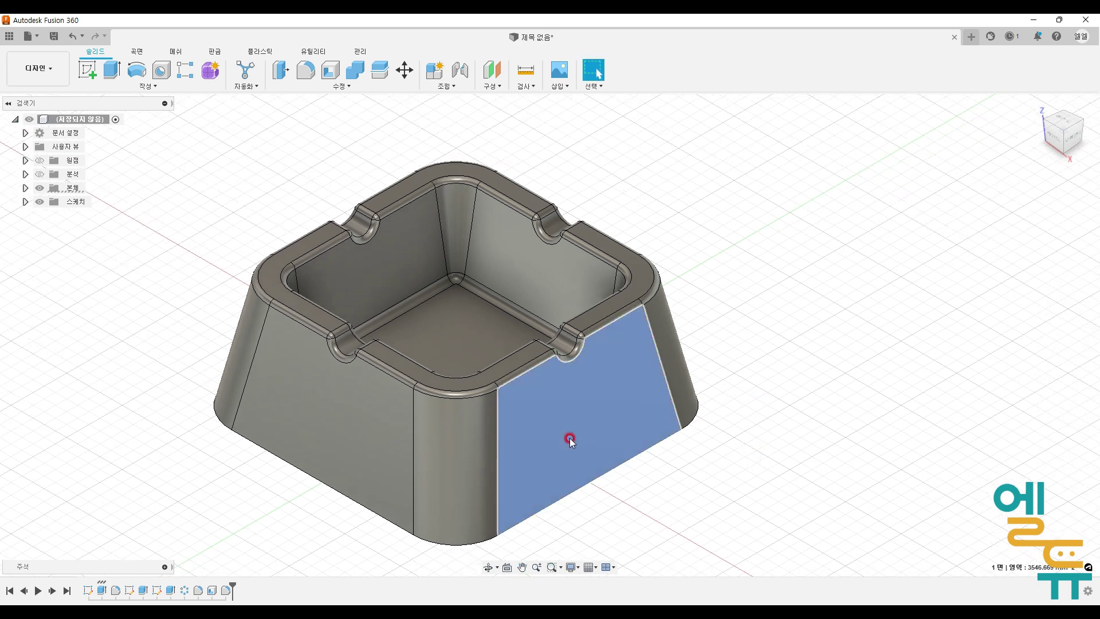
pyautogui.click(864, 324)
pyautogui.click(344, 424)
# - Apply a satin steel appearance from Metal > Steel to the ashtray
pyautogui.rightClick(352, 438)
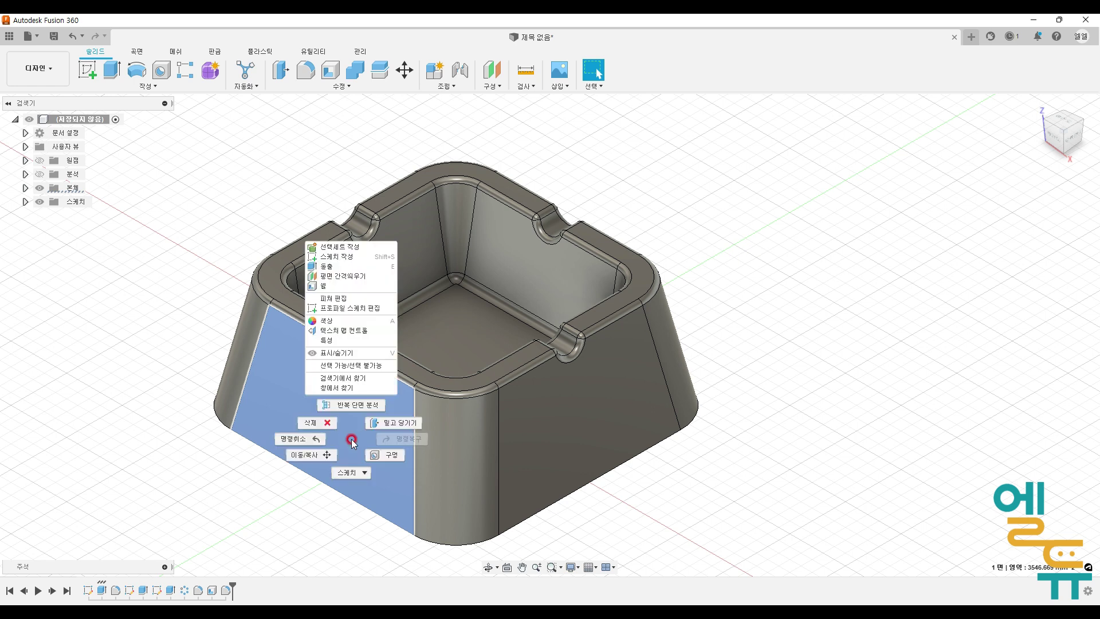
pyautogui.click(353, 326)
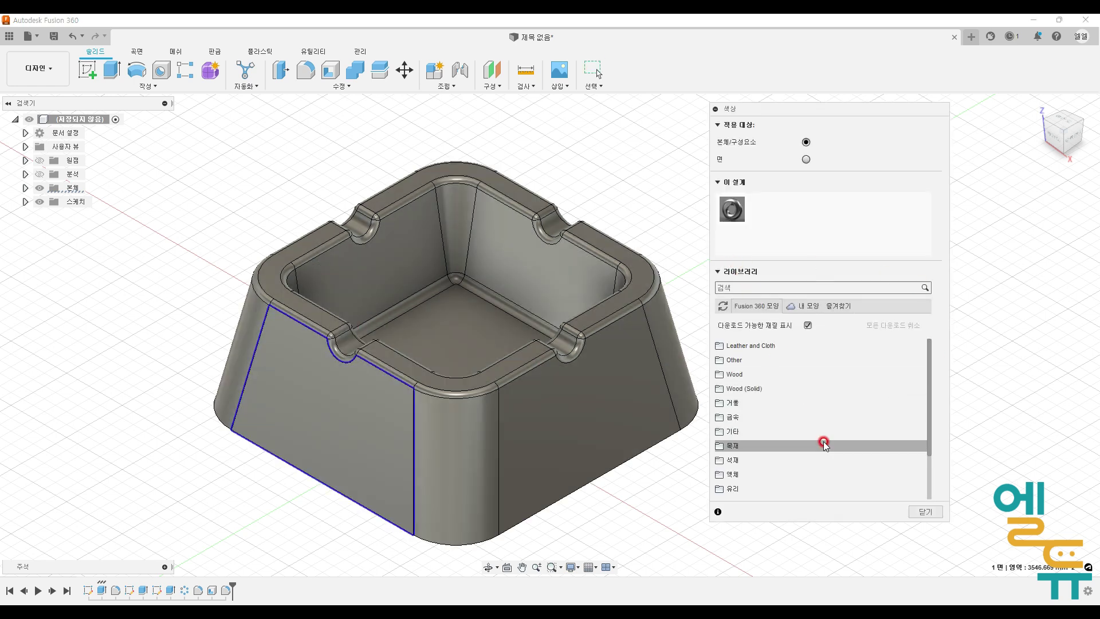
pyautogui.click(764, 418)
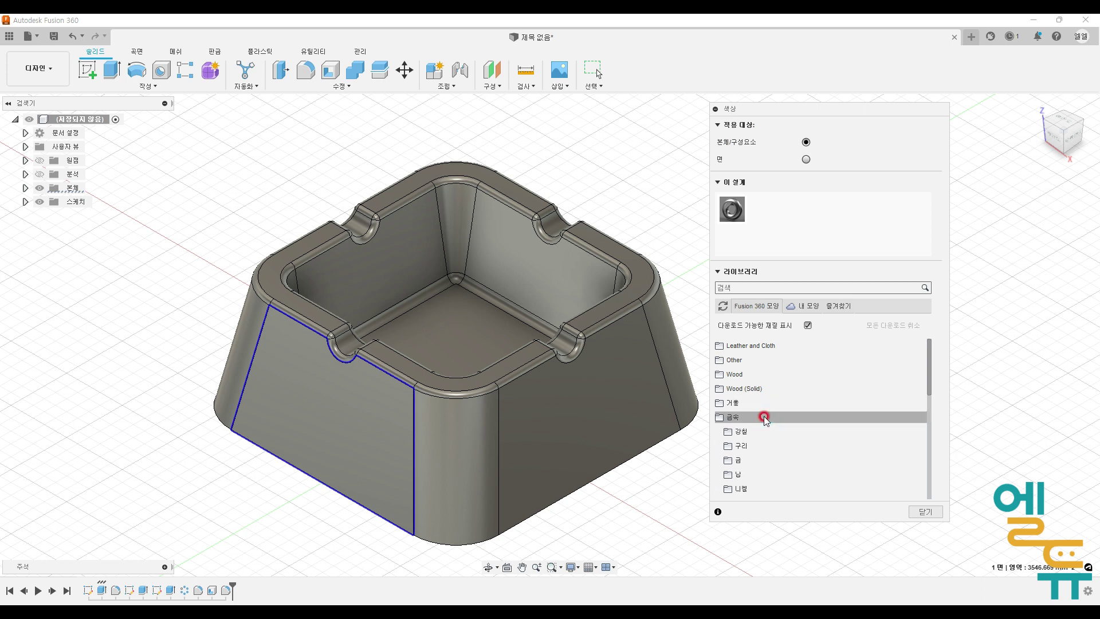
pyautogui.click(760, 437)
pyautogui.scroll(-3, 779, 401)
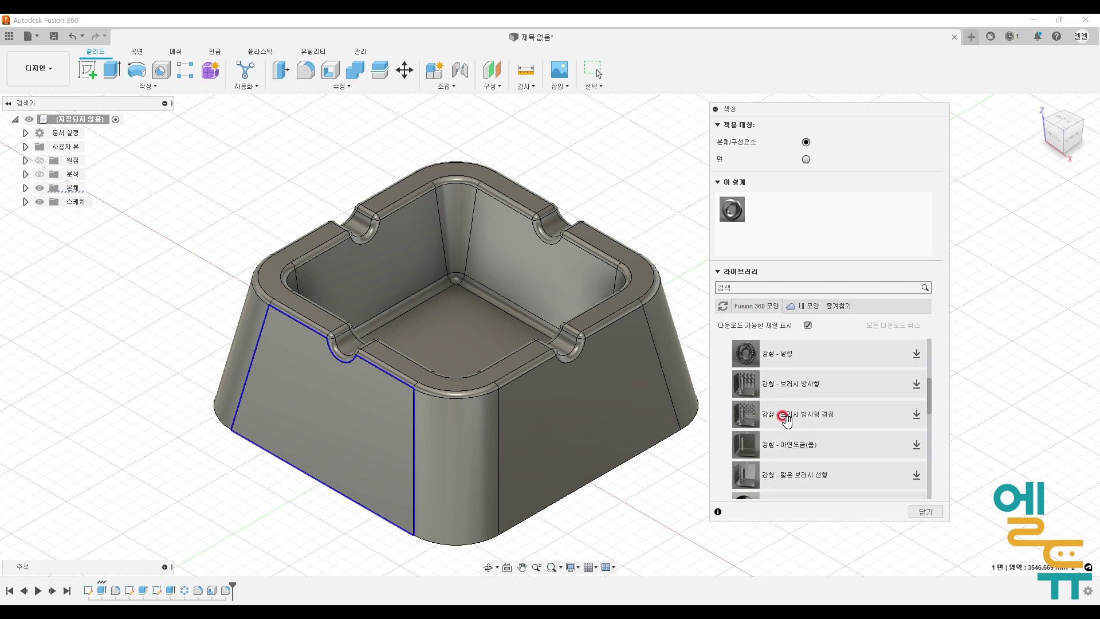
pyautogui.scroll(3, 789, 418)
pyautogui.scroll(2, 825, 426)
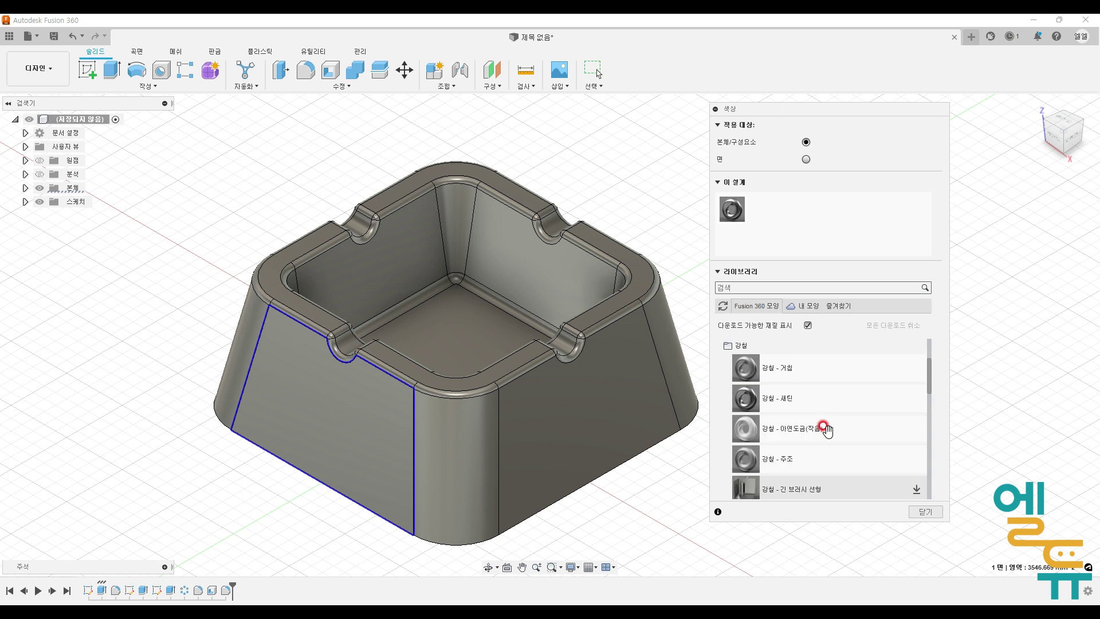
pyautogui.moveTo(832, 403); pyautogui.dragTo(596, 434)
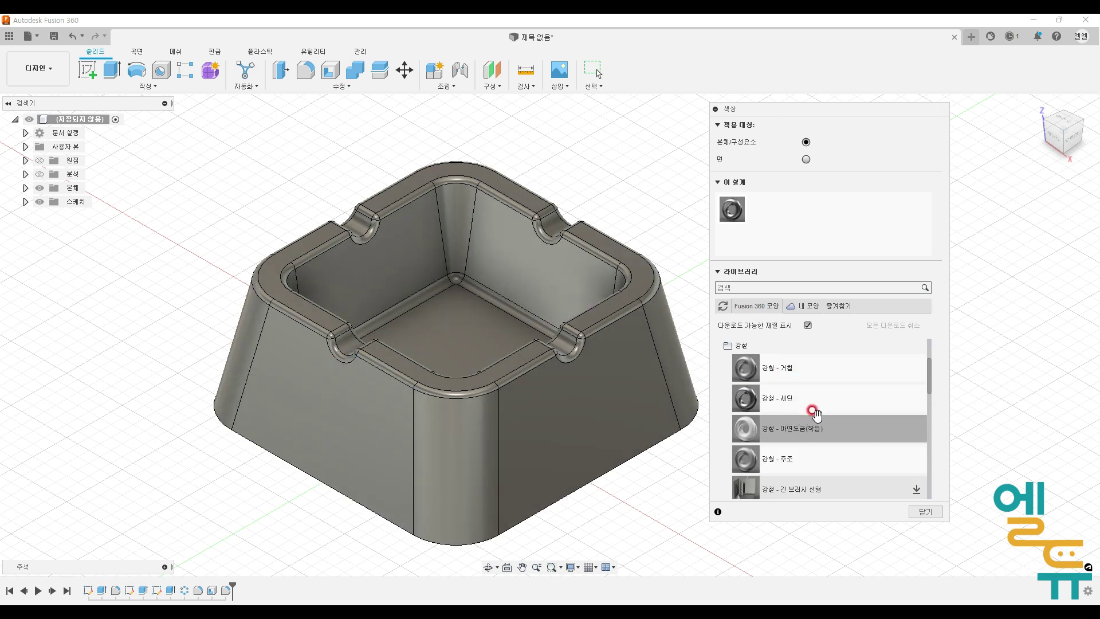
# - Download Steel Diamond Plate - 3 Bar and apply it to the whole ashtray body
pyautogui.scroll(-3, 814, 412)
pyautogui.scroll(-3, 814, 421)
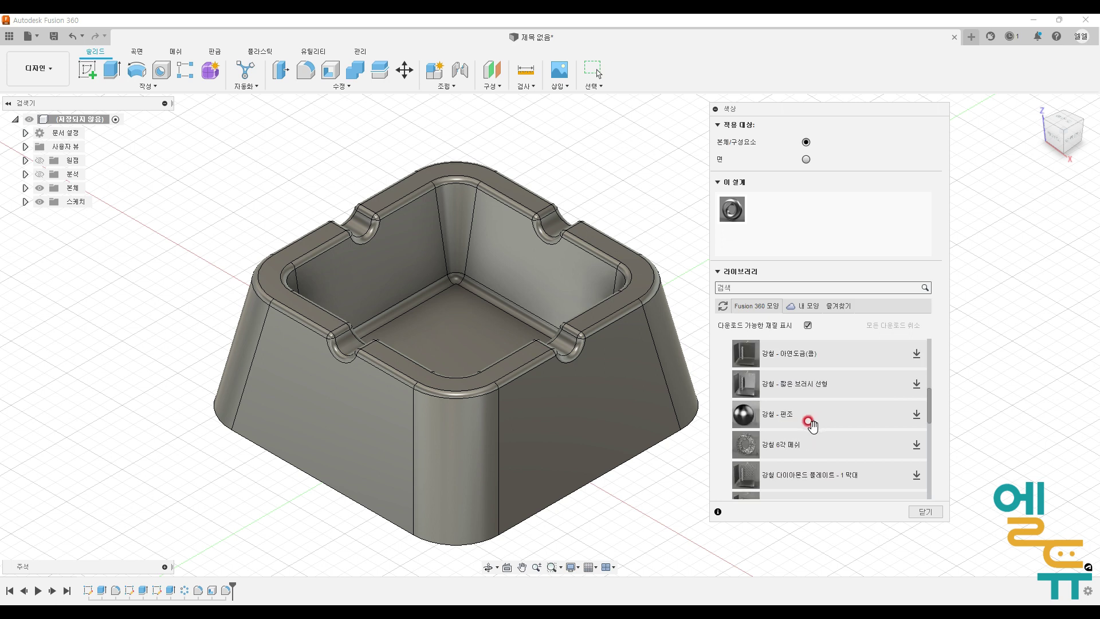
pyautogui.scroll(-3, 819, 420)
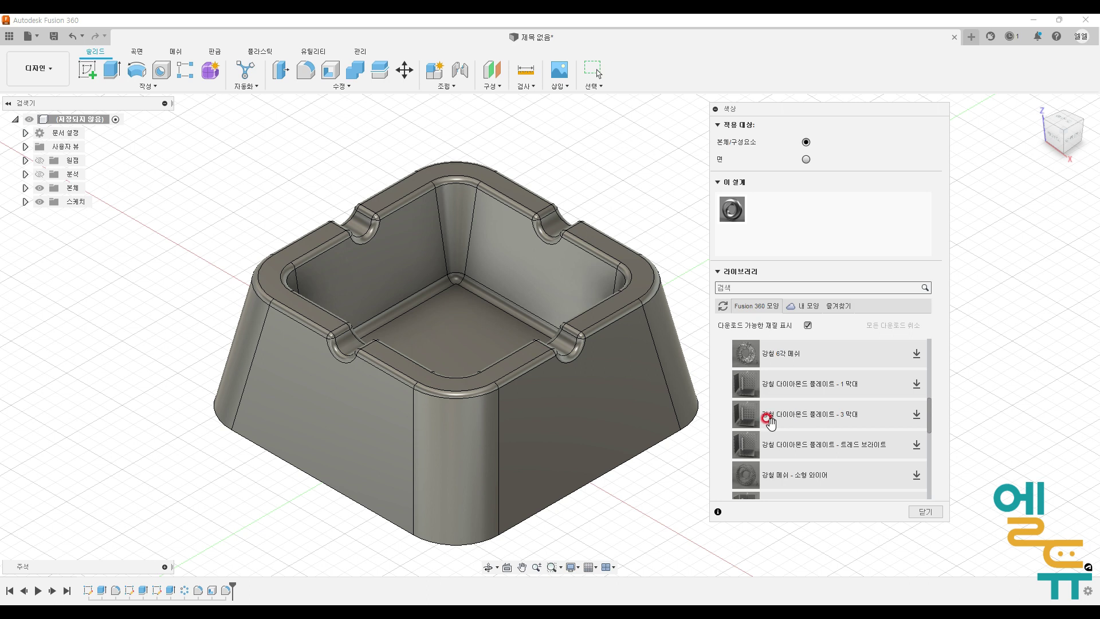
pyautogui.click(916, 413)
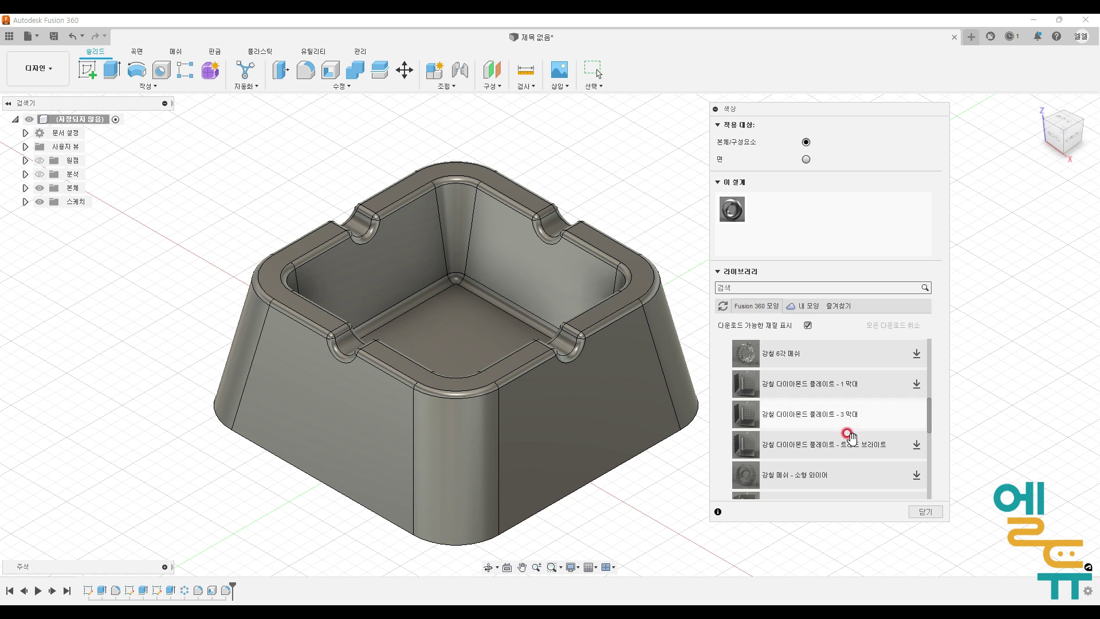
pyautogui.click(748, 417)
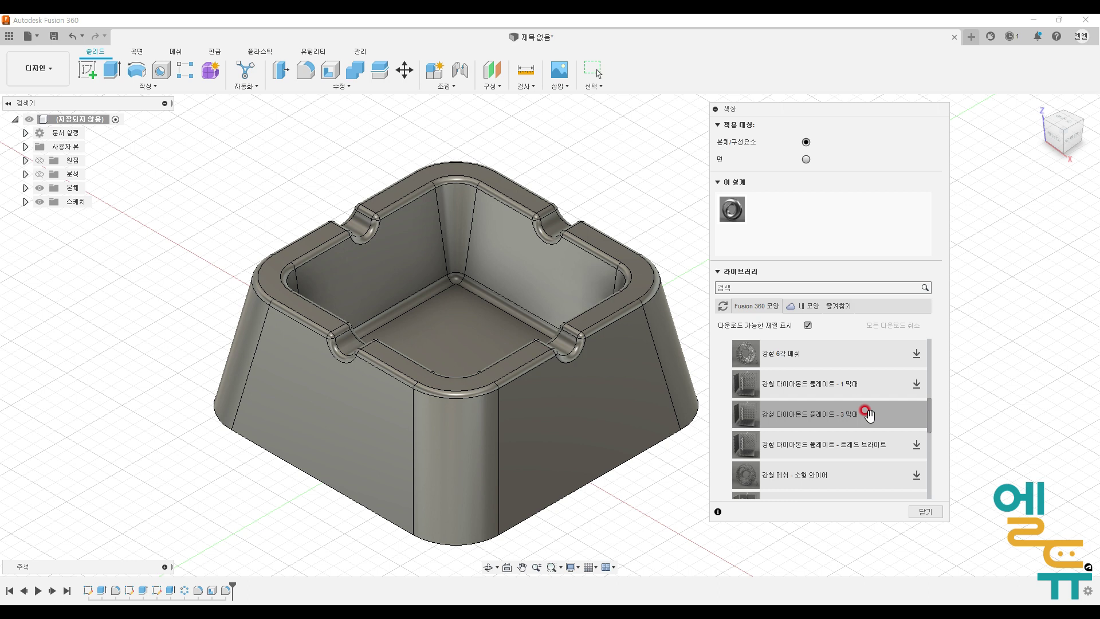
pyautogui.moveTo(879, 416)
pyautogui.mouseDown()
pyautogui.moveTo(570, 319)
pyautogui.moveTo(450, 518)
pyautogui.moveTo(601, 227)
pyautogui.moveTo(320, 401)
pyautogui.moveTo(590, 199)
pyautogui.moveTo(585, 188)
pyautogui.moveTo(614, 447)
pyautogui.mouseUp()
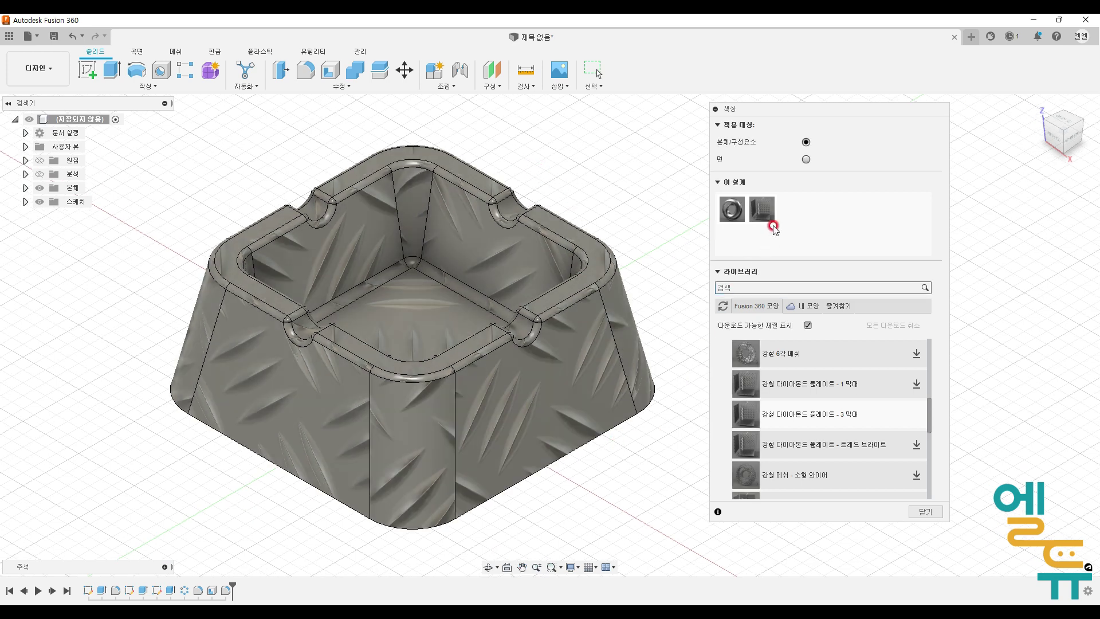
pyautogui.click(768, 212)
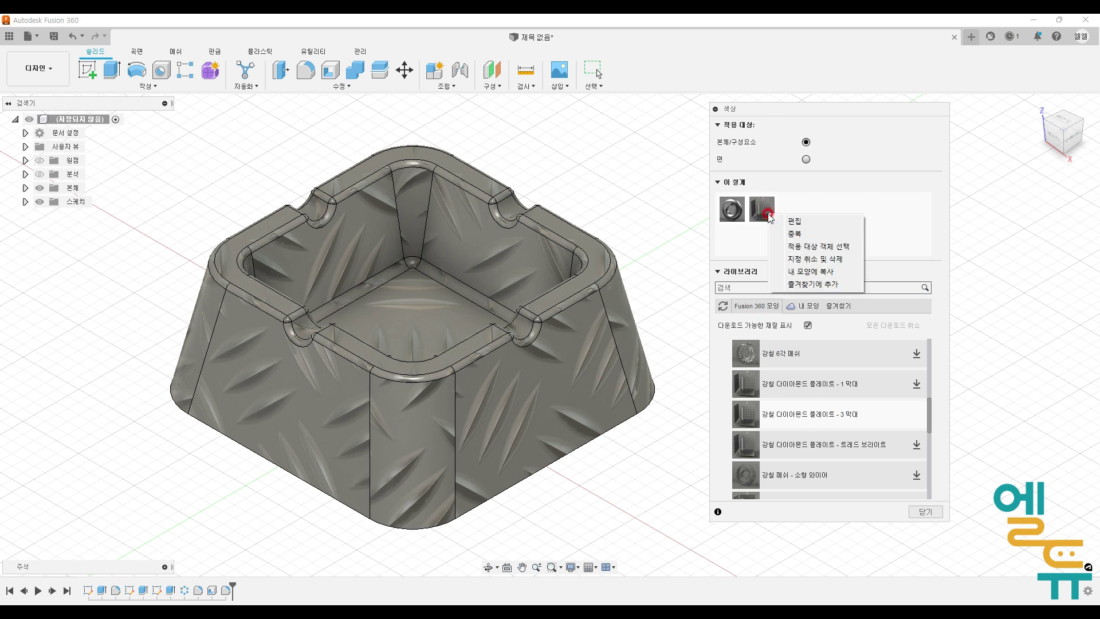
# - Edit the diamond-plate appearance, lowering its texture scale from 50 to 41
pyautogui.click(809, 220)
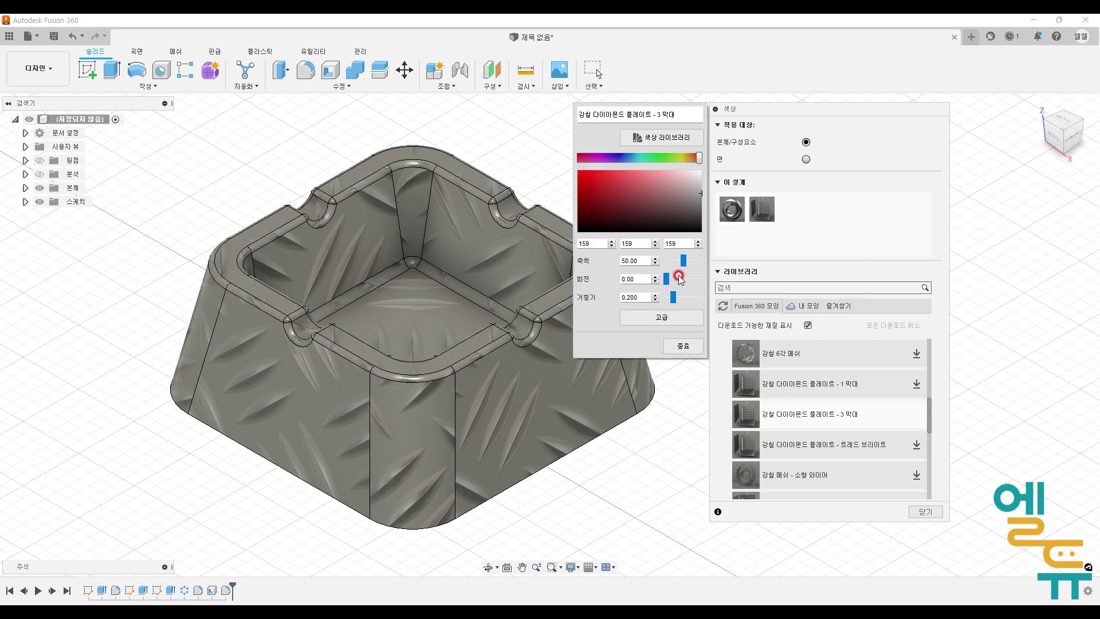
pyautogui.click(653, 264)
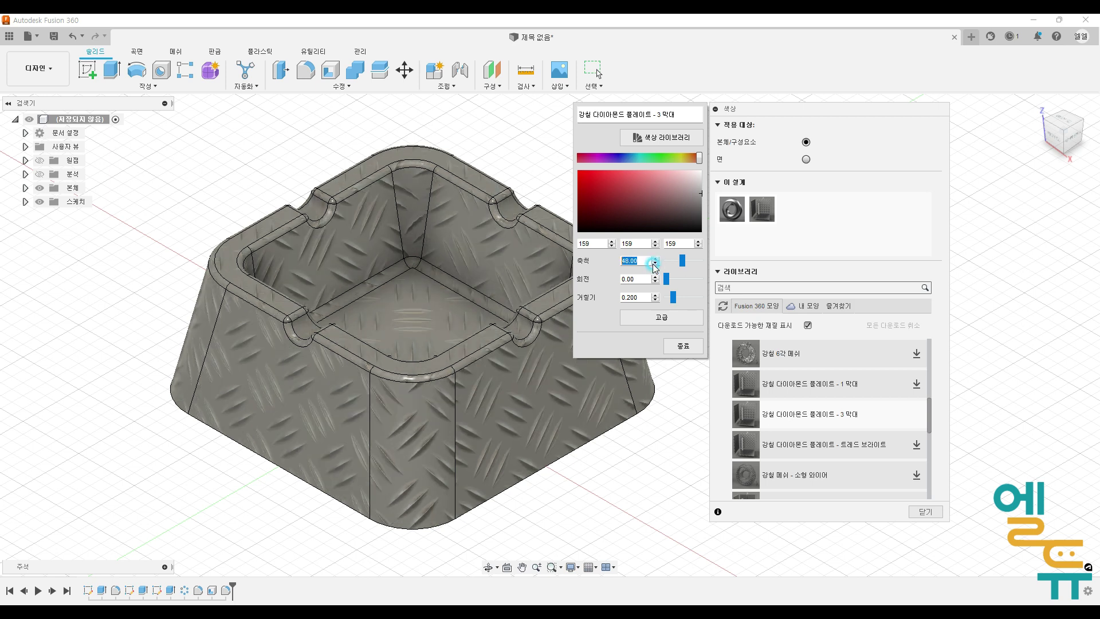
pyautogui.click(653, 264)
pyautogui.click(653, 264)
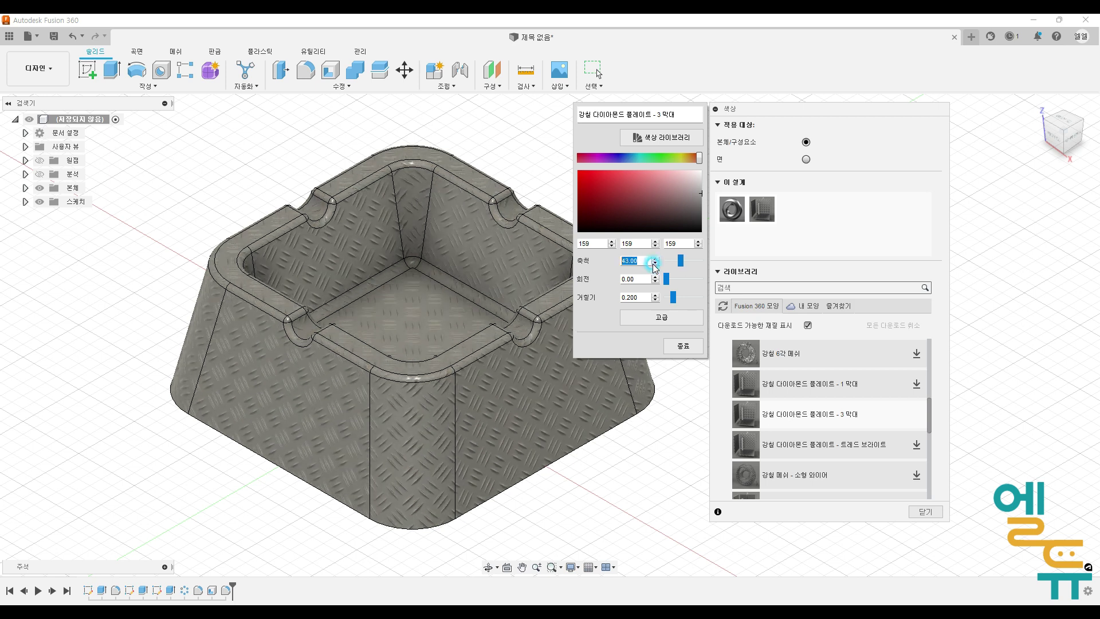
pyautogui.click(654, 263)
pyautogui.click(654, 264)
pyautogui.click(654, 257)
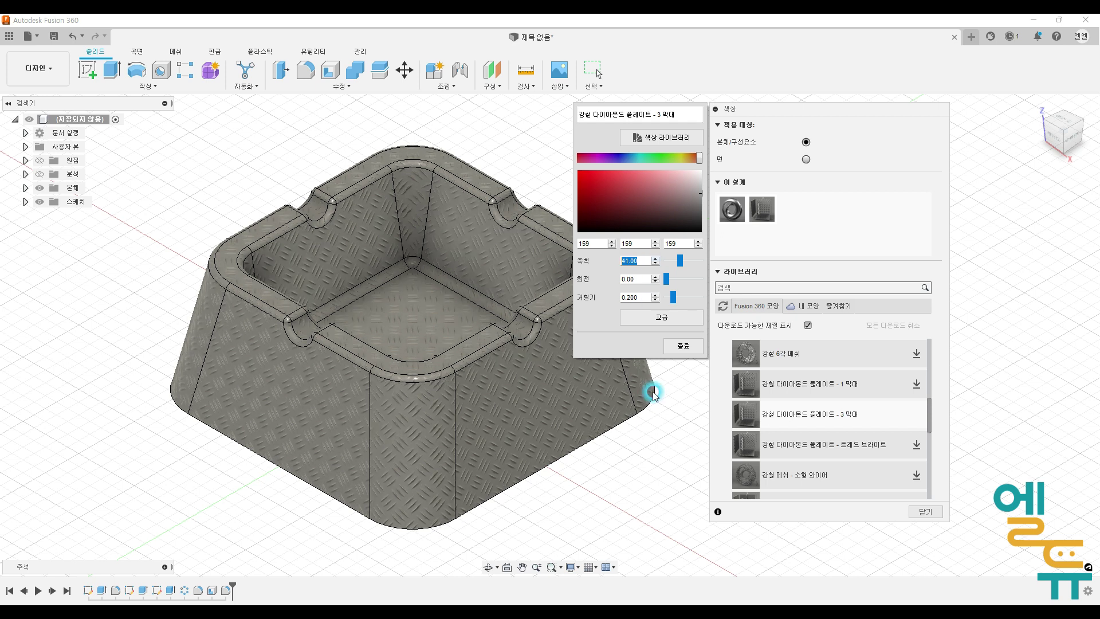
pyautogui.click(696, 347)
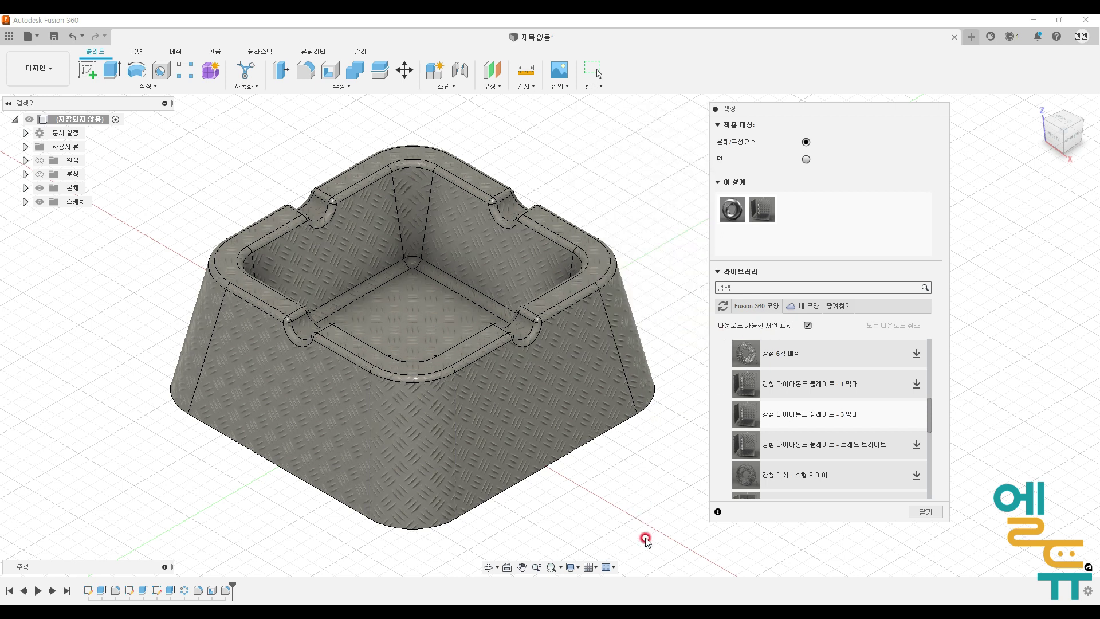
# - Set the visual style to Shaded without edges and close the Appearance panel
pyautogui.click(573, 568)
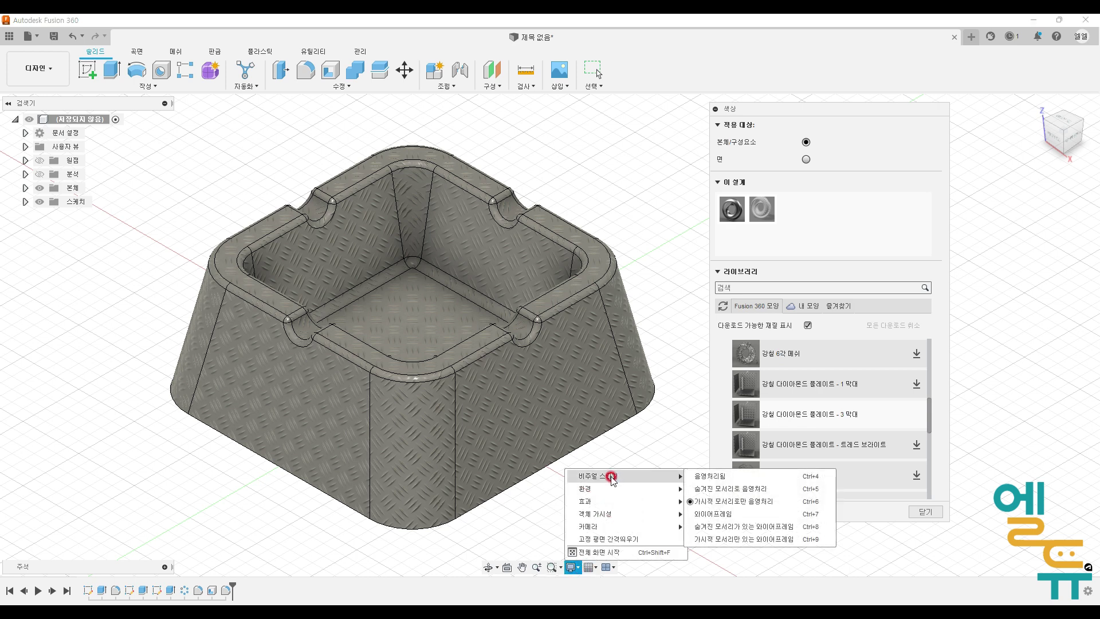
pyautogui.click(706, 476)
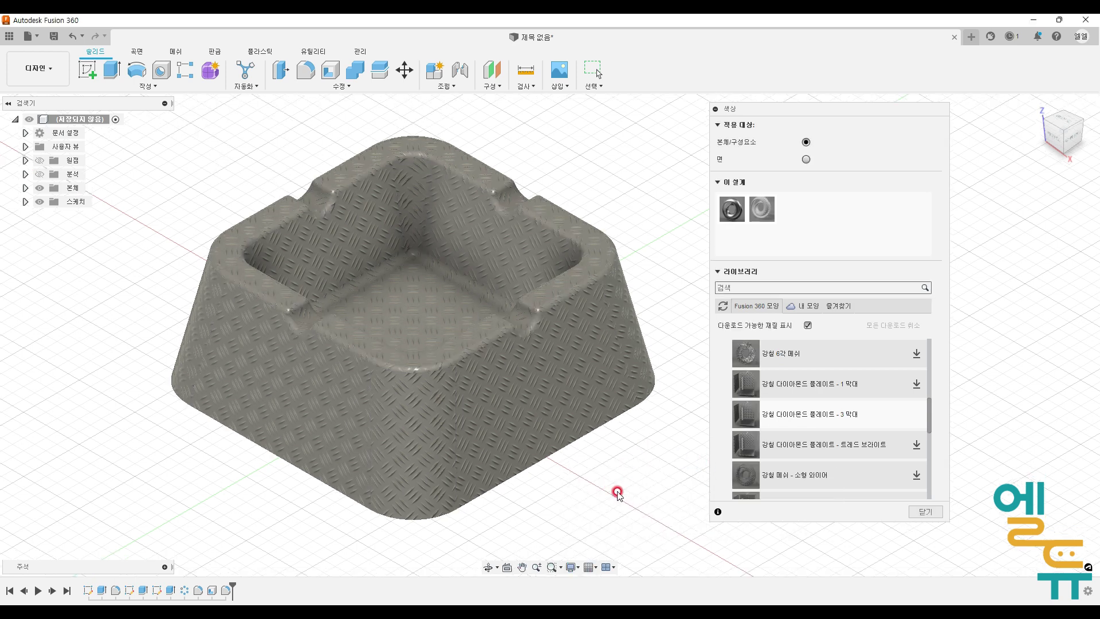
pyautogui.moveTo(546, 490)
pyautogui.keyDown('shift'); pyautogui.mouseDown(button='middle')
pyautogui.moveTo(539, 479)
pyautogui.moveTo(559, 505)
pyautogui.mouseUp(button='middle'); pyautogui.keyUp('shift')
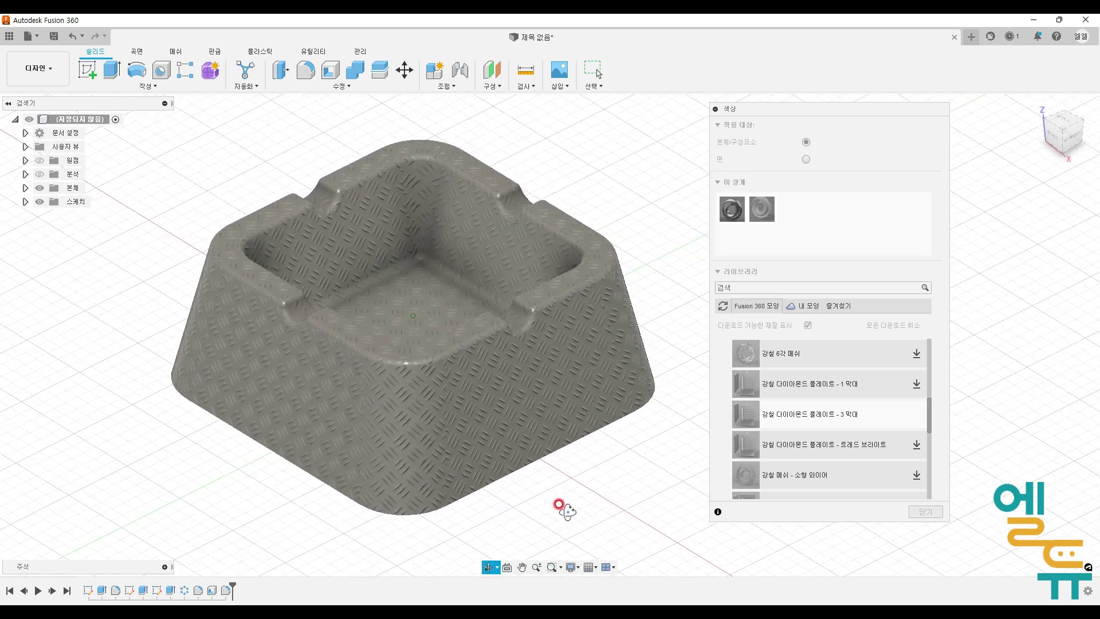
pyautogui.click(914, 513)
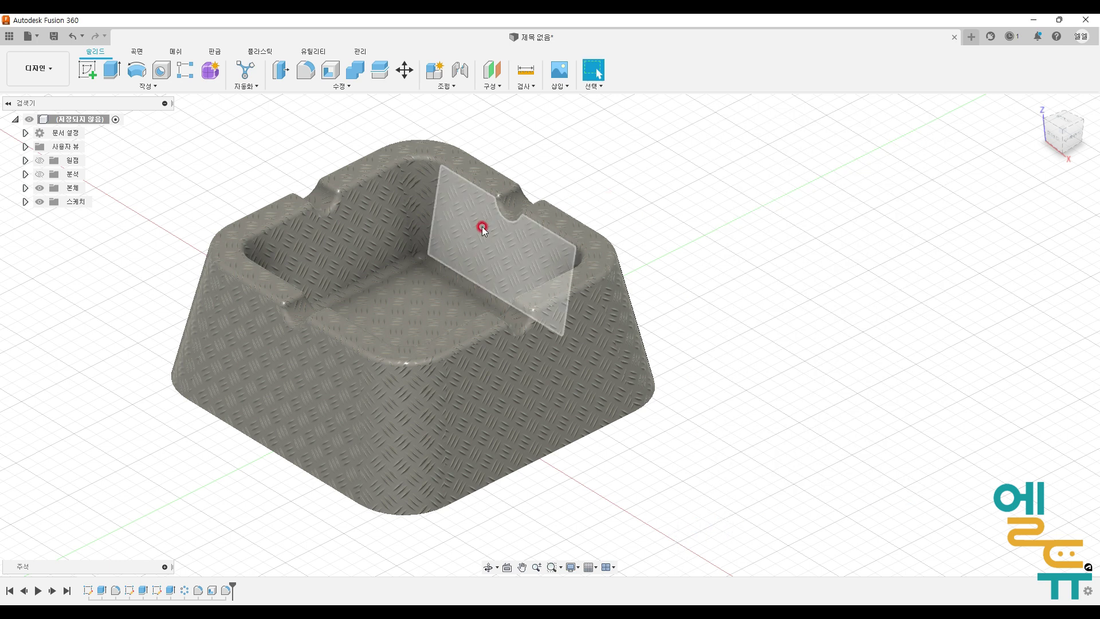
# - Switch to the Render workspace, reframe the ashtray, and start an in-canvas render
pyautogui.click(52, 81)
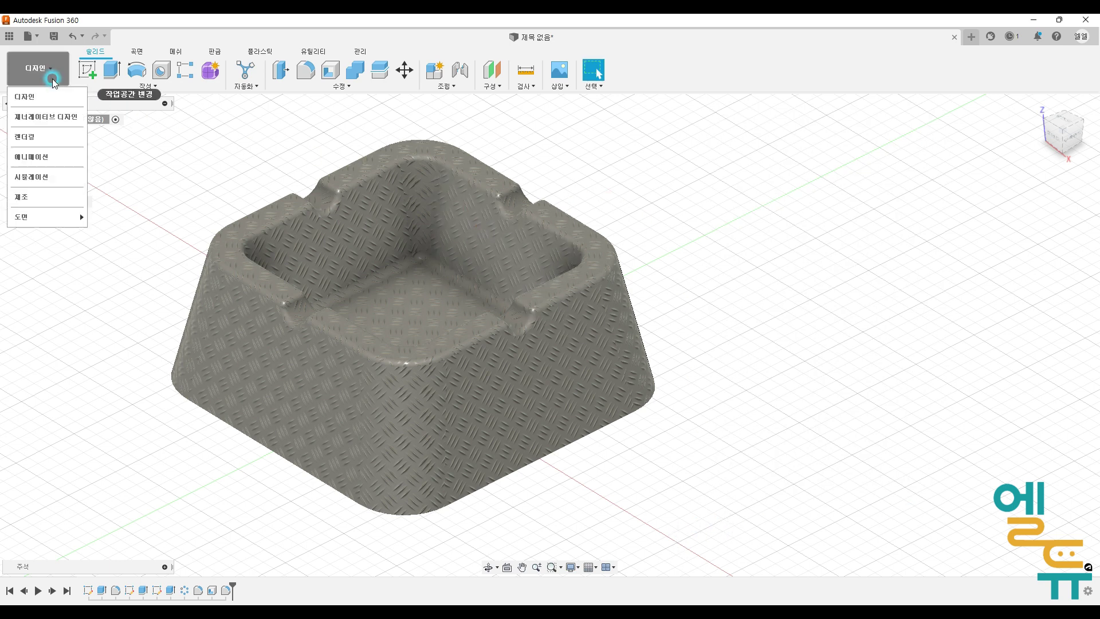
pyautogui.click(33, 139)
pyautogui.moveTo(700, 395)
pyautogui.keyDown('shift'); pyautogui.mouseDown(button='middle')
pyautogui.moveTo(683, 411)
pyautogui.moveTo(658, 407)
pyautogui.moveTo(722, 402)
pyautogui.moveTo(621, 405)
pyautogui.moveTo(633, 412)
pyautogui.mouseUp(button='middle'); pyautogui.keyUp('shift')
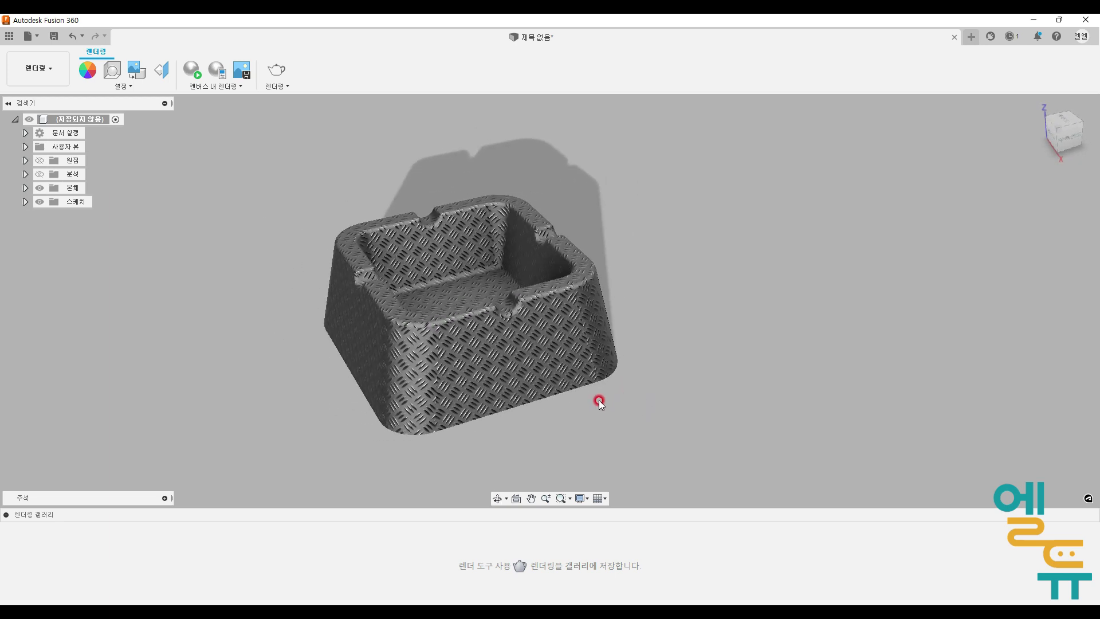
pyautogui.scroll(2, 598, 396)
pyautogui.scroll(2, 607, 378)
pyautogui.scroll(2, 626, 363)
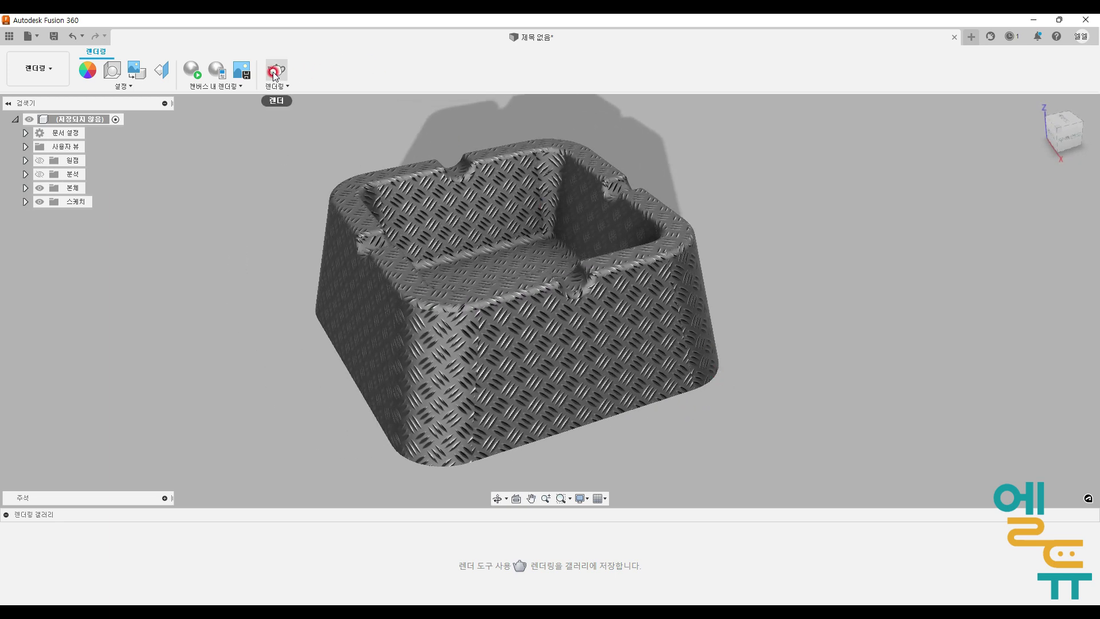
pyautogui.click(192, 70)
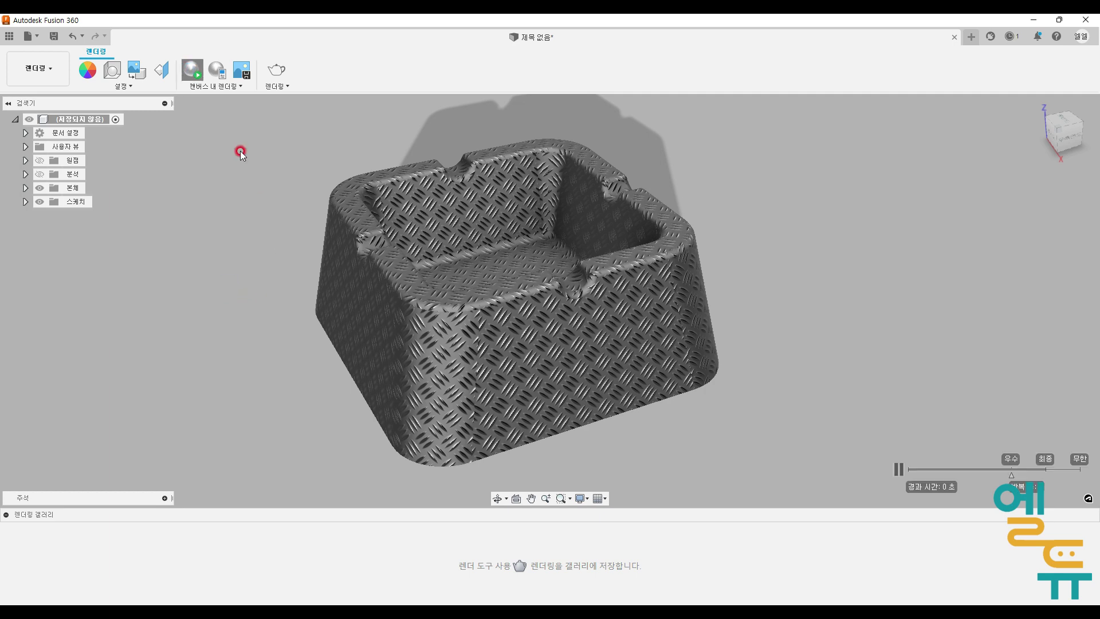